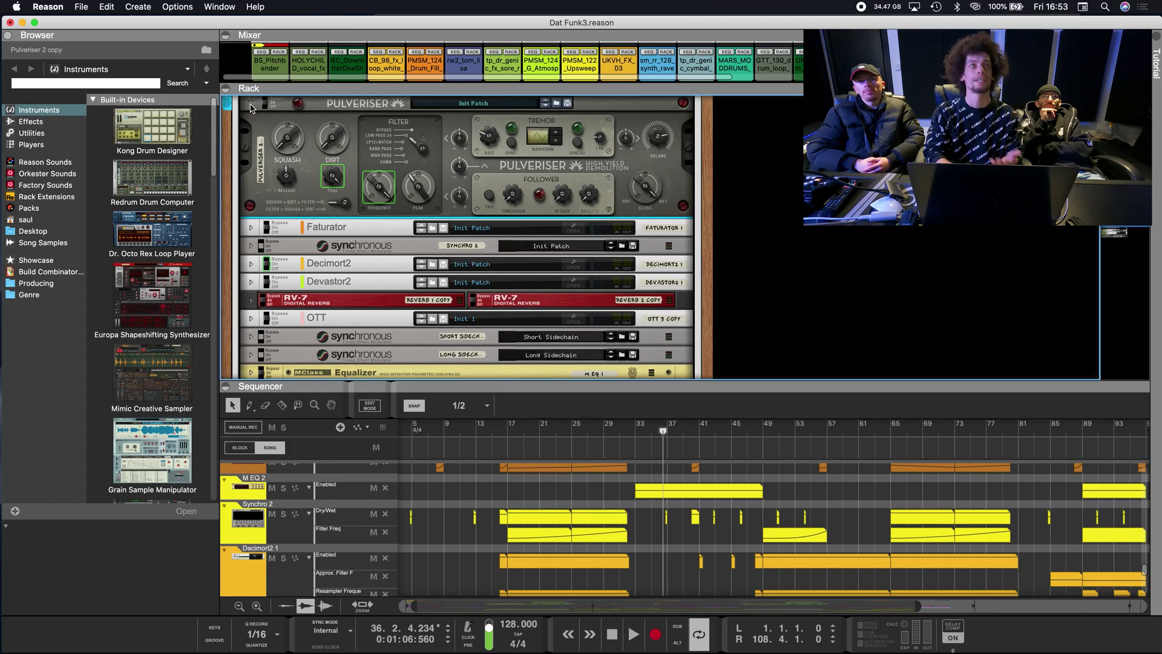
# - Collapse the Pulveriser, unfold the Decimort2 device and change its Bypass/On/Off state
pyautogui.click(251, 107)
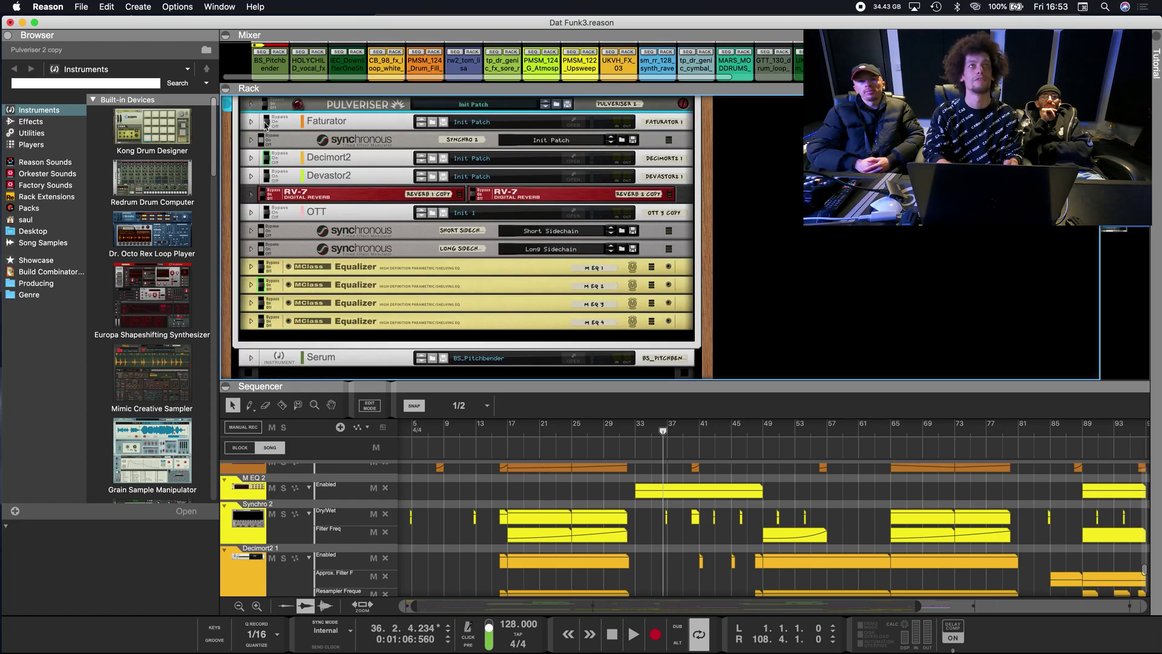
pyautogui.click(251, 158)
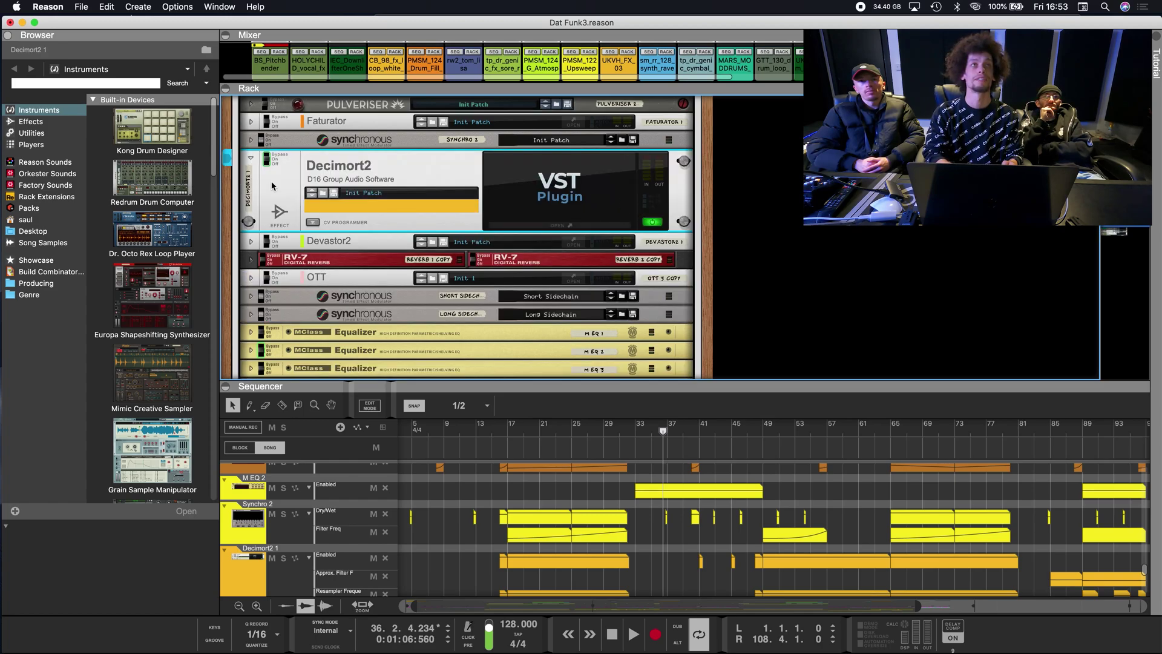
pyautogui.click(270, 161)
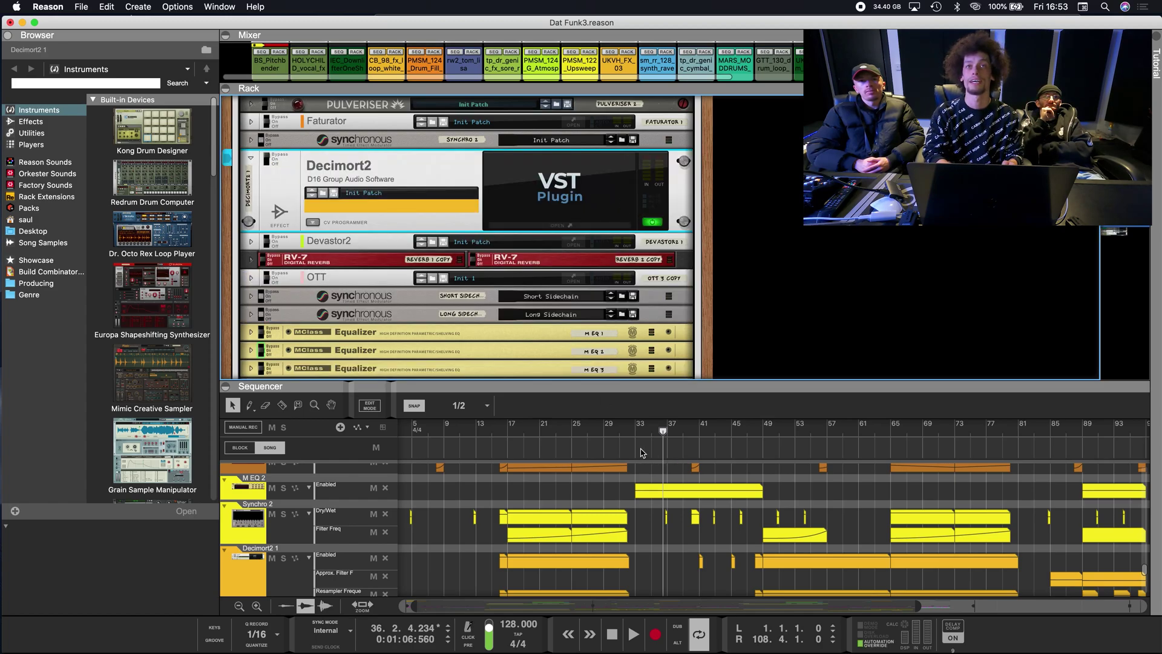
# - Turn off the insert effects bypass on the BS_Pitchbender channel and play the soloed bass from bar 33
pyautogui.scroll(5, 502, 244)
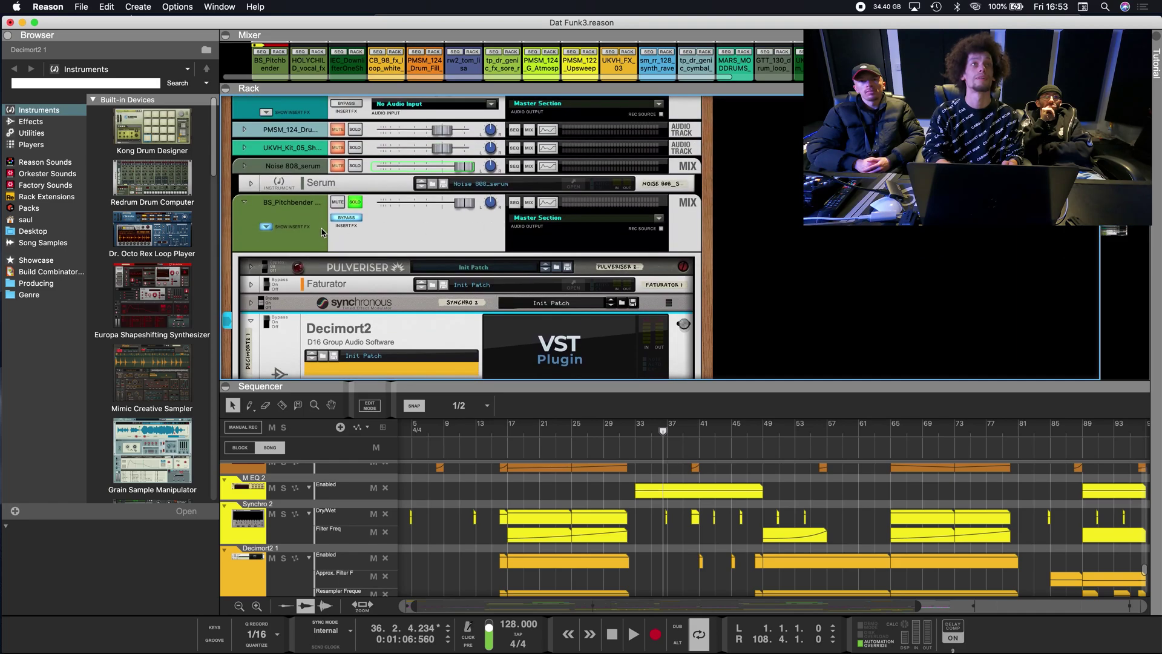
pyautogui.click(636, 431)
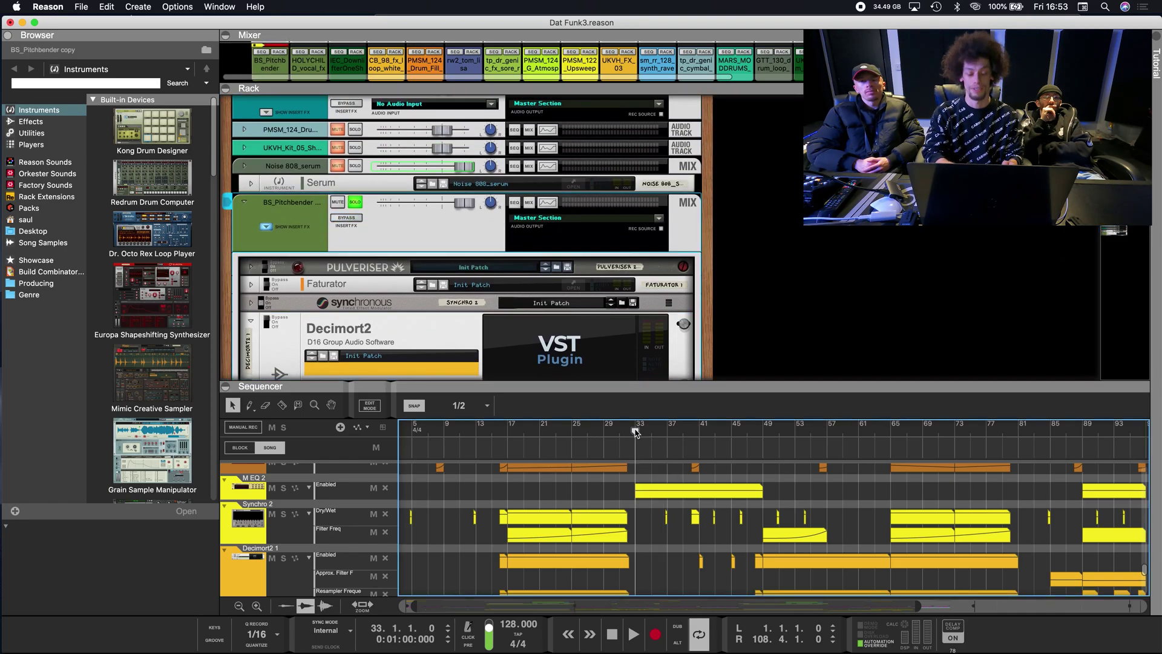
pyautogui.press('space')
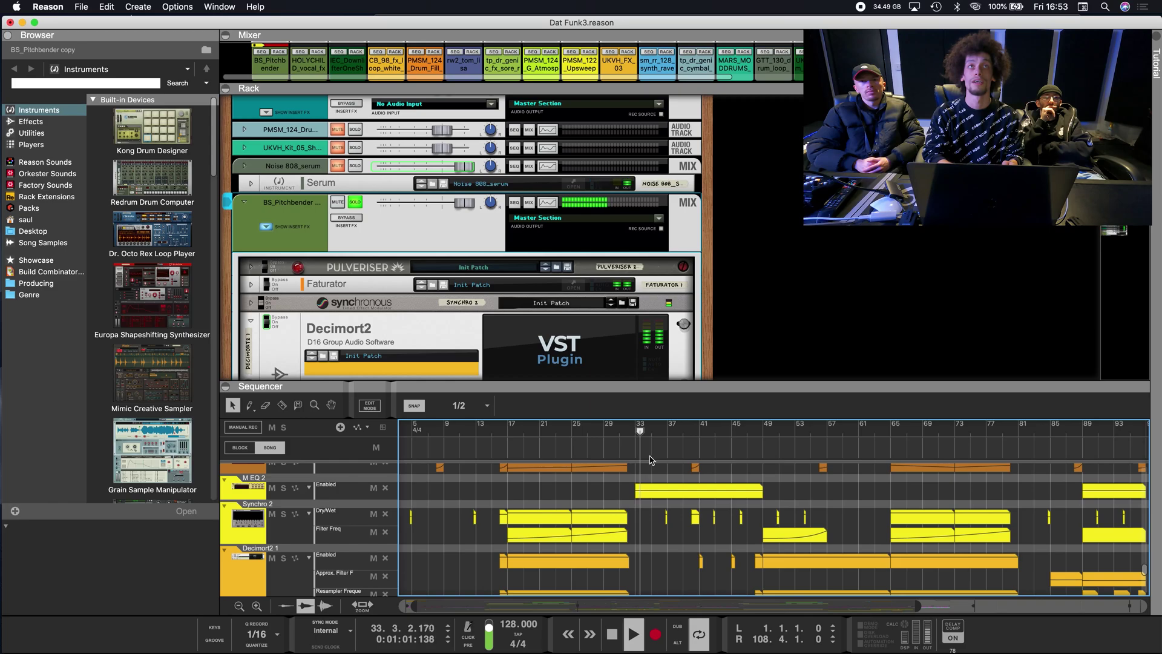
# - Compare the bass with Decimort2 enabled and disabled, stop playback, and fold the device back up
pyautogui.click(331, 331)
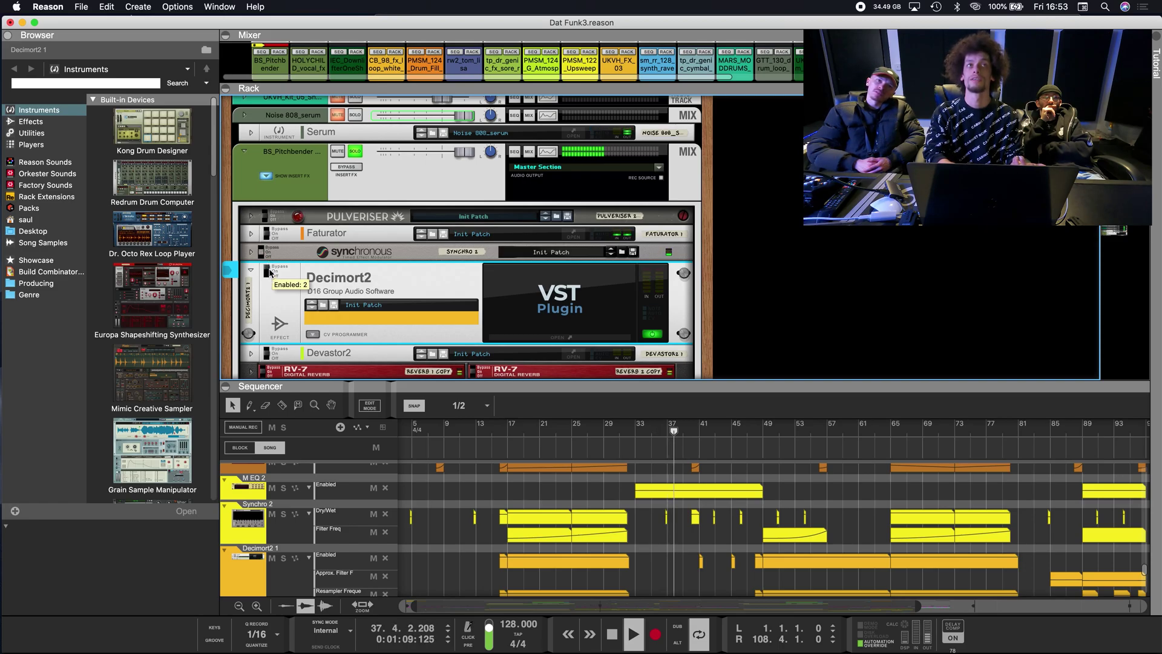
pyautogui.press('space')
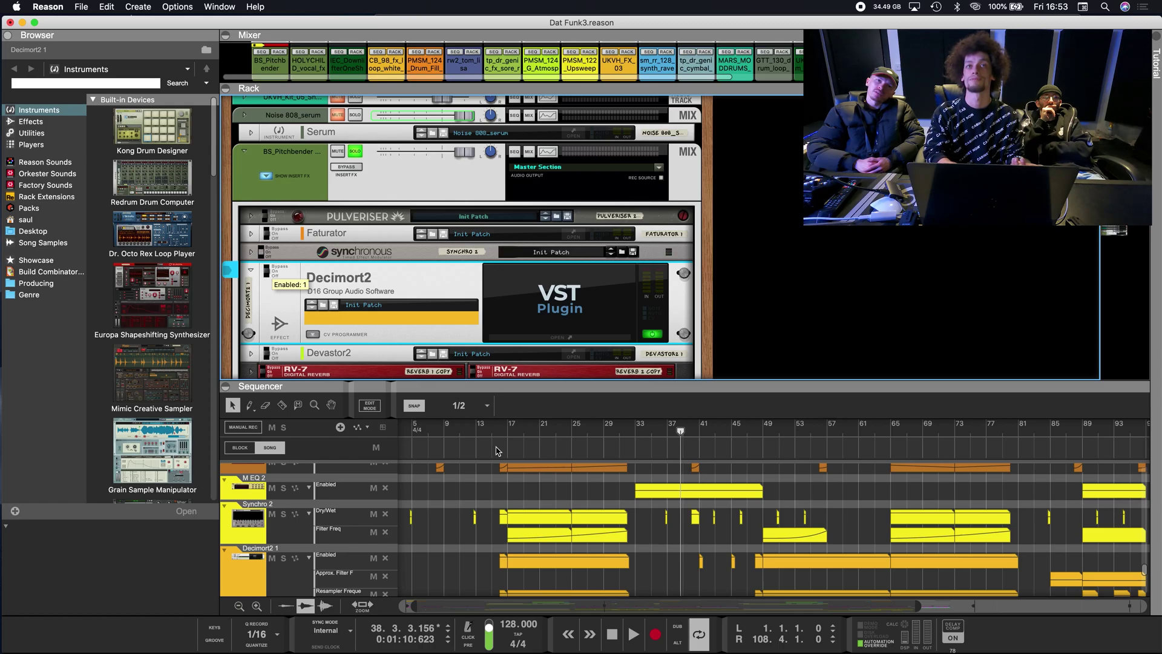
pyautogui.press('space')
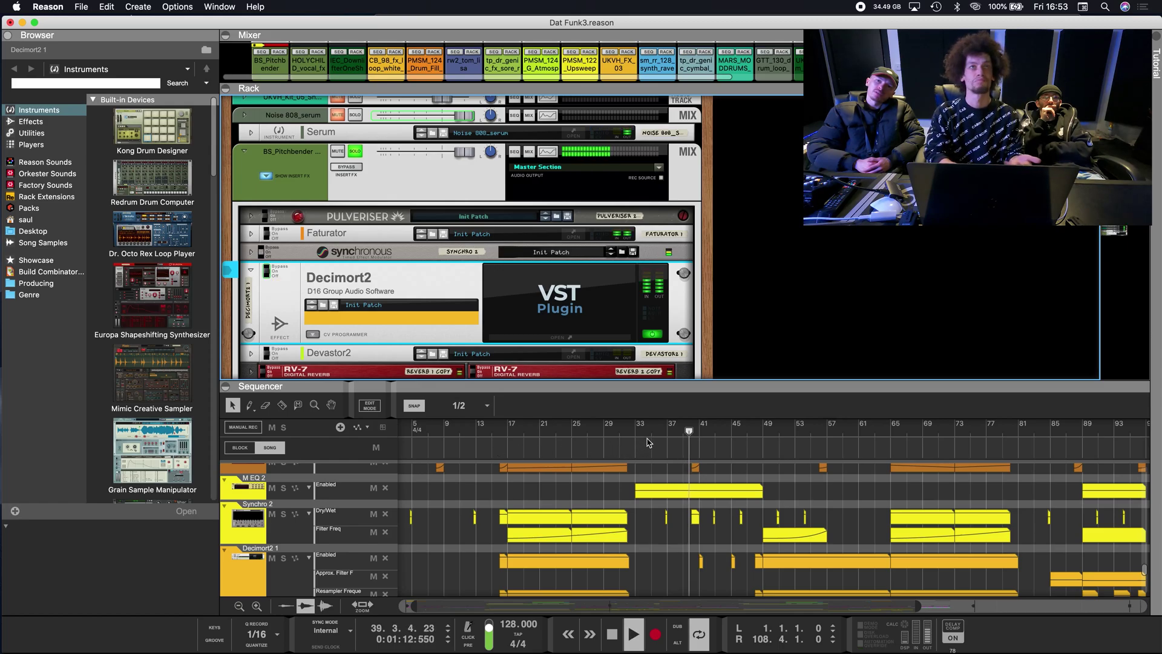
pyautogui.press('space')
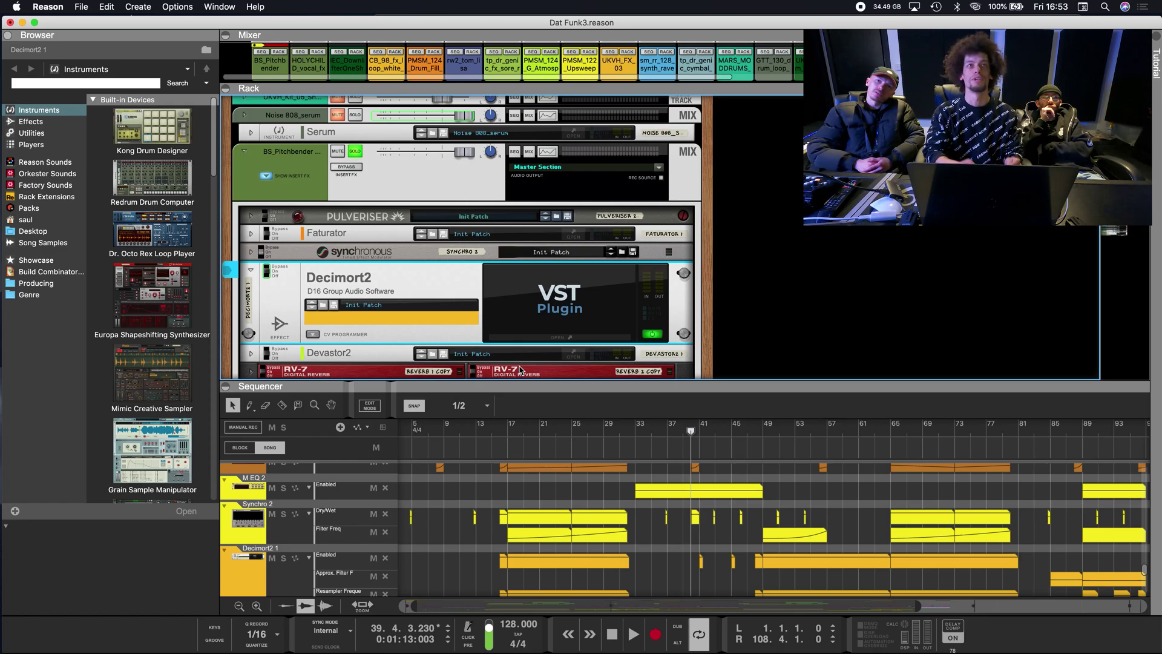
pyautogui.click(252, 270)
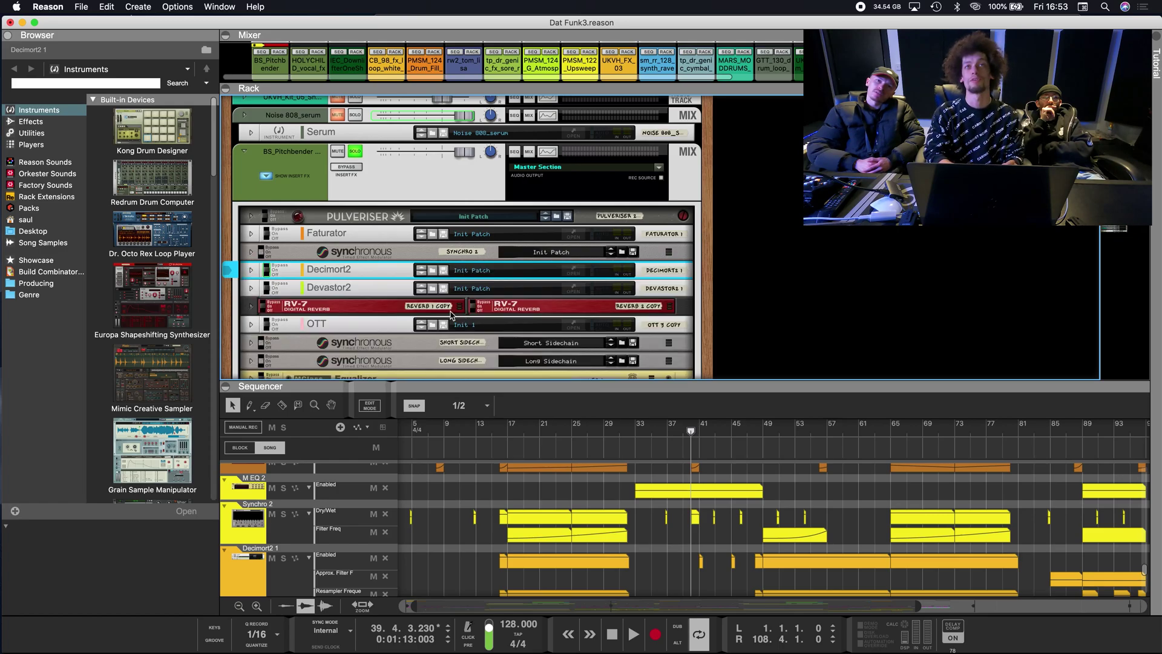
# - Audition the bass from bar 33 while toggling the Short Sidechain and Long Sidechain devices, ending with Long Sidechain set to On
pyautogui.scroll(-2, 303, 323)
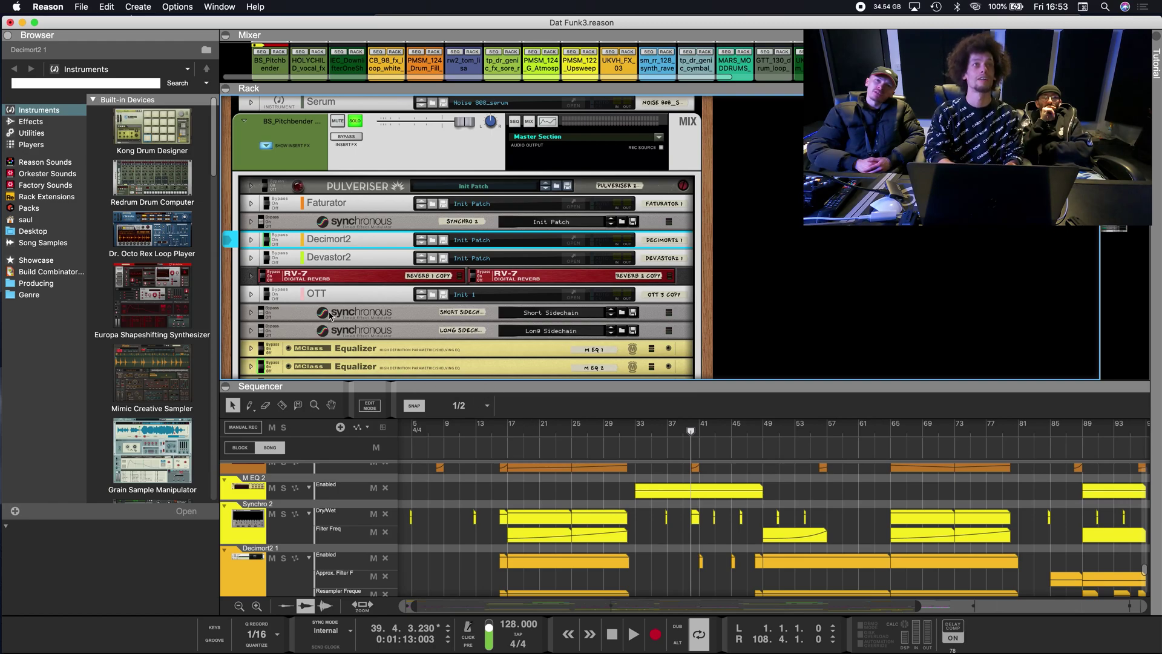
pyautogui.click(268, 317)
pyautogui.click(270, 331)
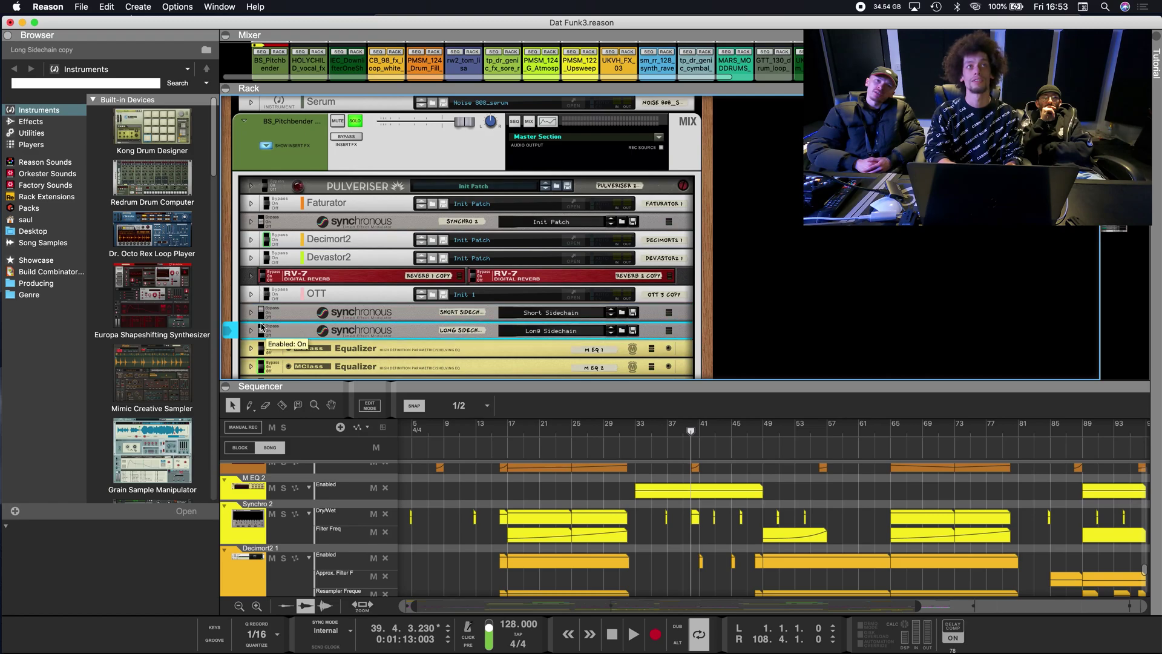
pyautogui.click(635, 433)
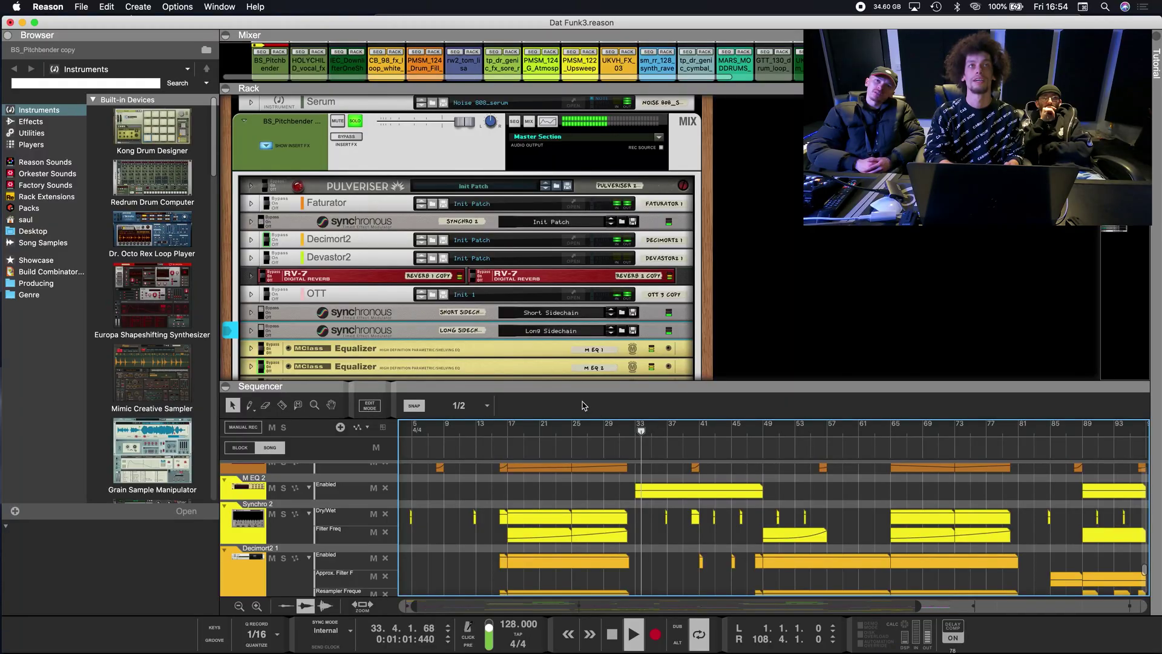
pyautogui.click(261, 312)
pyautogui.click(261, 331)
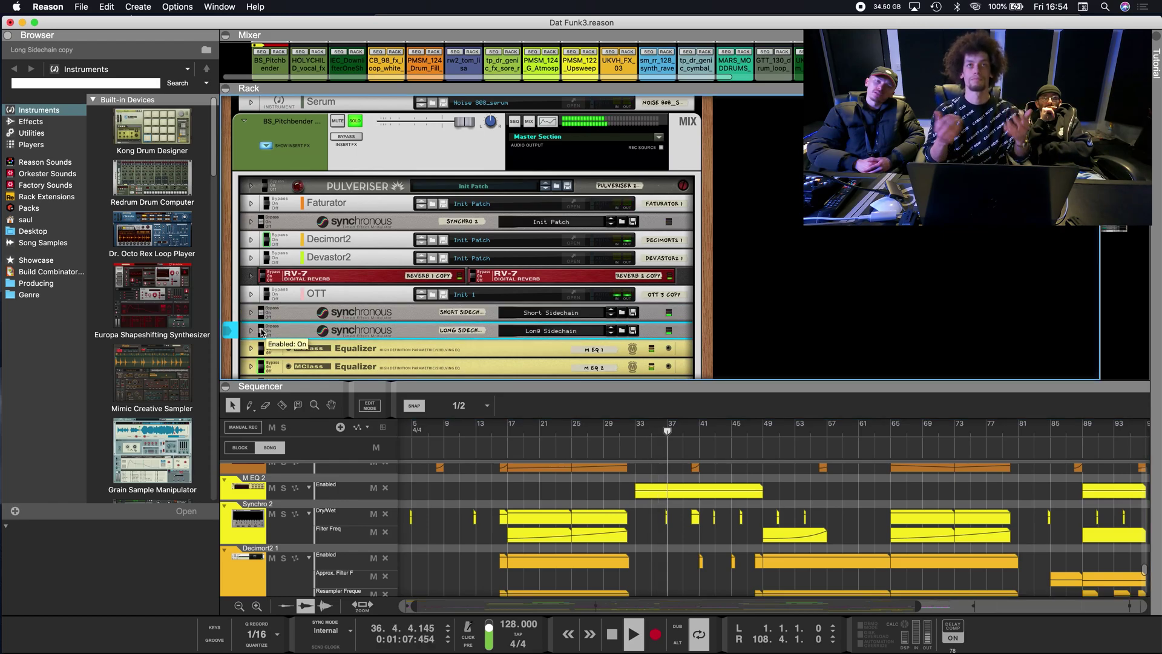
pyautogui.press('space')
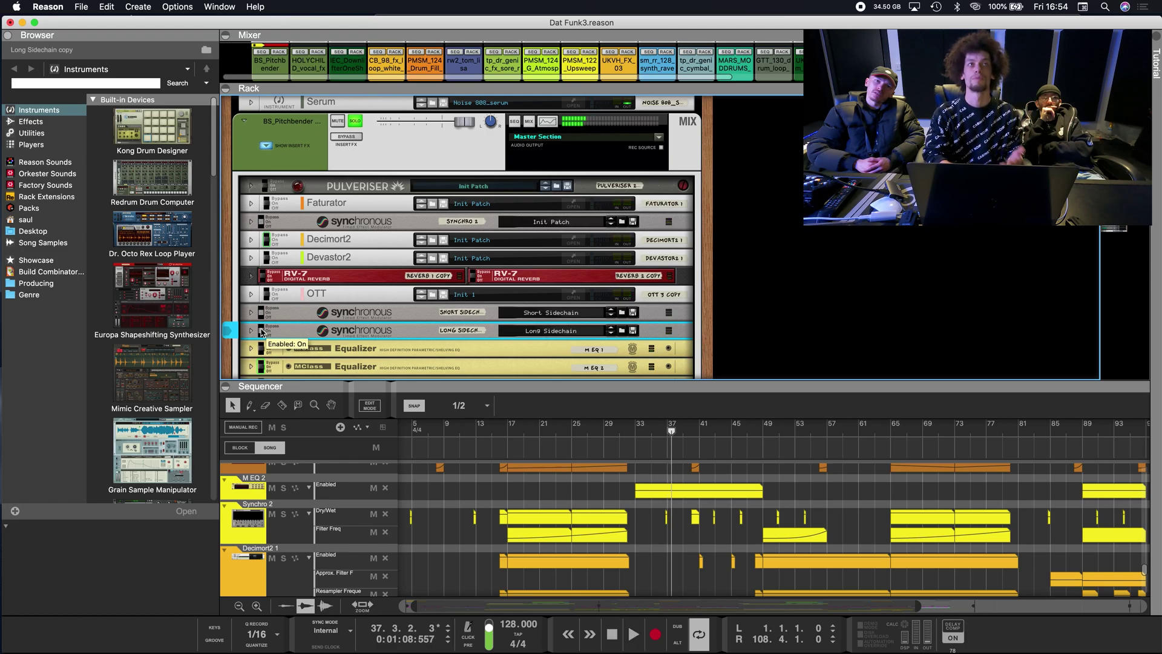
pyautogui.click(250, 278)
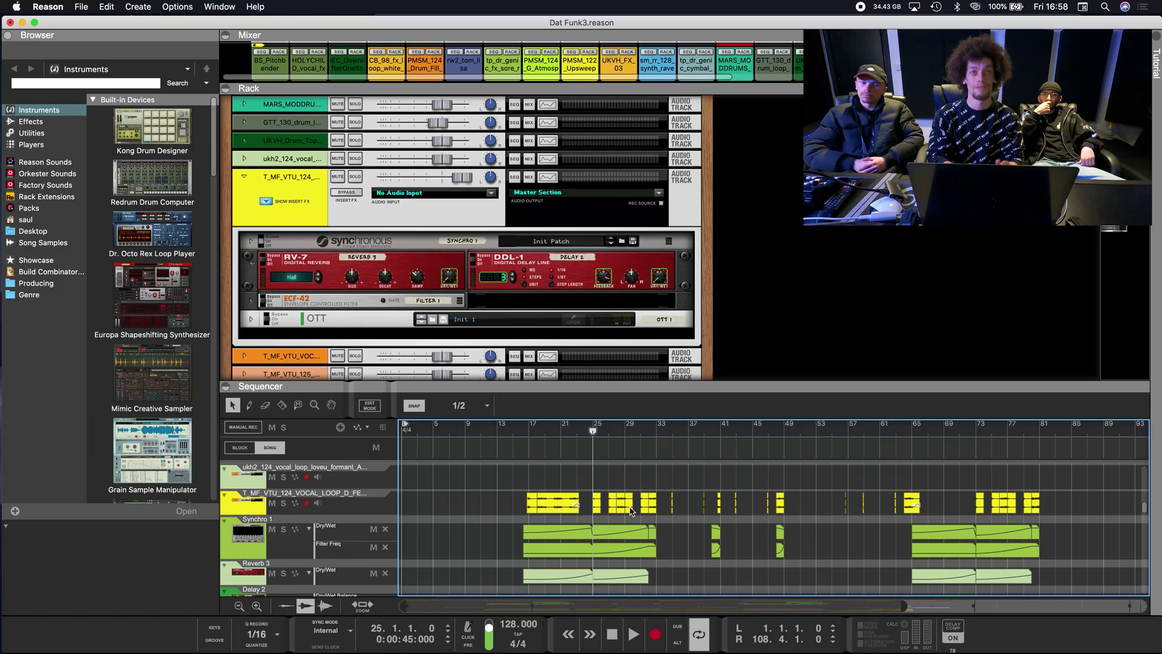
# - Solo the PMSM_124_G_Atmosphere_Loop and PMSM_122_Upsweep_Exporting tracks and play them from bar 25
pyautogui.scroll(10, 630, 510)
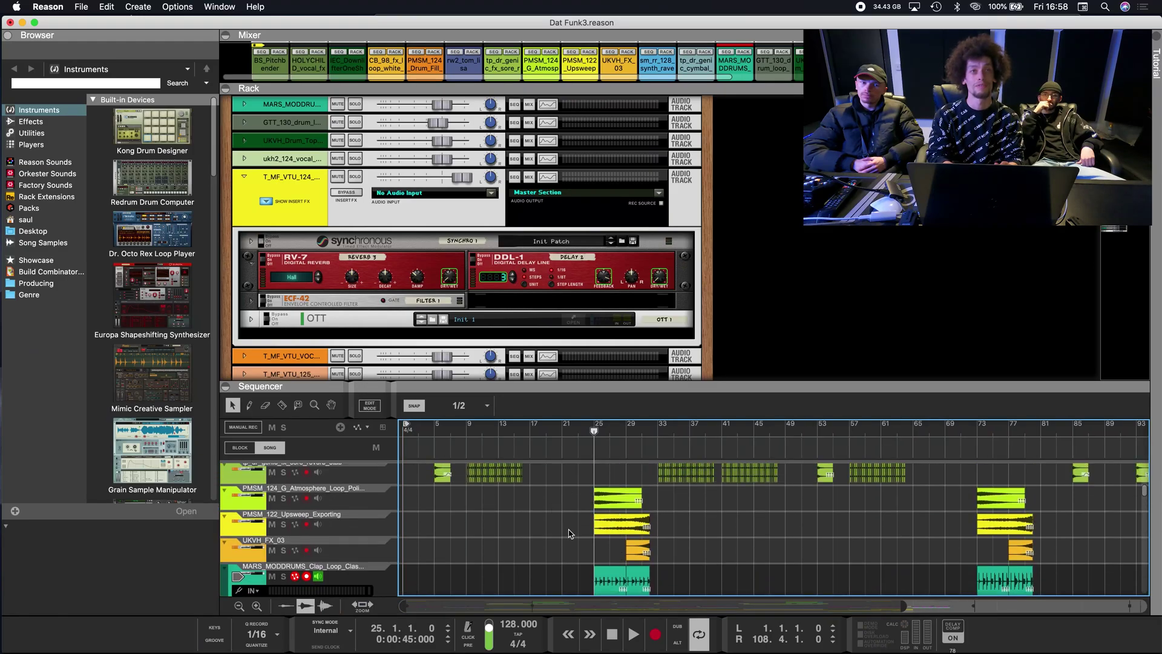
pyautogui.click(282, 498)
pyautogui.press('space')
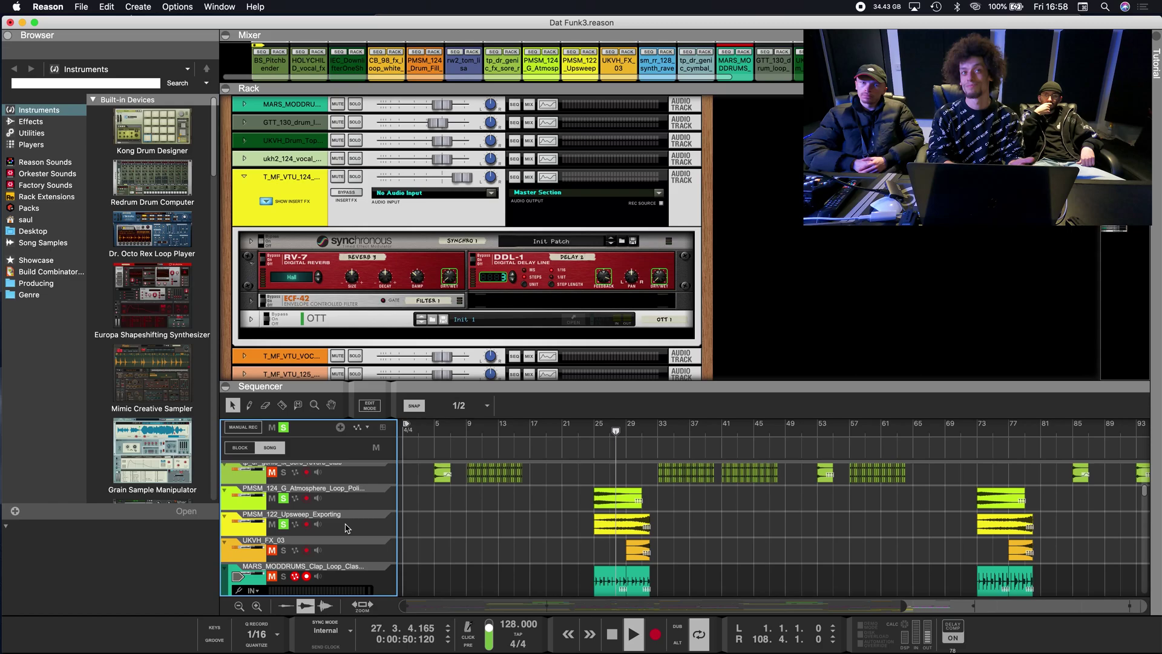
# - Solo UKVH_FX_03 in place of the Upsweep track, play it from bar 31, and clear all solos
pyautogui.click(283, 550)
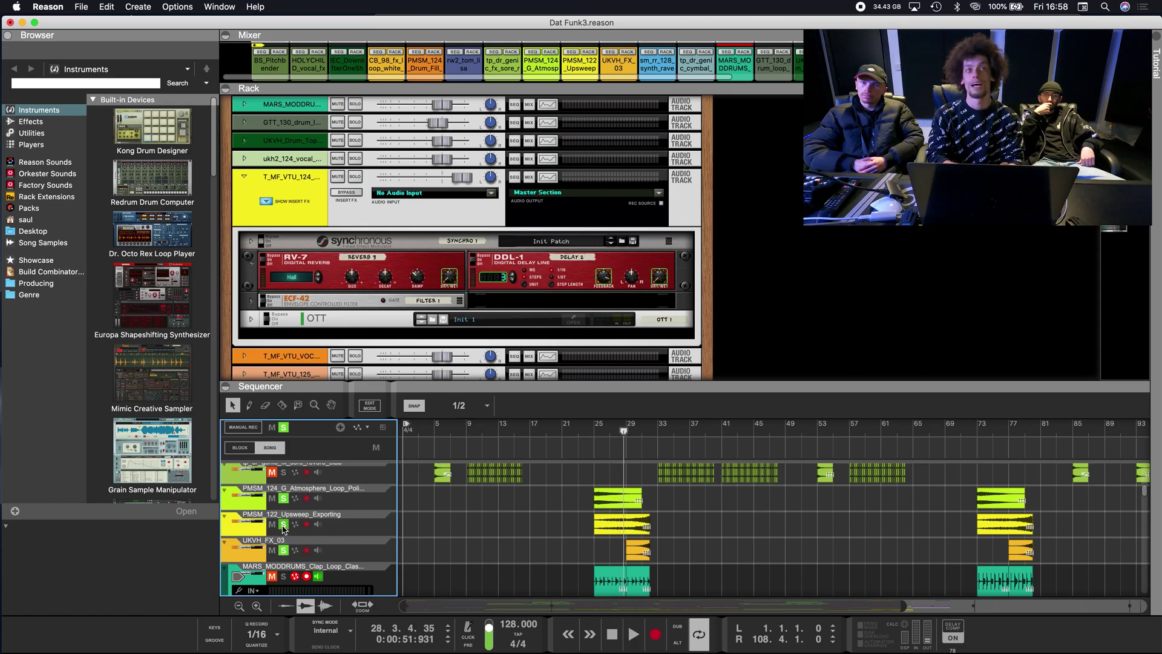
pyautogui.click(642, 432)
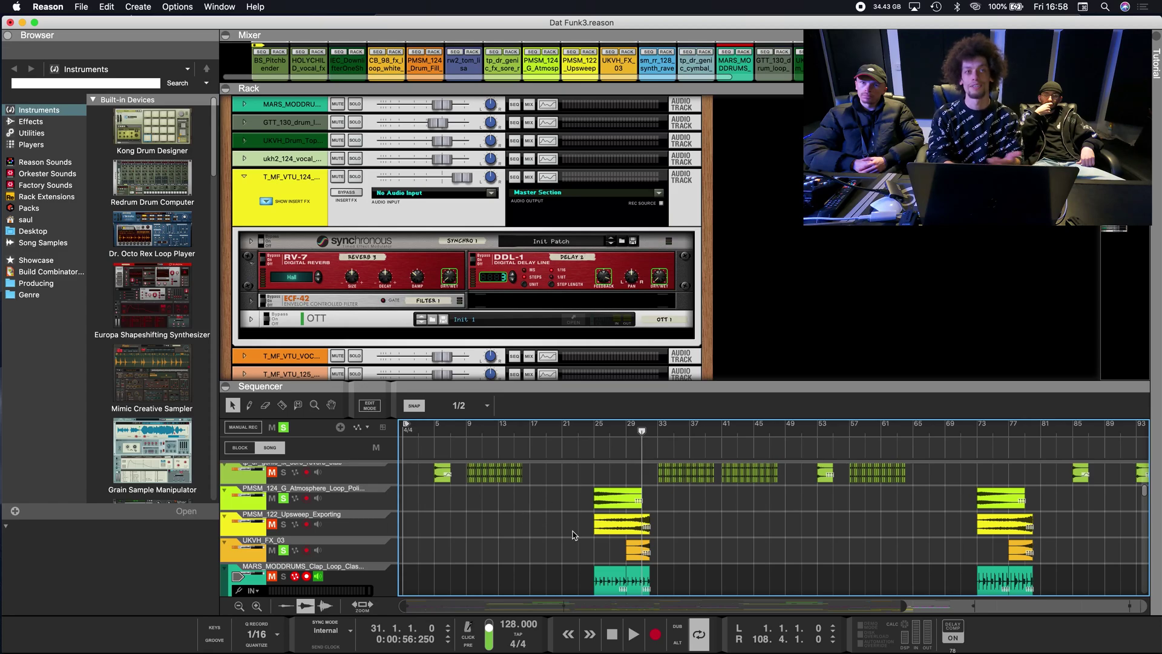
pyautogui.press('space')
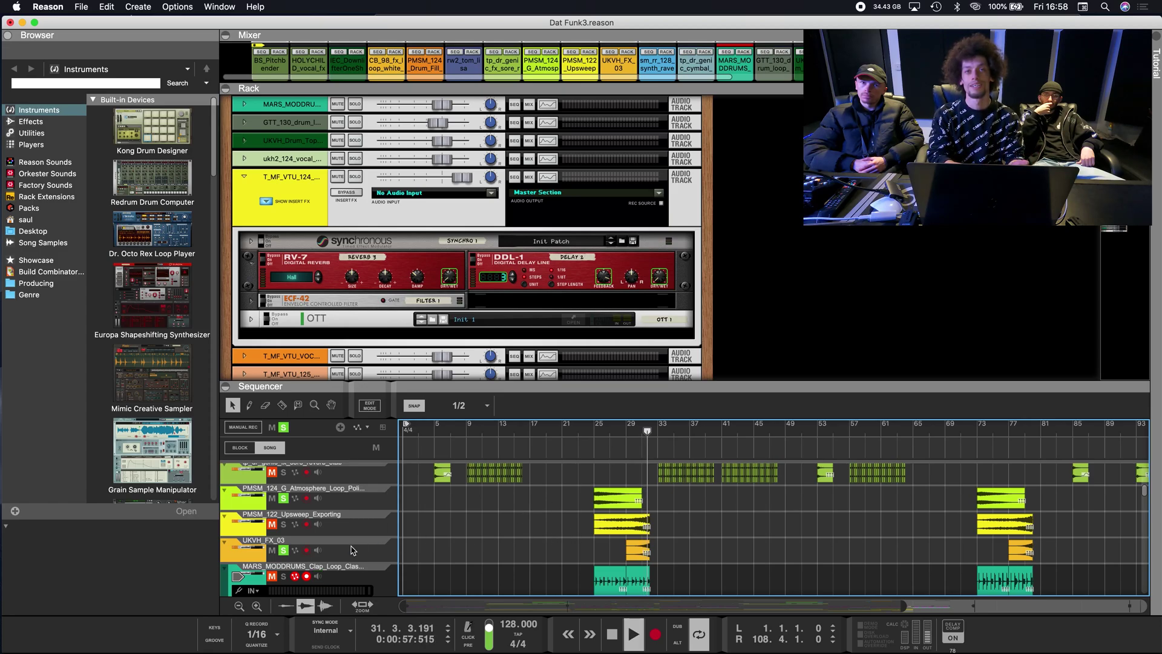
pyautogui.press('space')
pyautogui.click(283, 551)
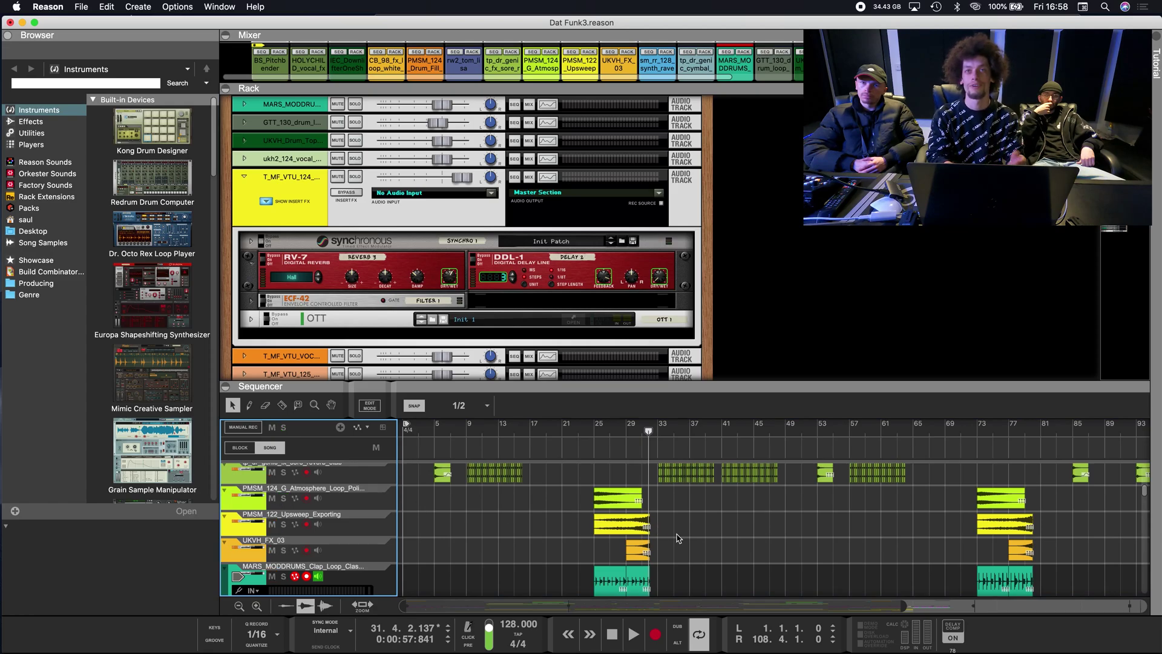
# - Solo the HOLYCHILD_vocal_fx_loop track and play it from bar 25
pyautogui.scroll(10, 677, 538)
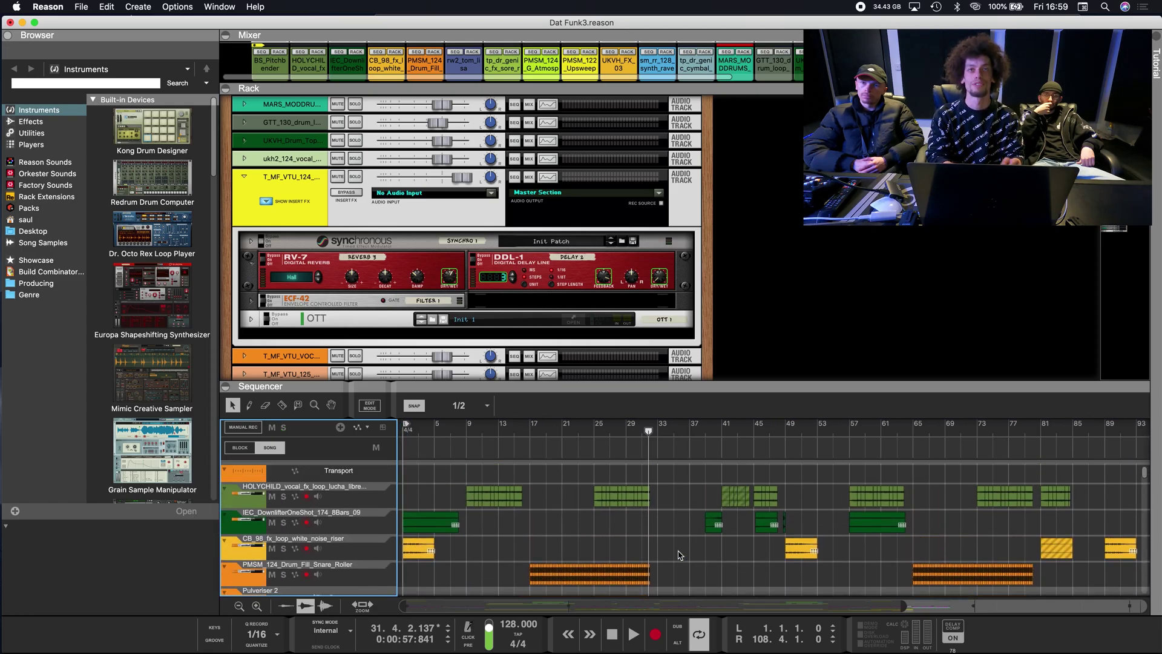
pyautogui.click(594, 432)
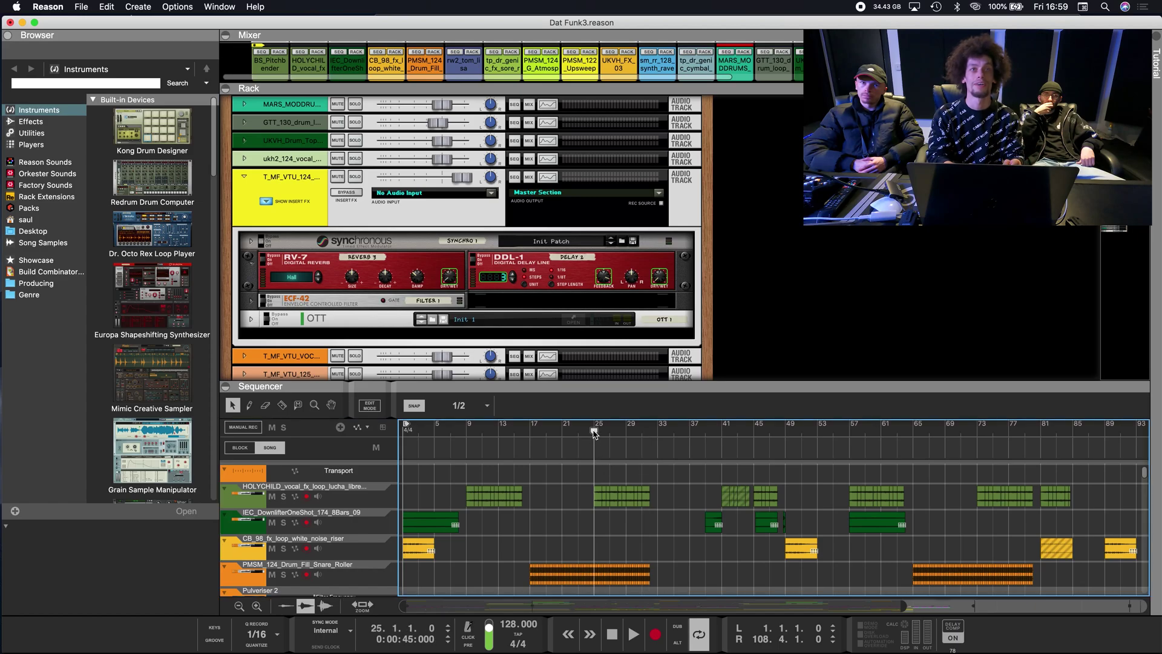
pyautogui.click(283, 497)
pyautogui.press('space')
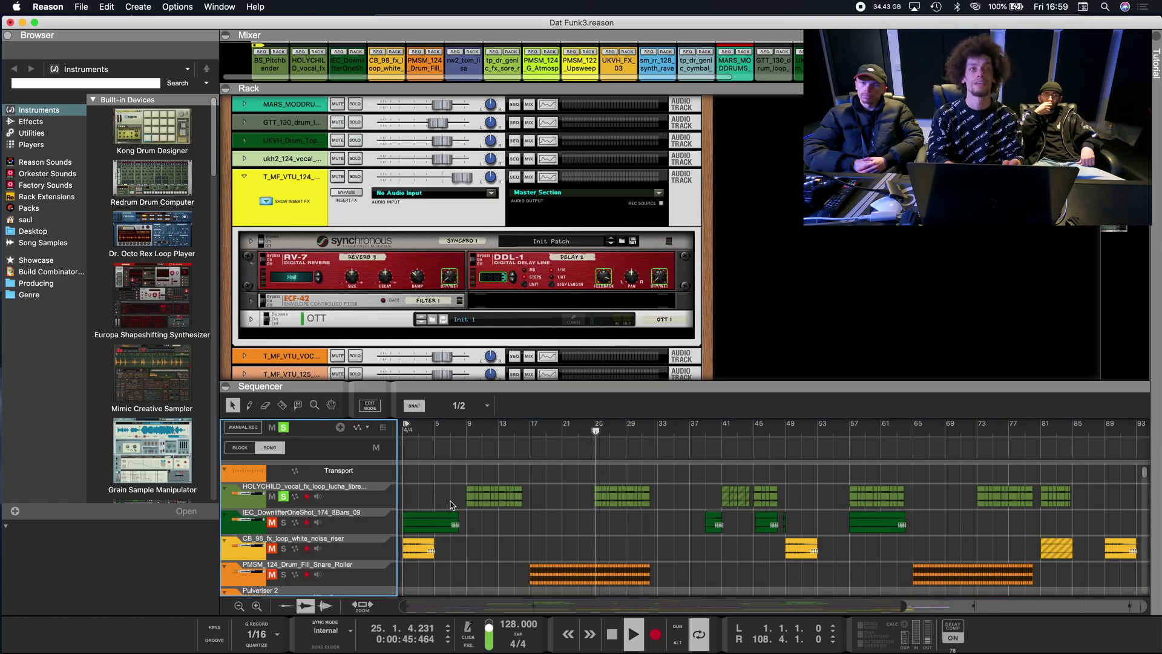
# - Show the HOLYCHILD track's RV-7 reverb and Synchronous Sidechain devices in the rack, stop playback and clear the solo
pyautogui.click(341, 488)
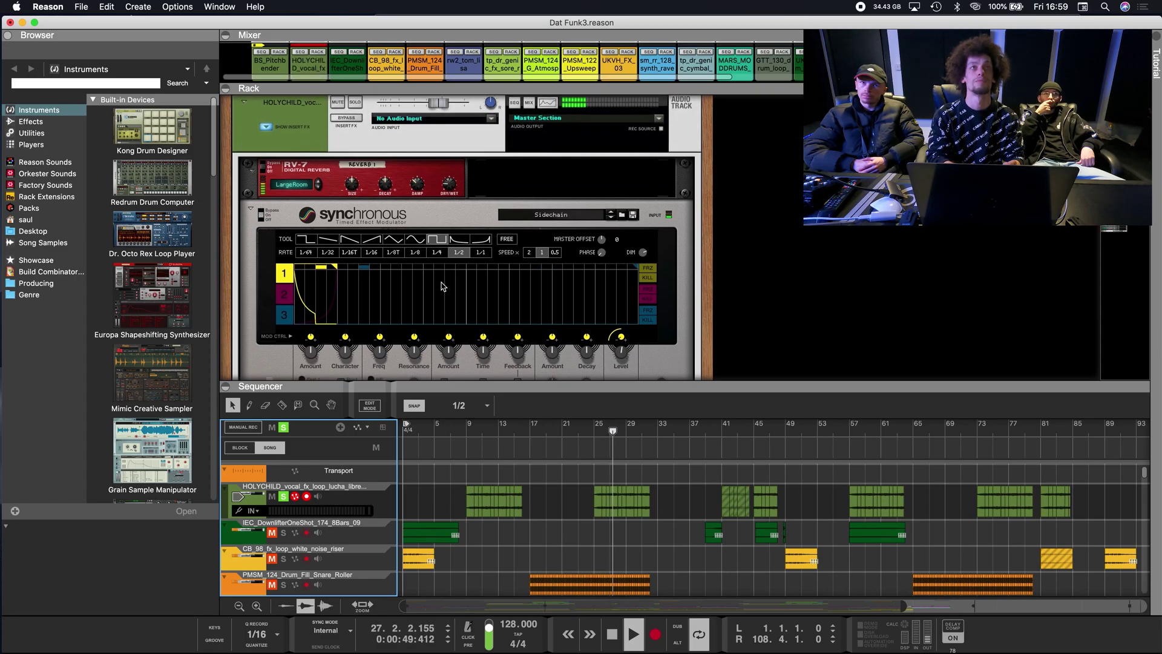
pyautogui.scroll(-2, 599, 333)
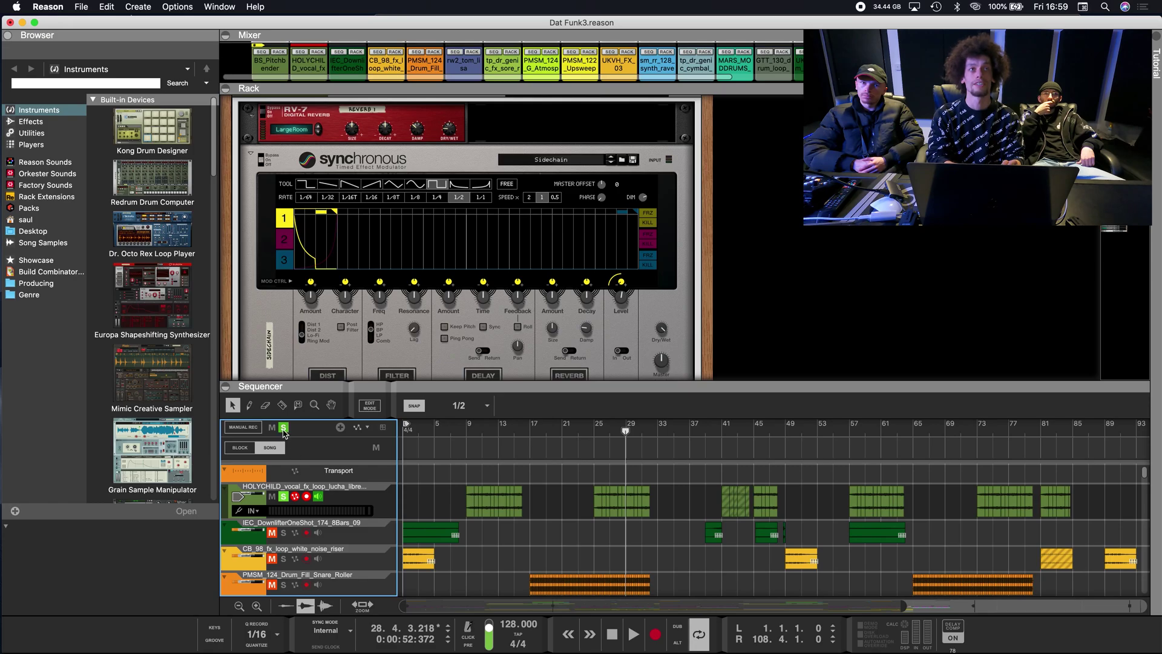
pyautogui.click(284, 428)
# - Audition the IEC_DownlifterOneShot track in solo from just before bar 41 and clear its solo
pyautogui.scroll(-2, 823, 514)
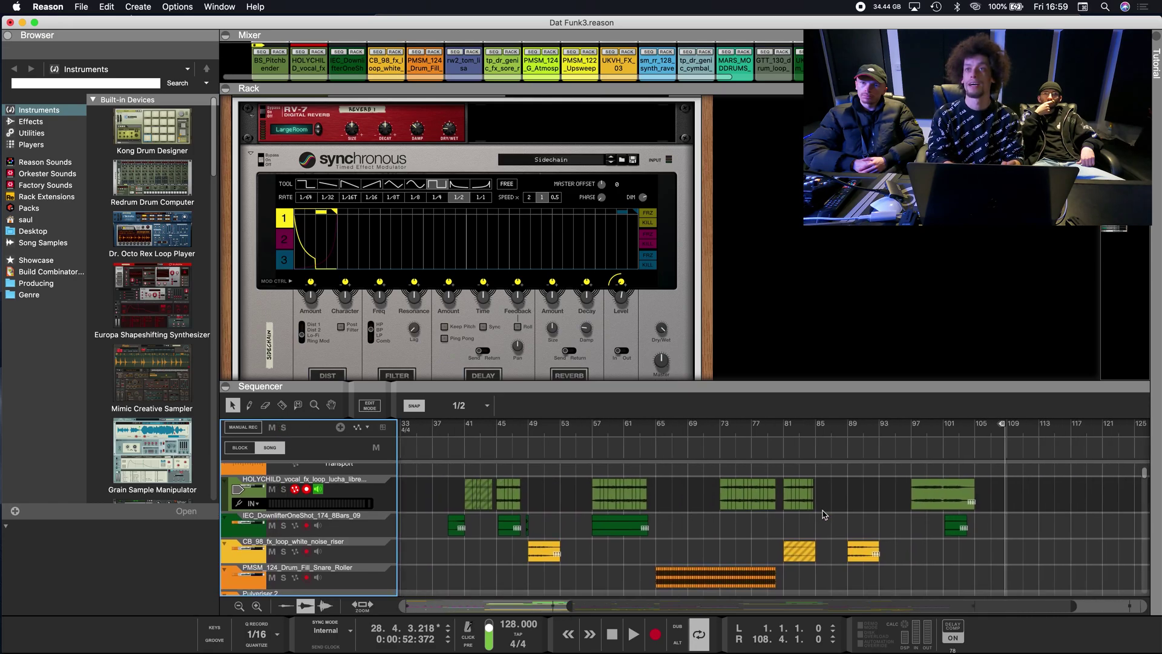
pyautogui.hscroll(6, 611, 540)
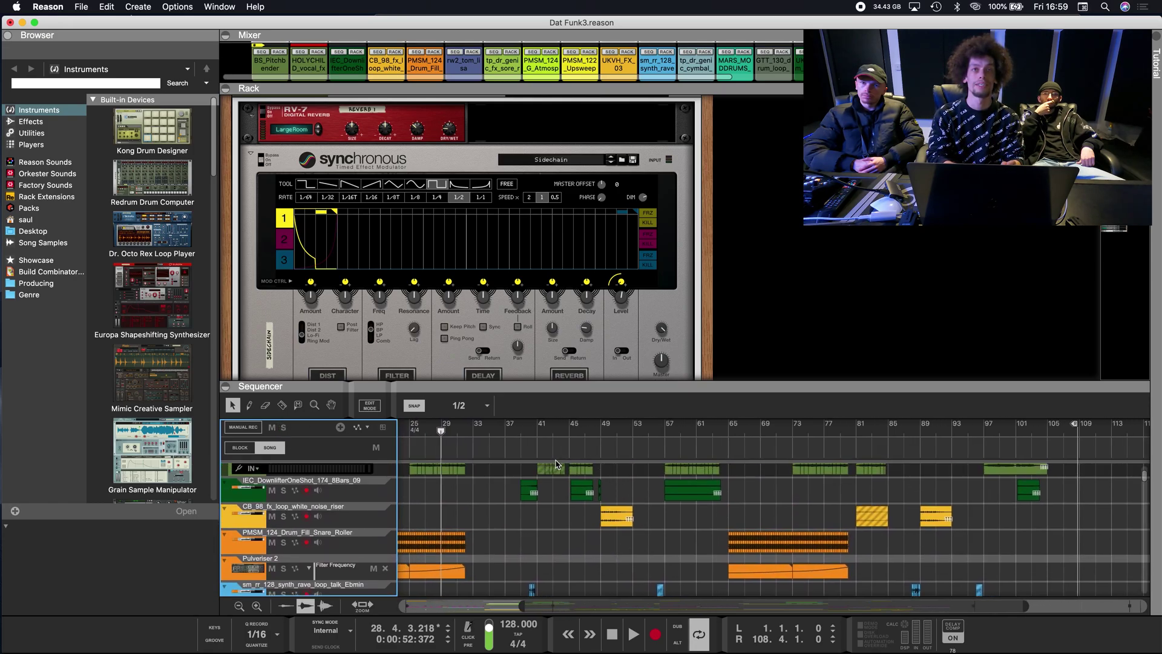
pyautogui.click(532, 427)
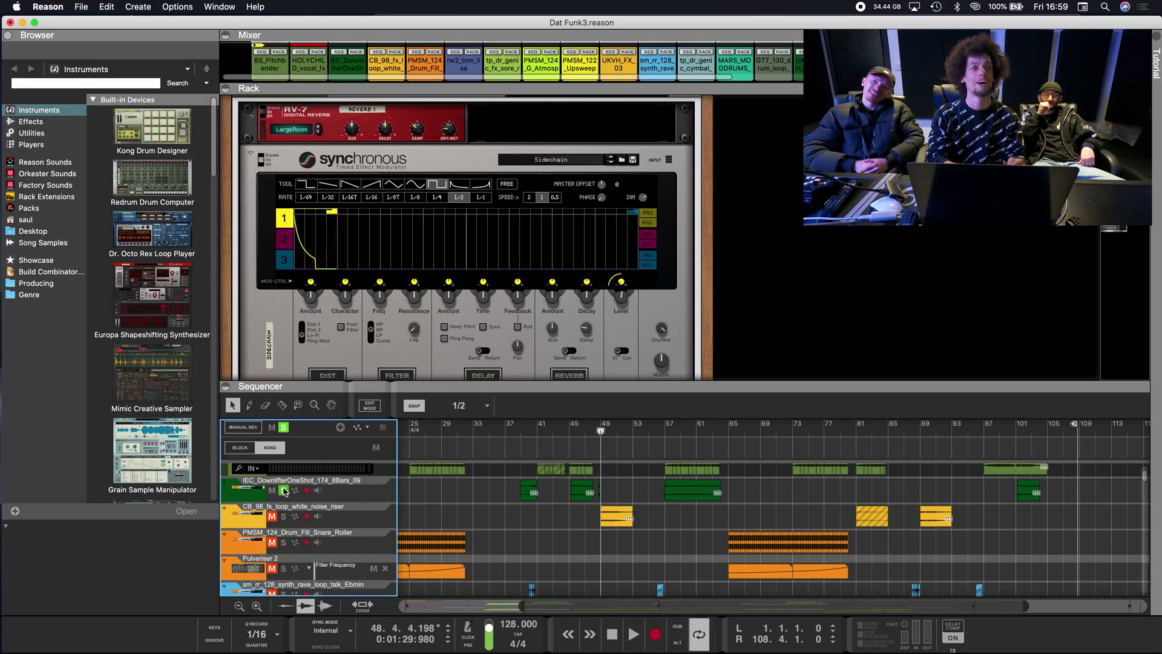
pyautogui.click(284, 490)
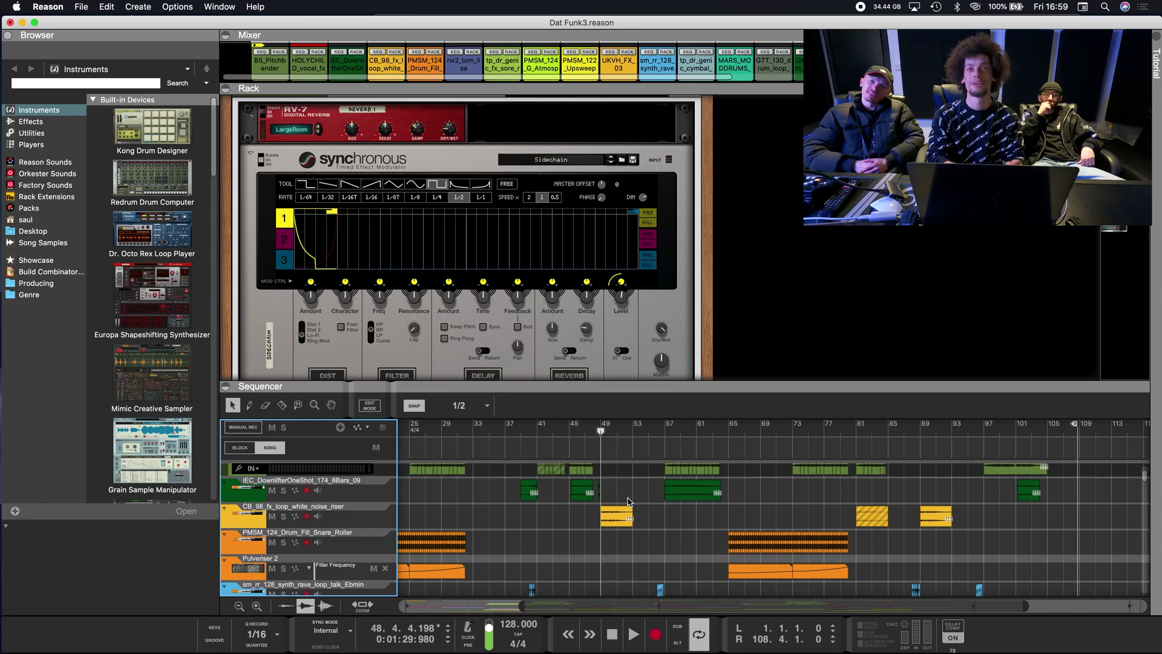
# - Play the arrangement from bar 73, bringing the clap loop and vocal loop tracks into view
pyautogui.scroll(-5, 821, 522)
pyautogui.hscroll(5, 820, 523)
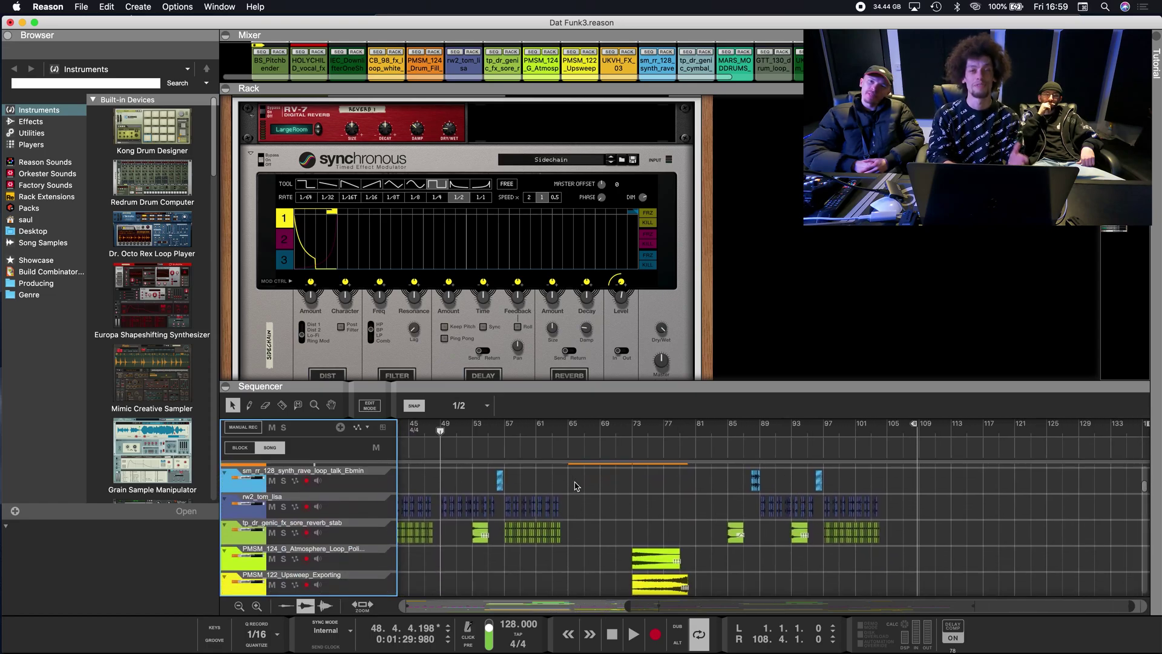
pyautogui.scroll(4, 599, 496)
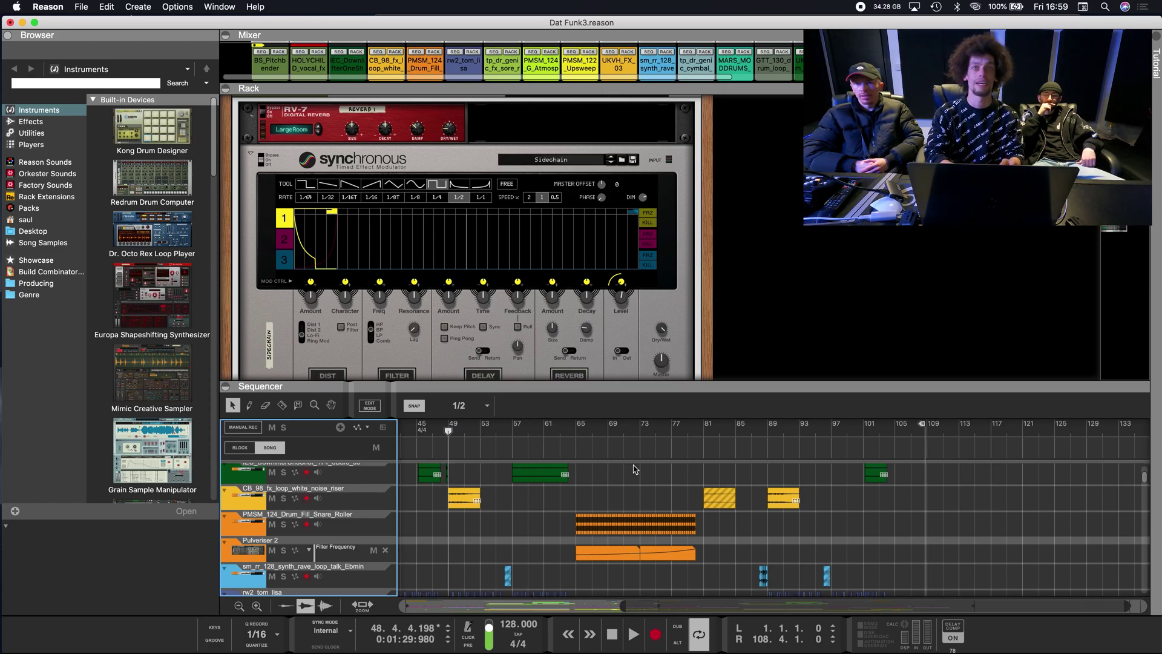
pyautogui.click(640, 431)
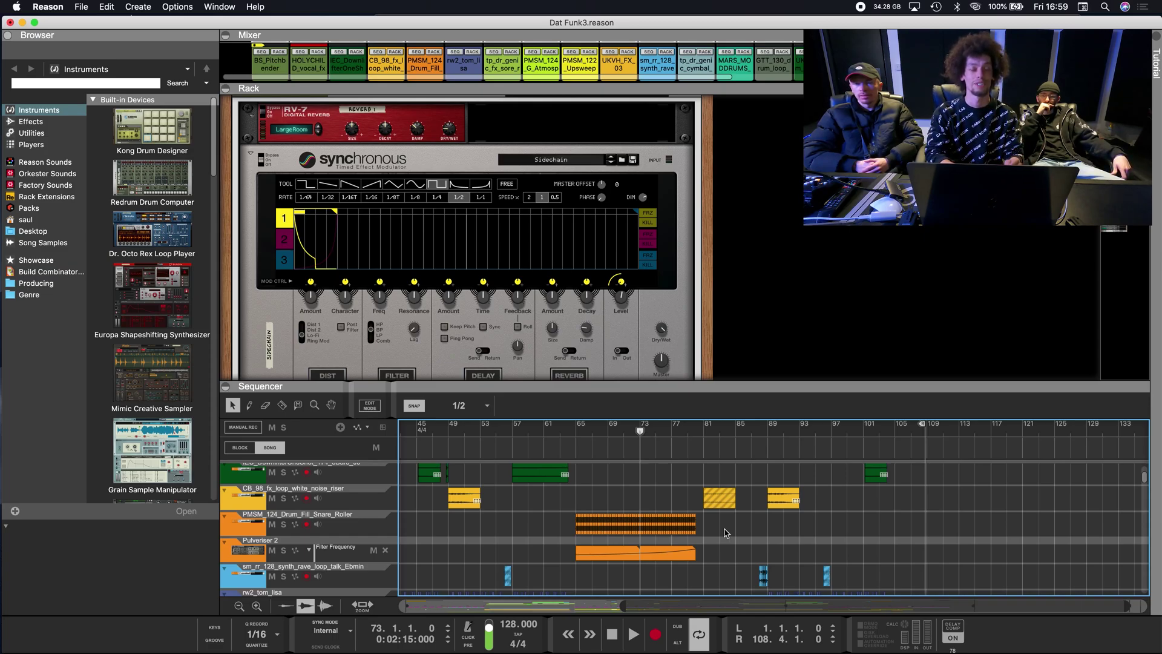
pyautogui.scroll(-20, 726, 532)
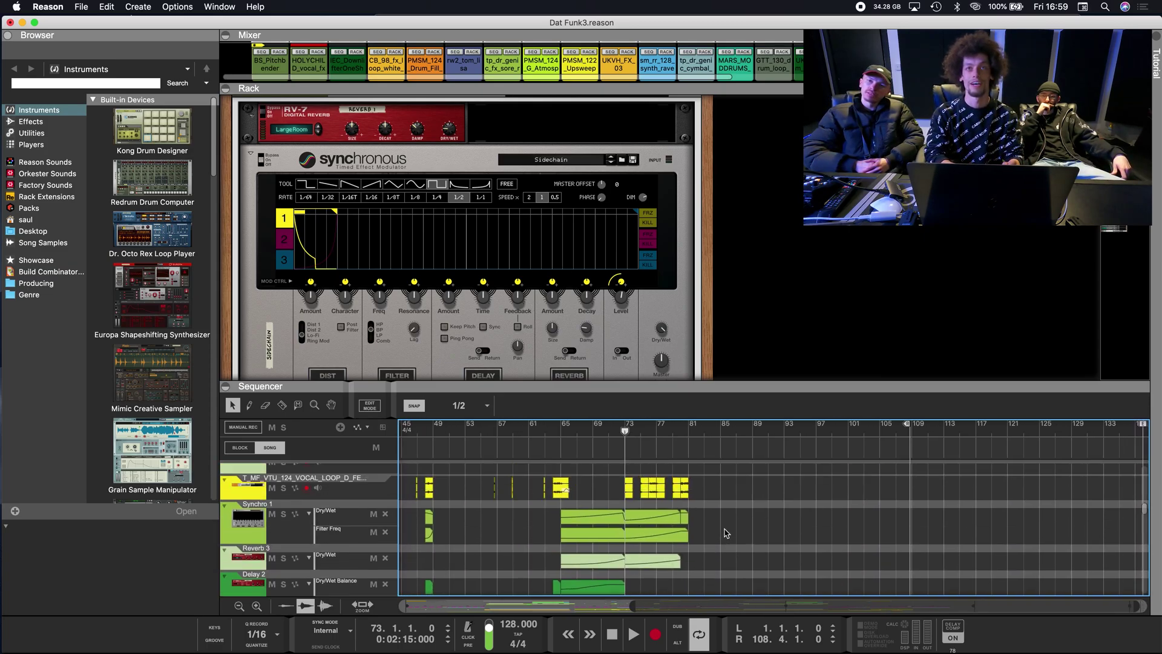
pyautogui.scroll(5, 695, 496)
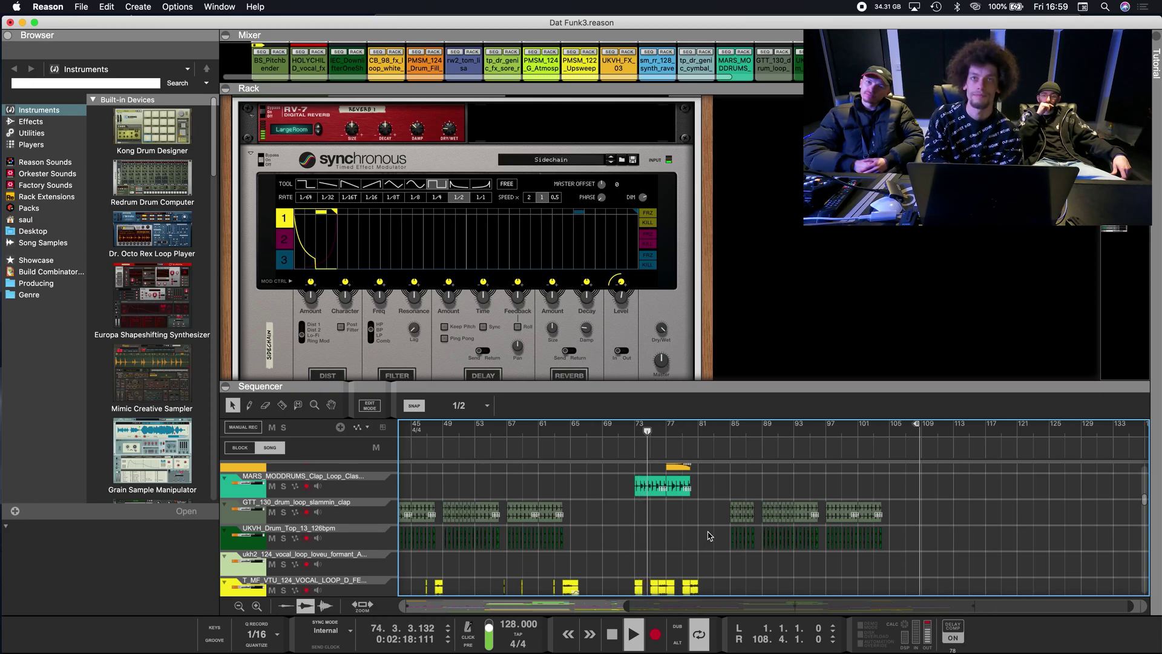
# - Open the clip at bar 81 on the BS_Pitchbender copy track to view its notes and velocities
pyautogui.scroll(-3, 709, 539)
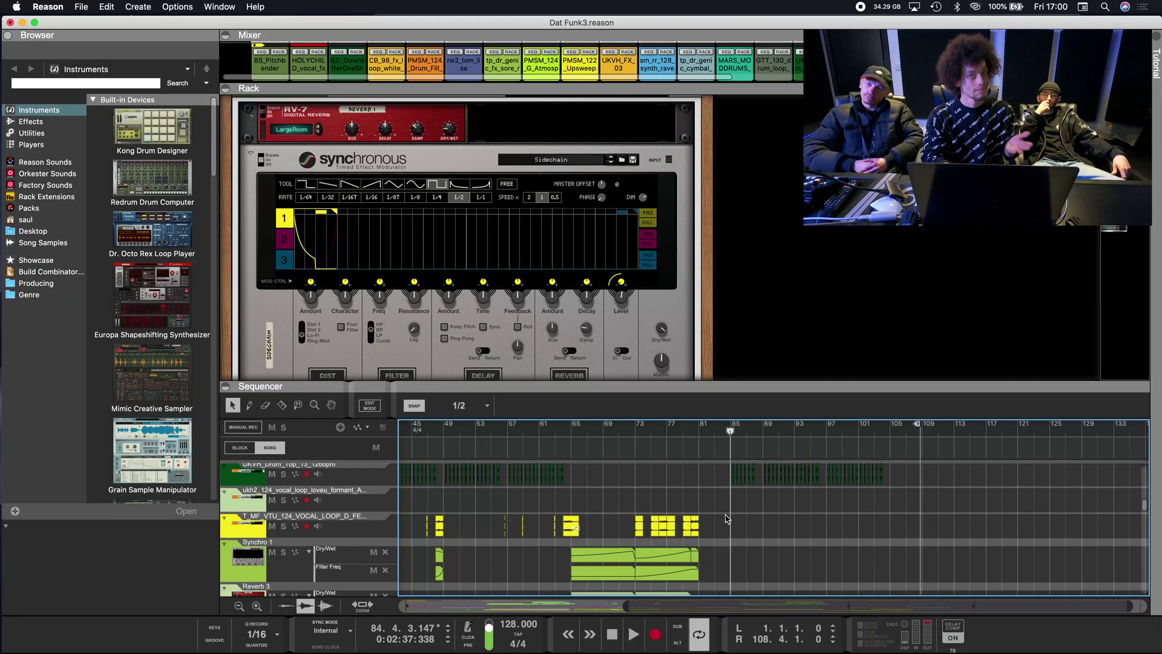
pyautogui.scroll(-10, 728, 524)
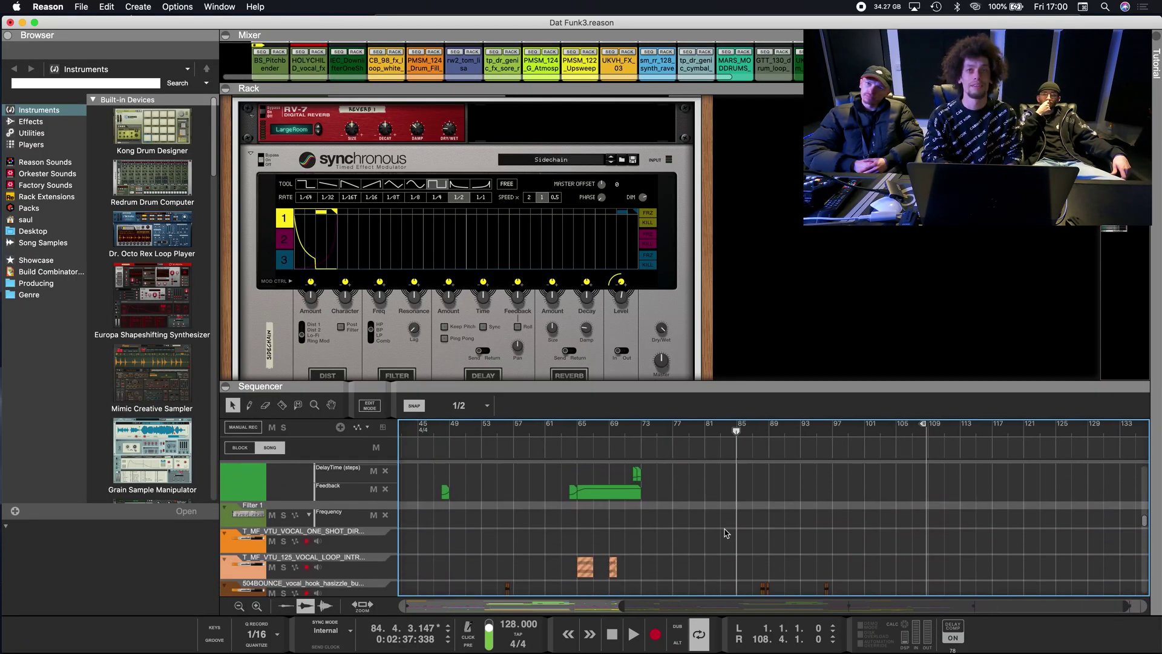
pyautogui.scroll(-10, 726, 532)
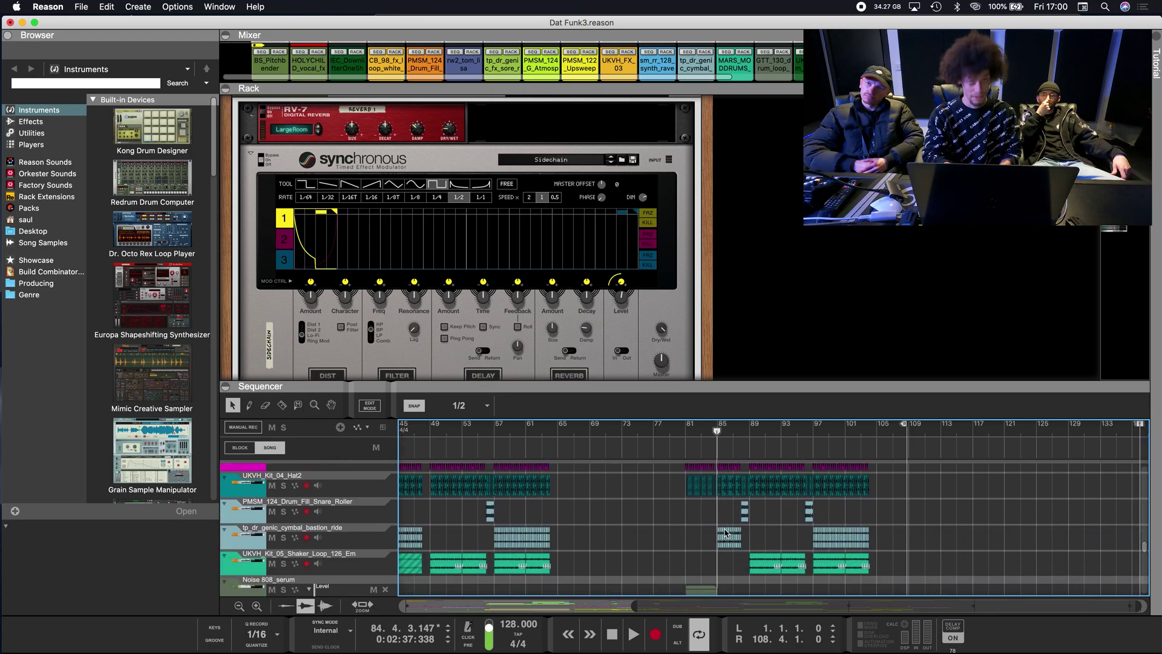
pyautogui.scroll(-5, 698, 569)
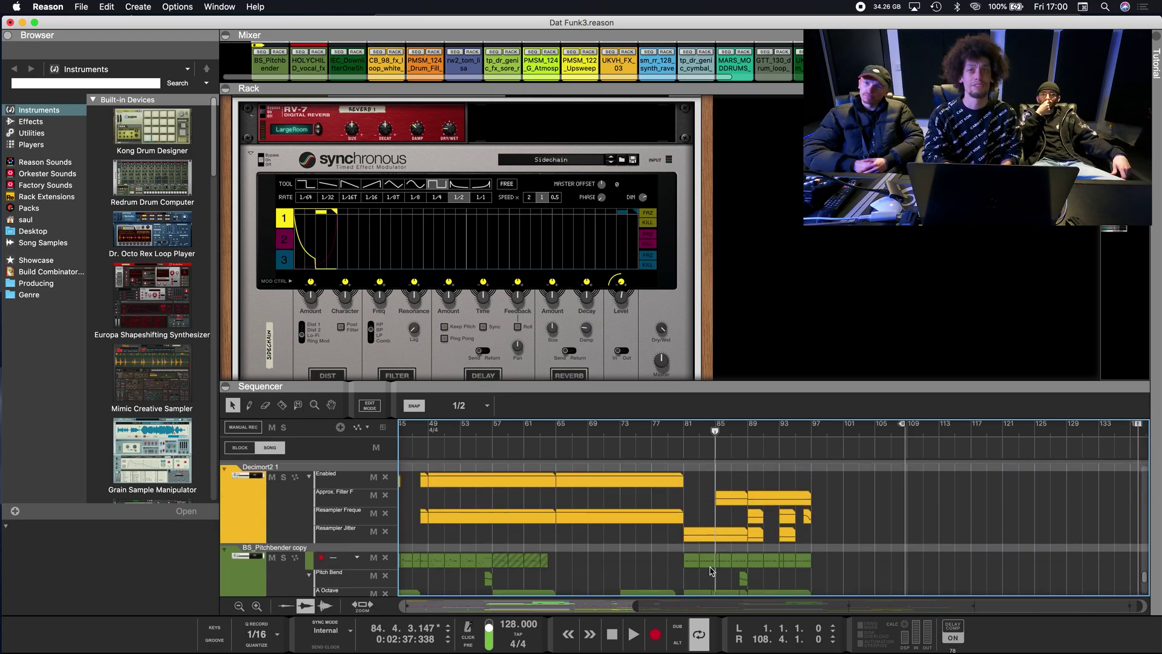
pyautogui.doubleClick(694, 565)
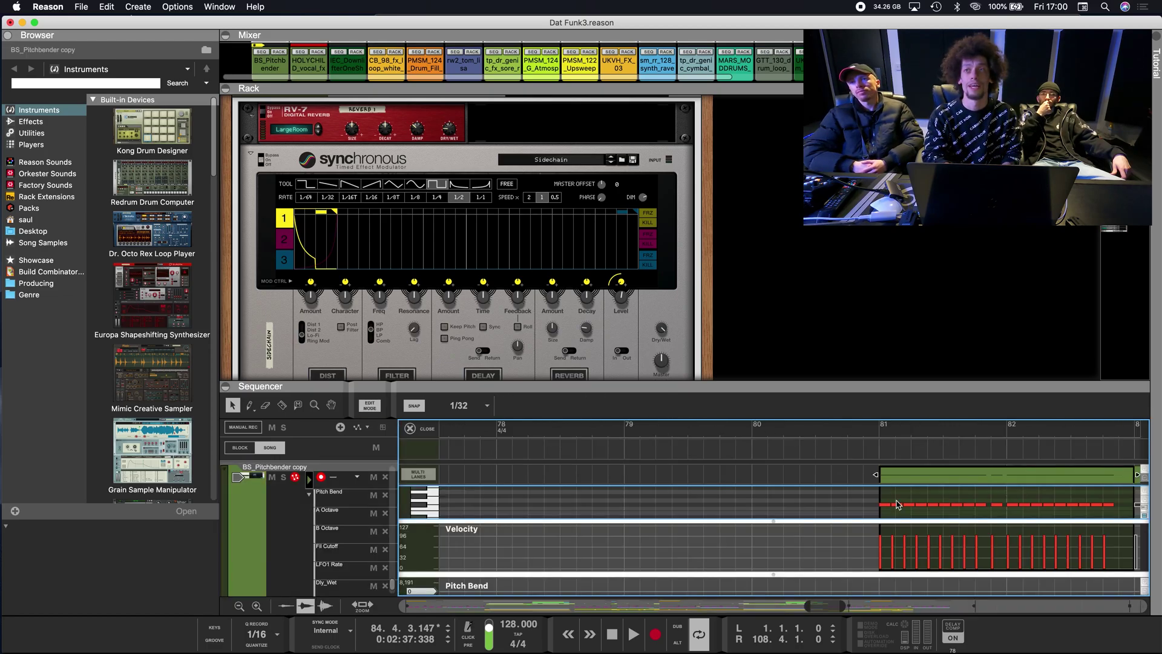
pyautogui.hscroll(5, 897, 504)
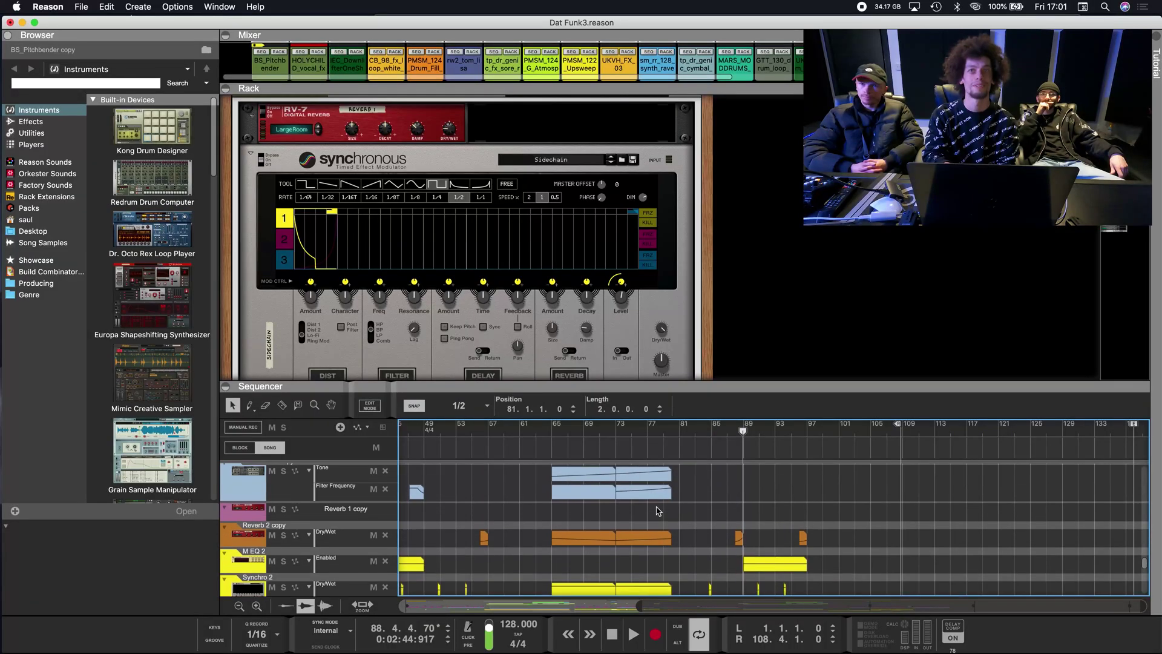
pyautogui.scroll(10, 659, 511)
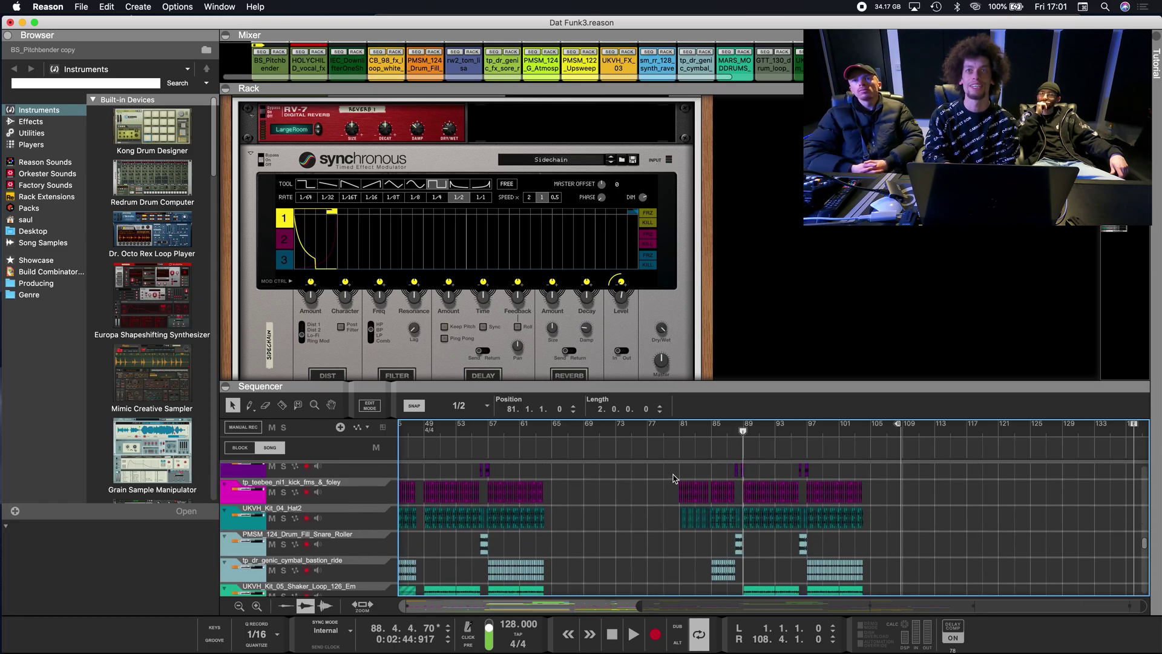
pyautogui.scroll(8, 675, 478)
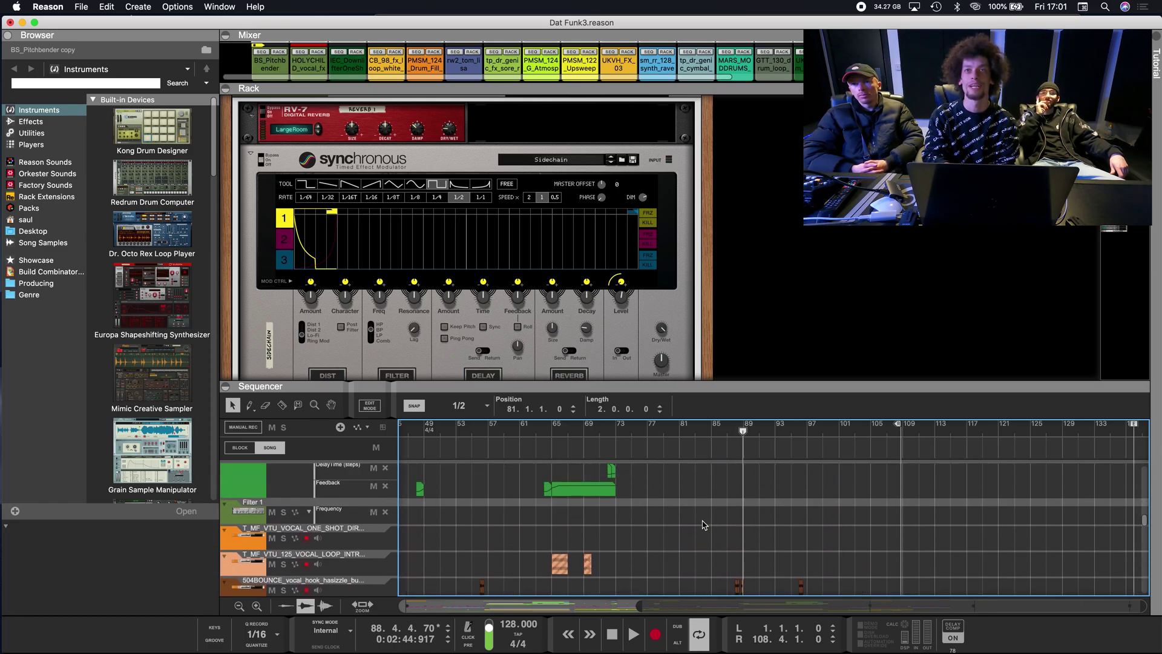
pyautogui.scroll(-3, 704, 525)
pyautogui.scroll(1, 704, 524)
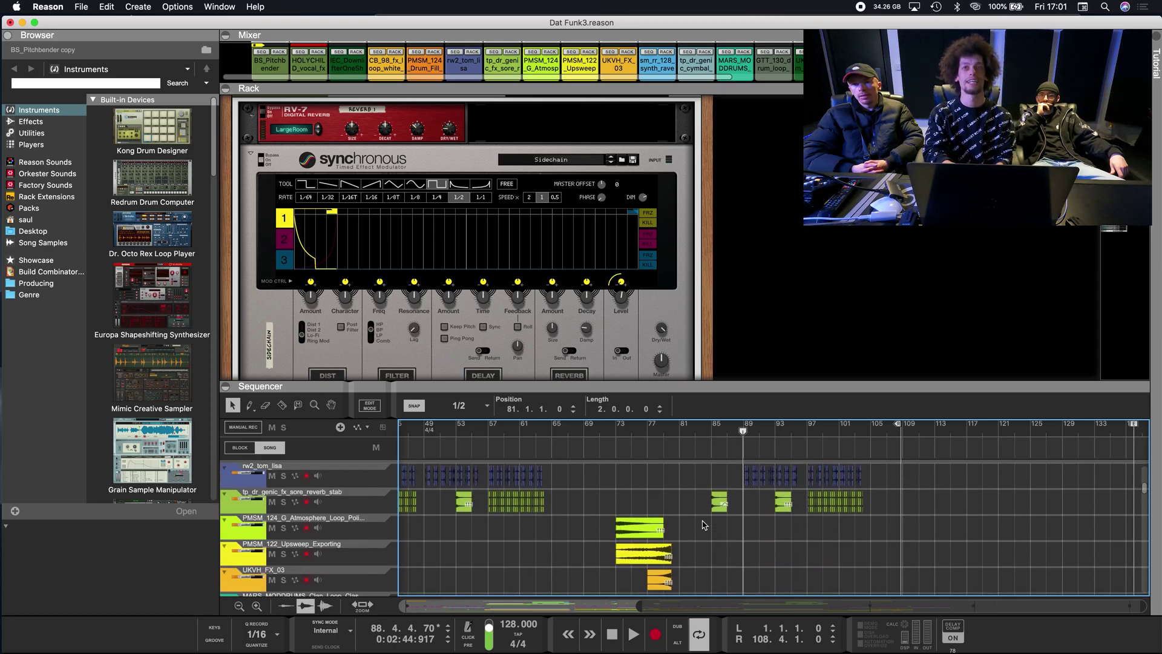
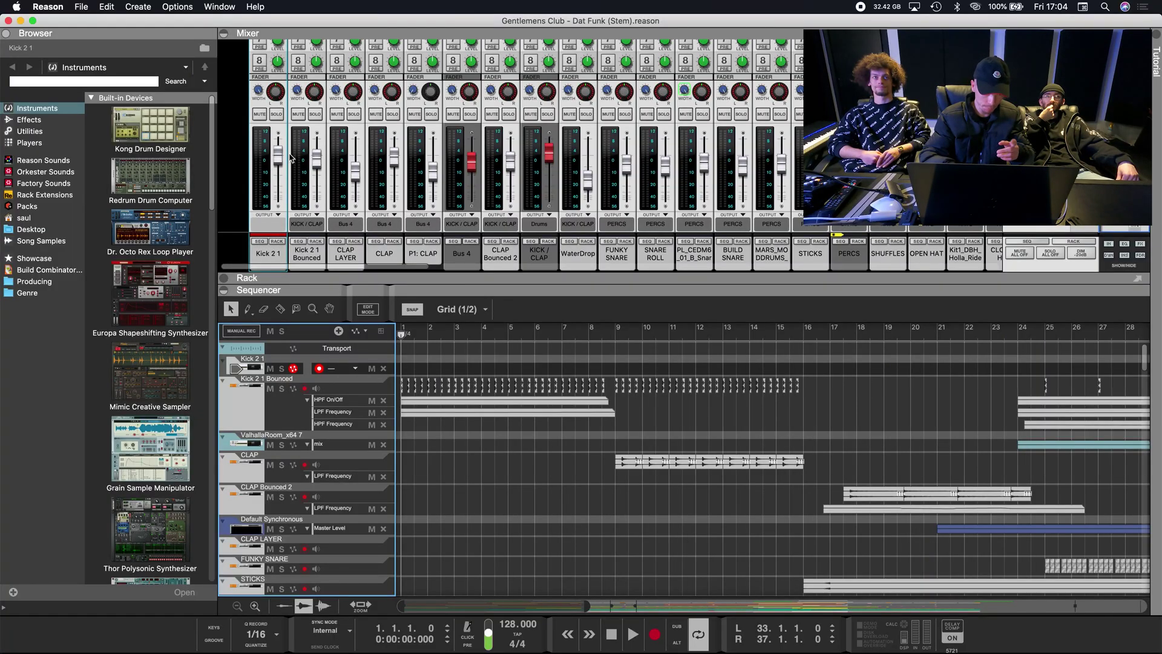
# - Mute the Kick 2 1 channel, solo Kick 2 1 Bounced and play it within bars 33 to 37
pyautogui.click(259, 114)
pyautogui.click(313, 113)
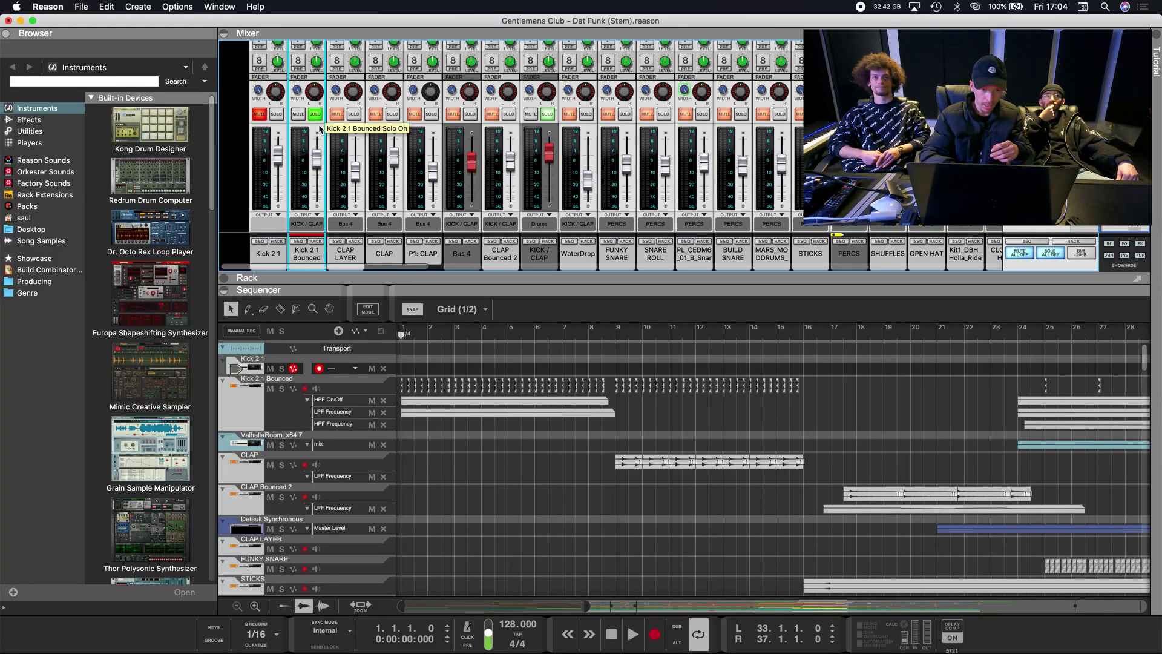
pyautogui.click(571, 351)
pyautogui.press('space')
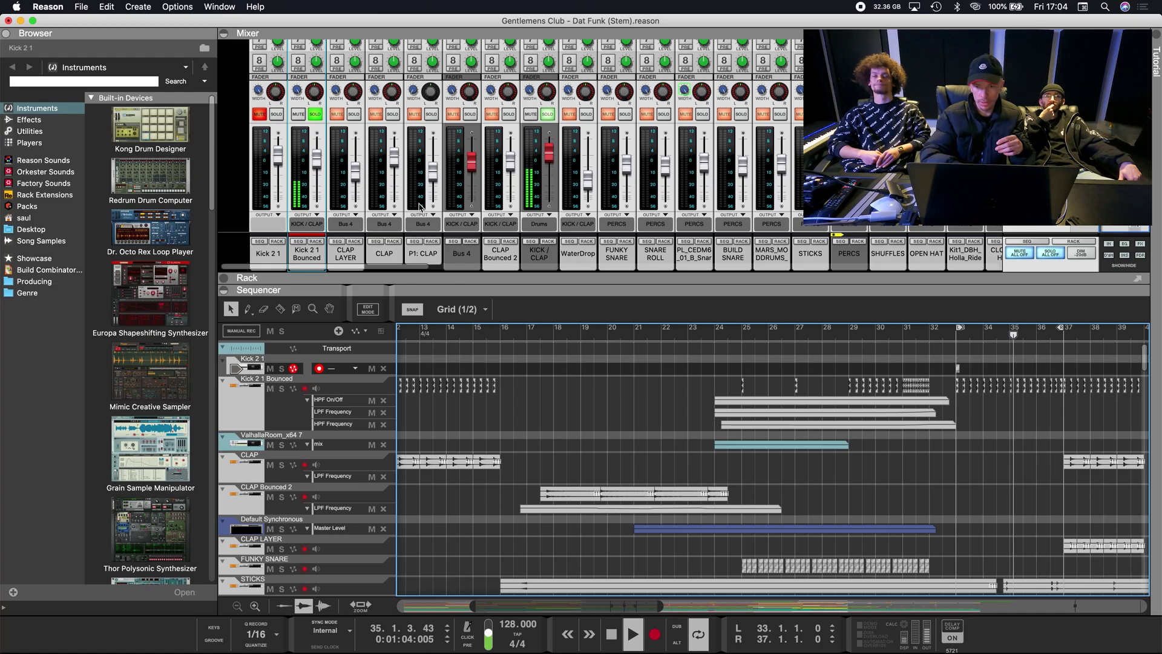
# - Solo the KICK / CLAP bus in place of Kick 2 1 Bounced and play it from bar 37, with loop locators at bars 37 and 38
pyautogui.click(308, 259)
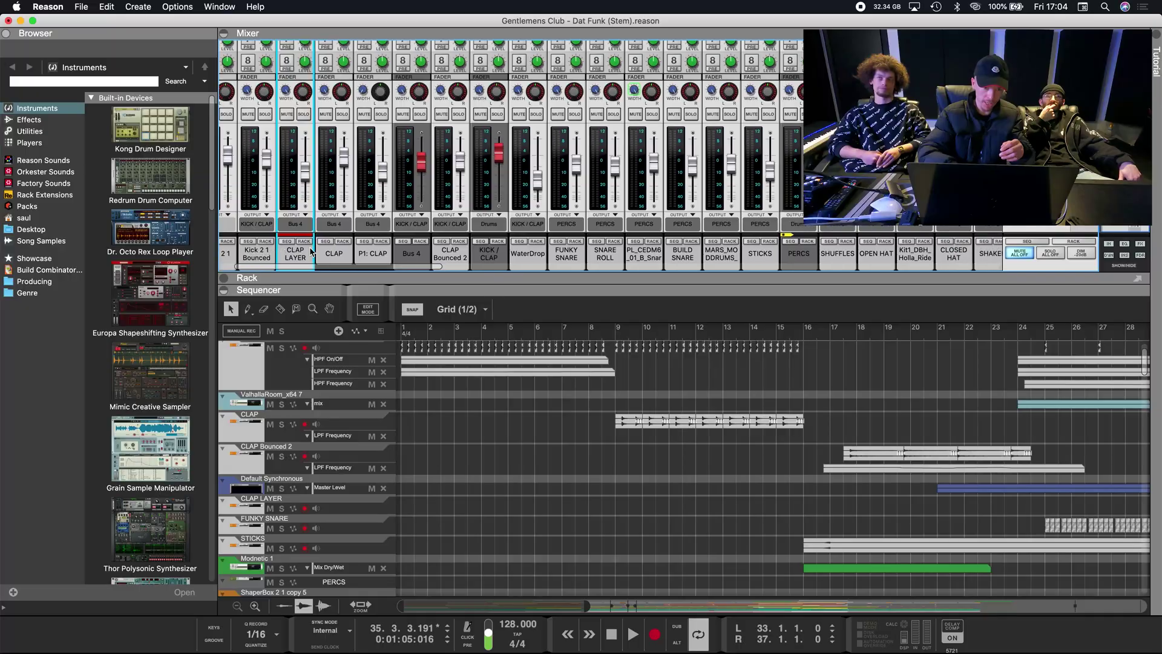
pyautogui.hscroll(5, 311, 252)
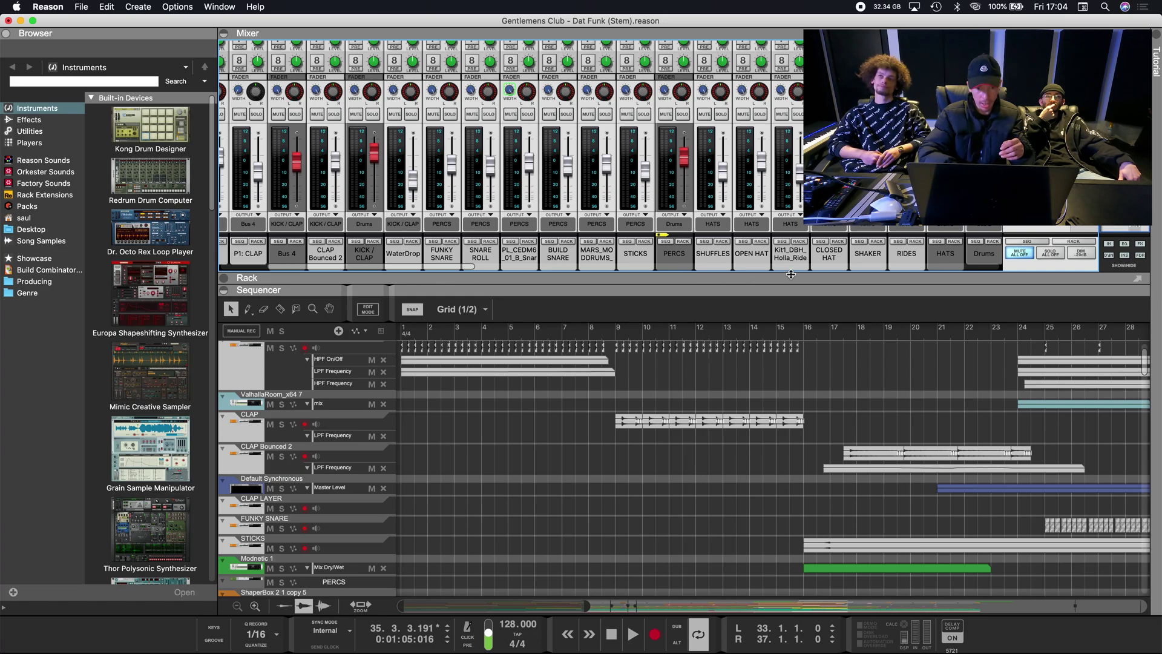
pyautogui.hscroll(-5, 722, 225)
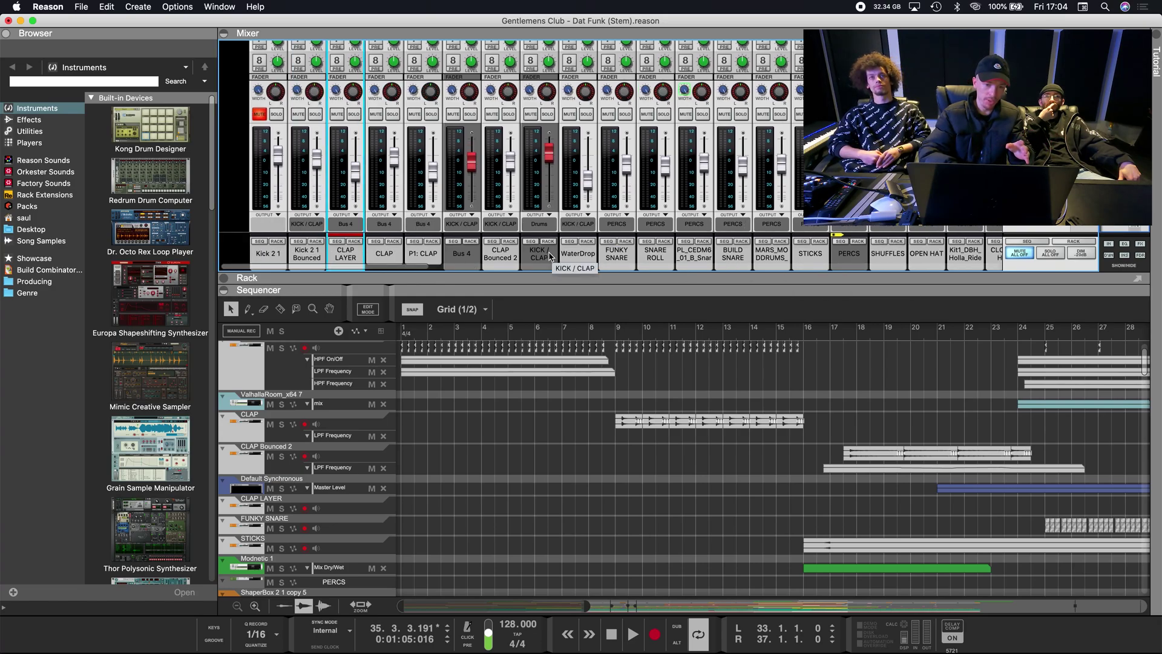
pyautogui.click(532, 242)
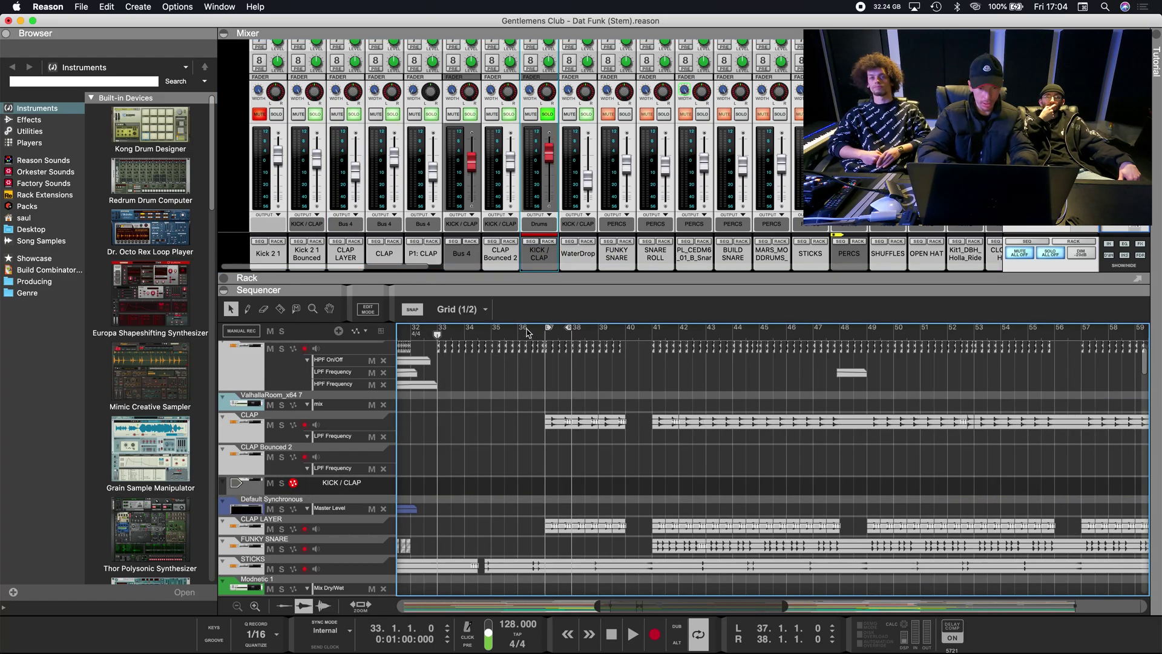
pyautogui.click(544, 334)
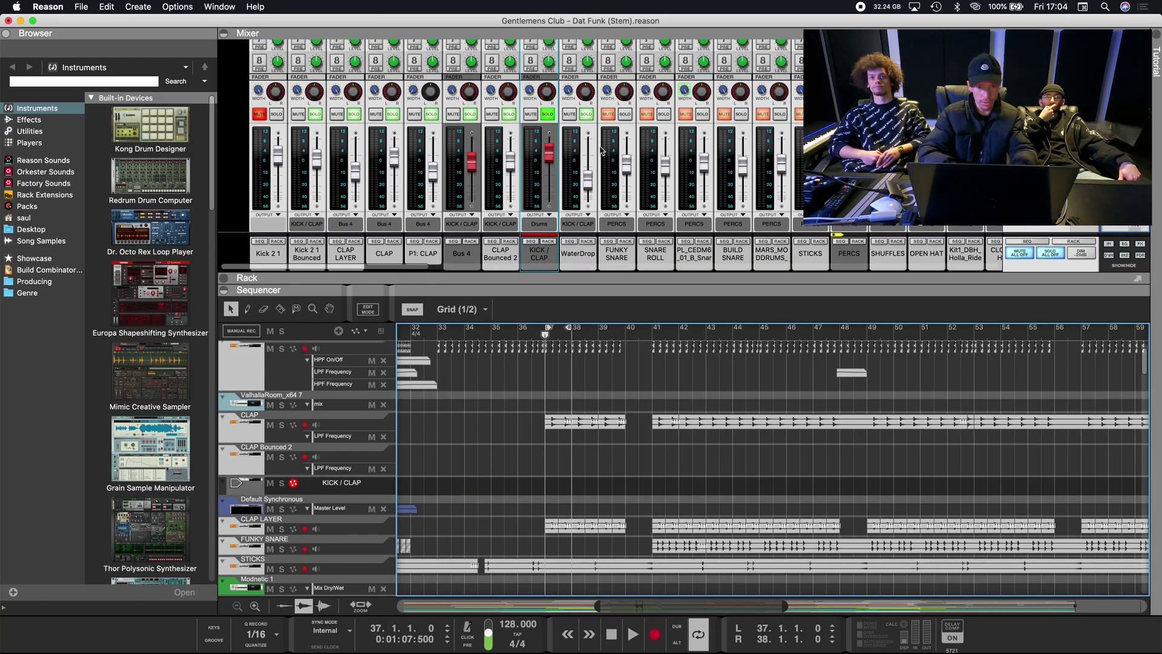
pyautogui.press('space')
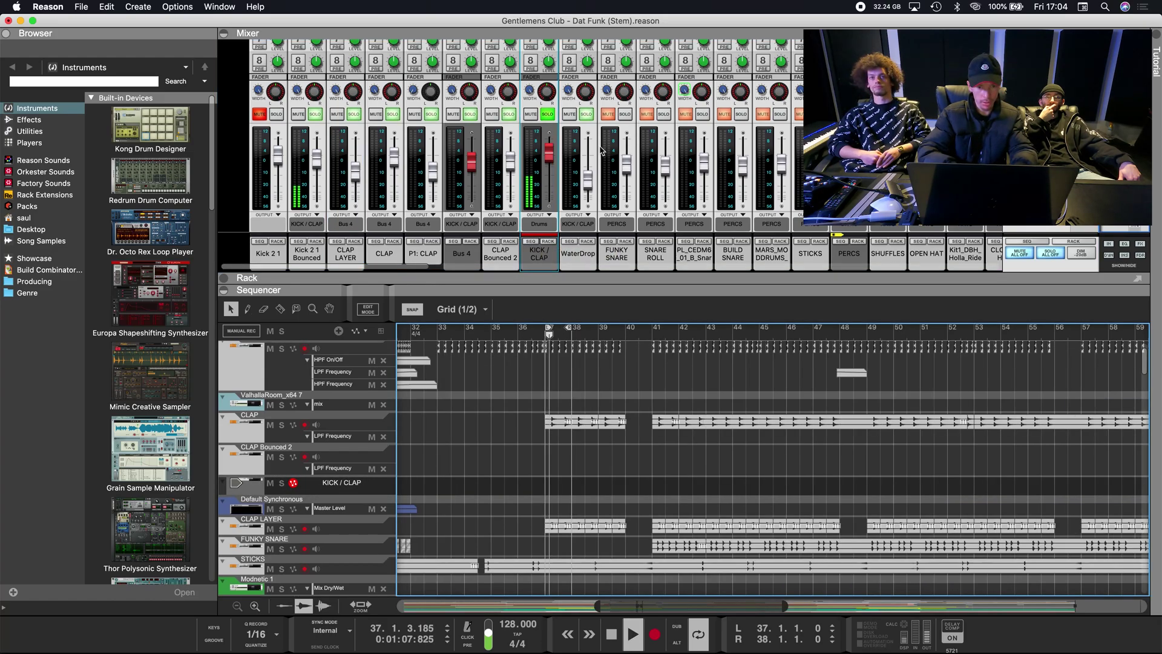
pyautogui.press('space')
# - Show the KICK / CLAP bus's insert effects in the rack and look through The Glue, EffectRack and Synchronous
pyautogui.click(548, 242)
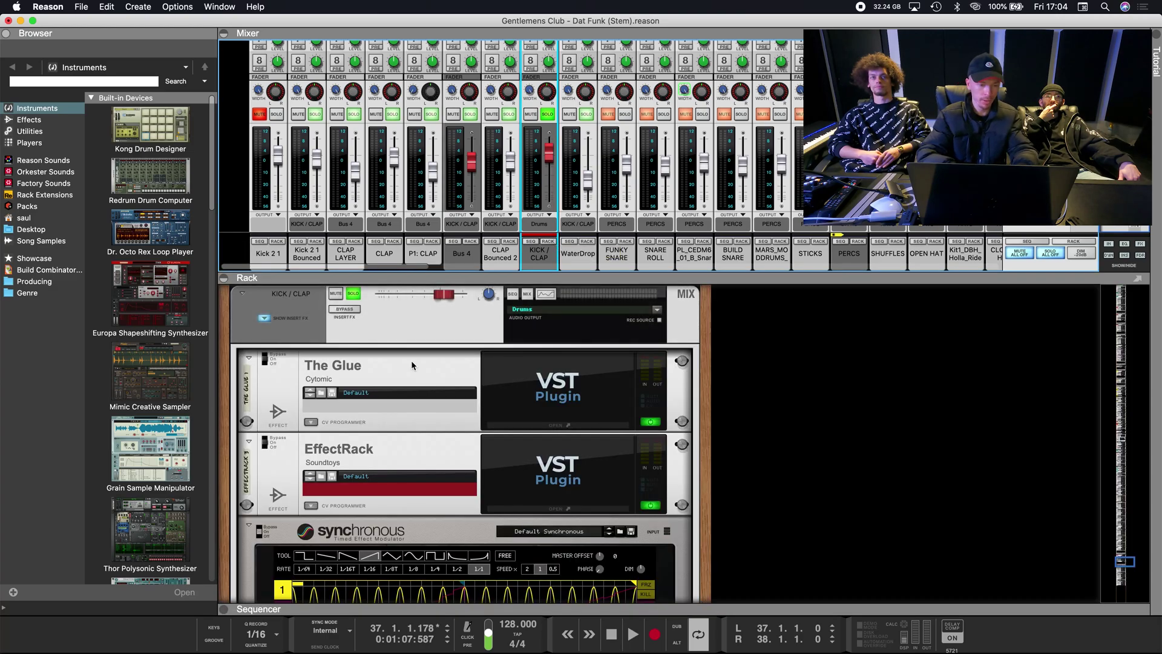
pyautogui.scroll(-3, 478, 358)
pyautogui.scroll(-7, 478, 358)
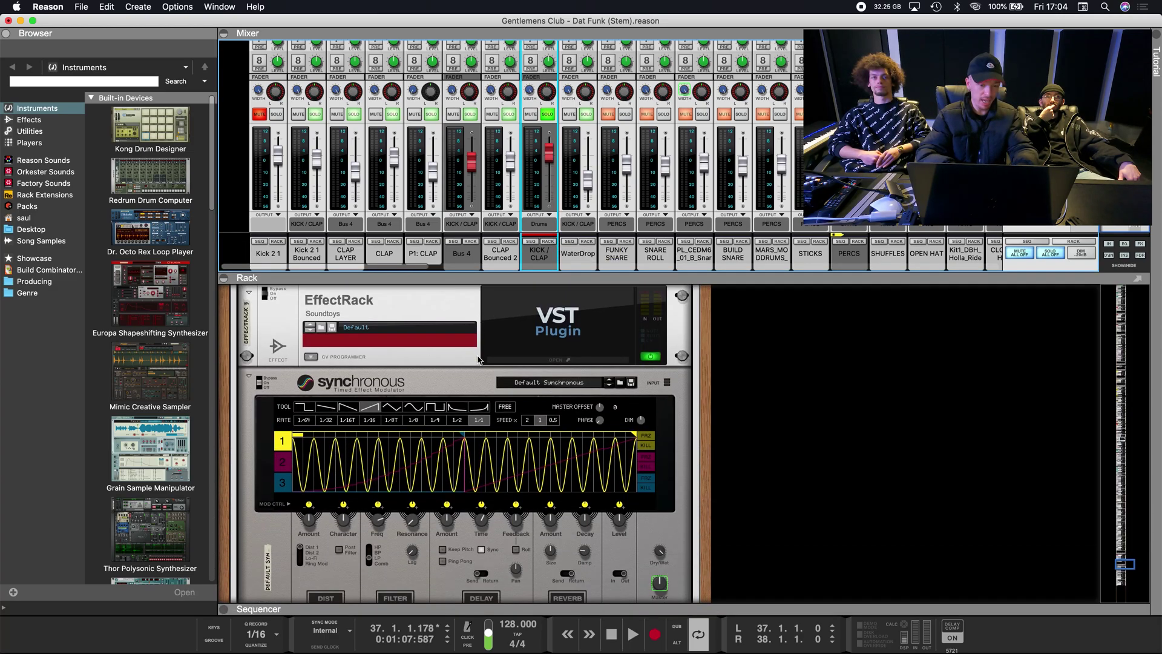
pyautogui.scroll(8, 478, 358)
pyautogui.scroll(1, 478, 359)
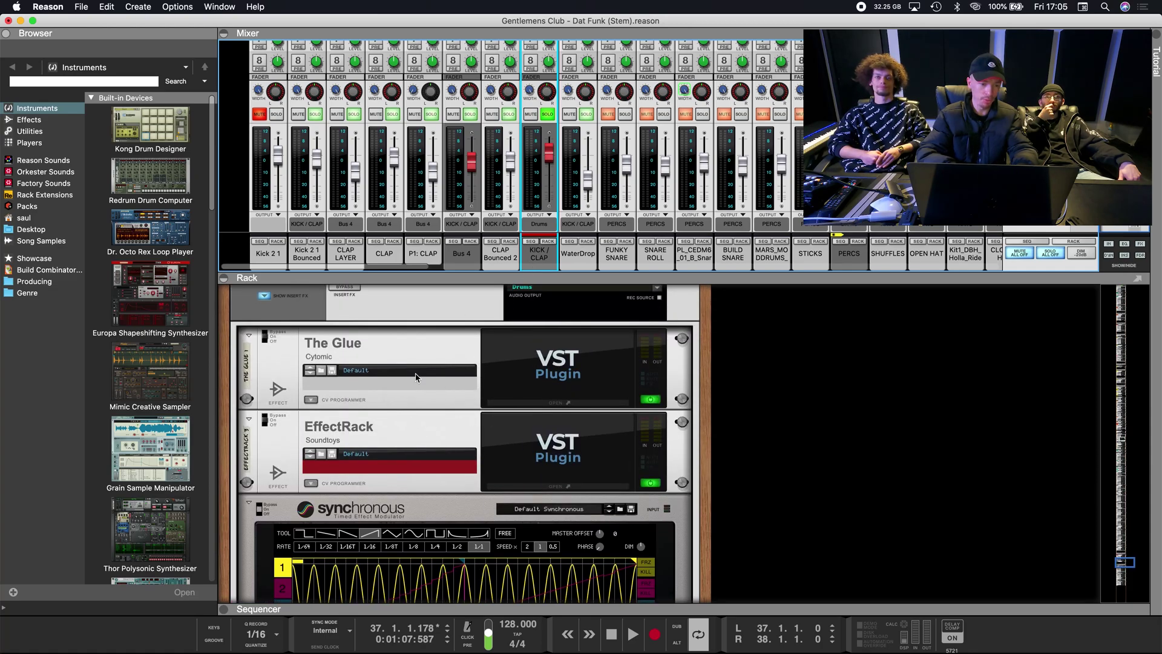
# - Open The Glue compressor, compare the playing KICK / CLAP loop with it off and on, and close its window
pyautogui.click(545, 402)
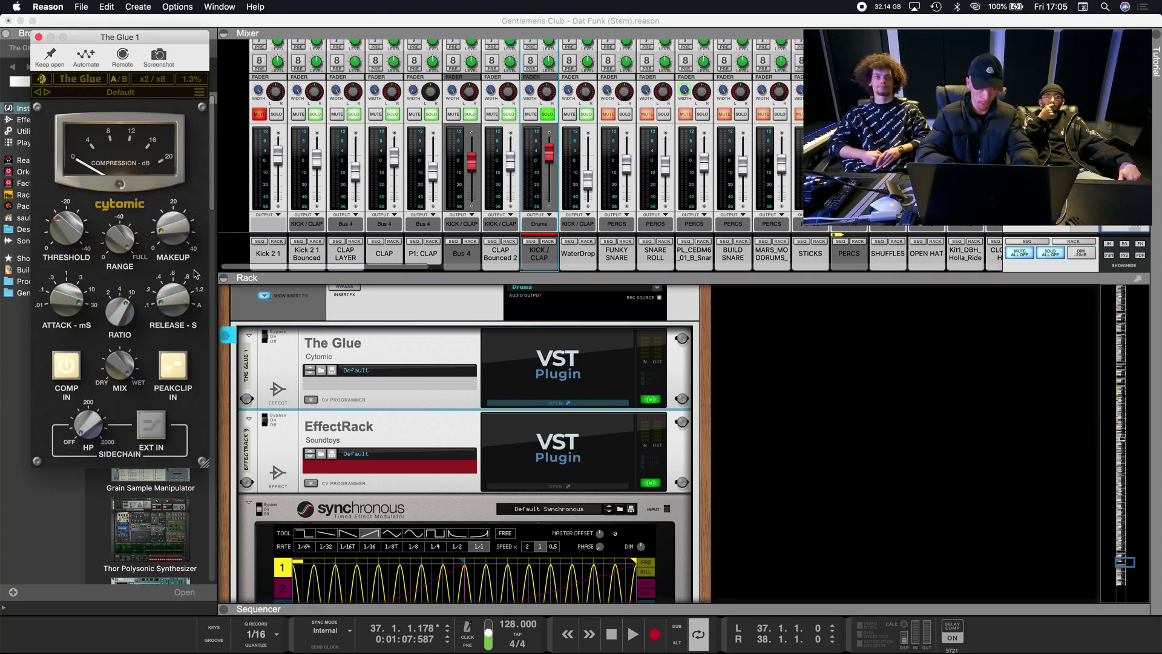
pyautogui.moveTo(200, 241)
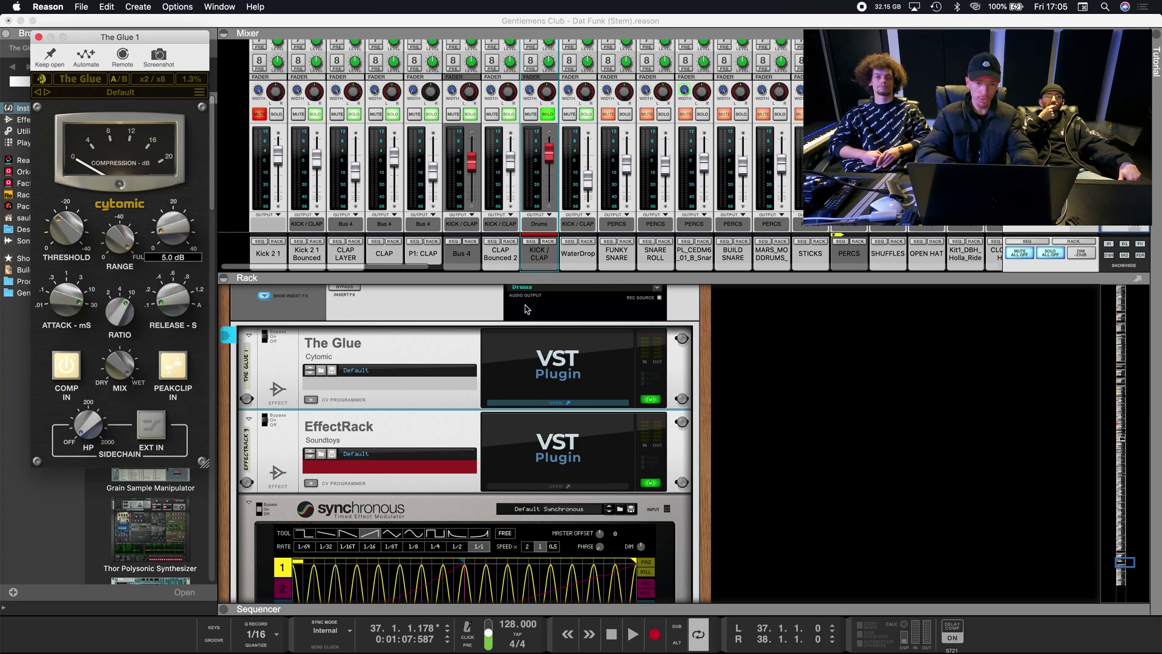
pyautogui.press('space')
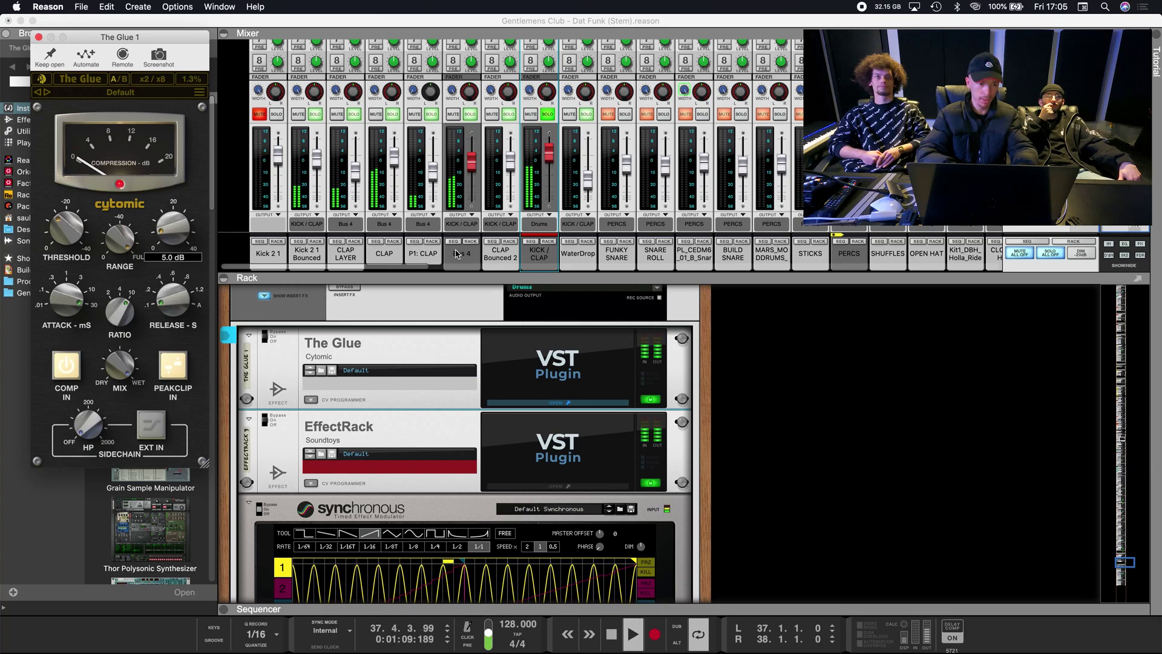
pyautogui.click(270, 339)
pyautogui.click(267, 337)
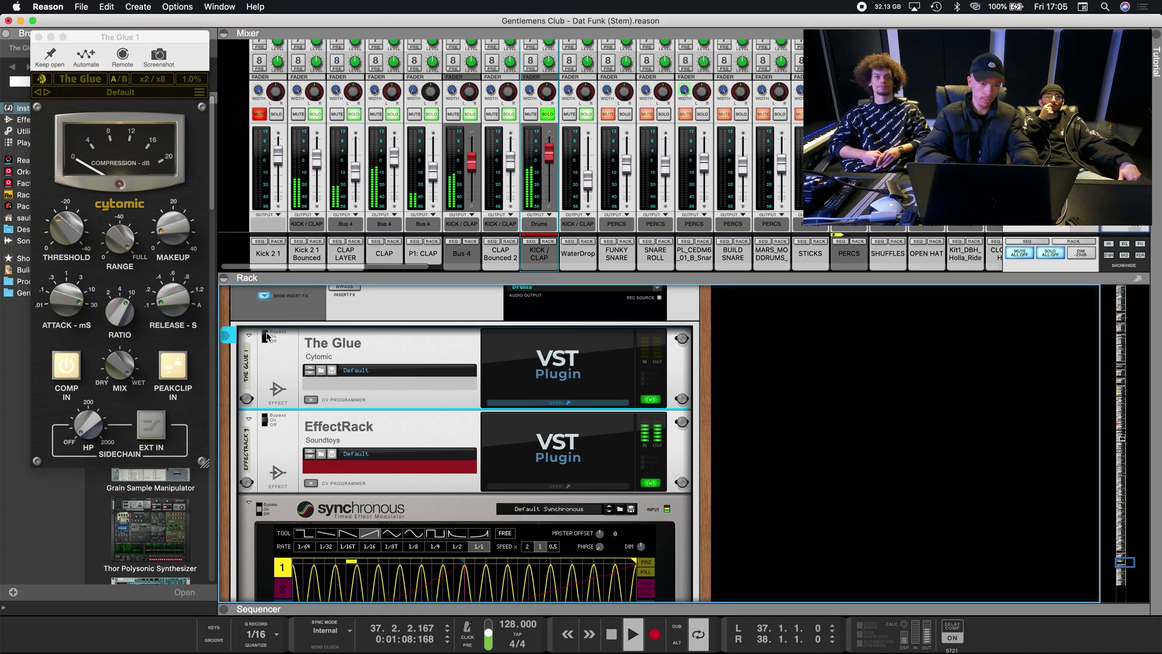
pyautogui.click(266, 337)
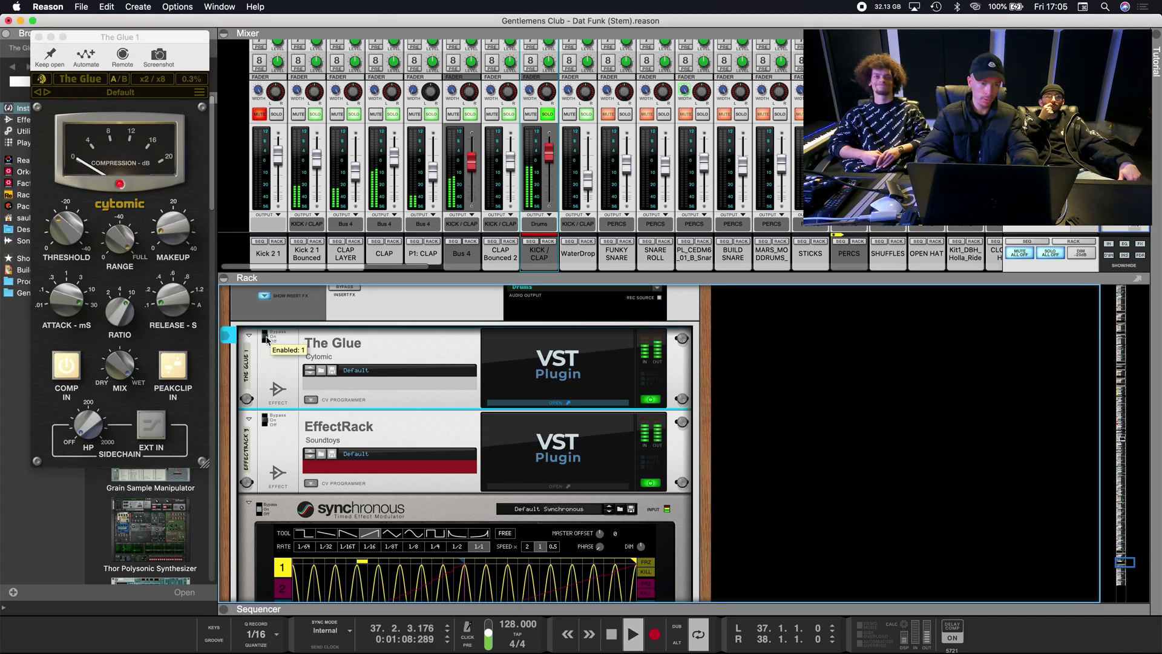
pyautogui.press('space')
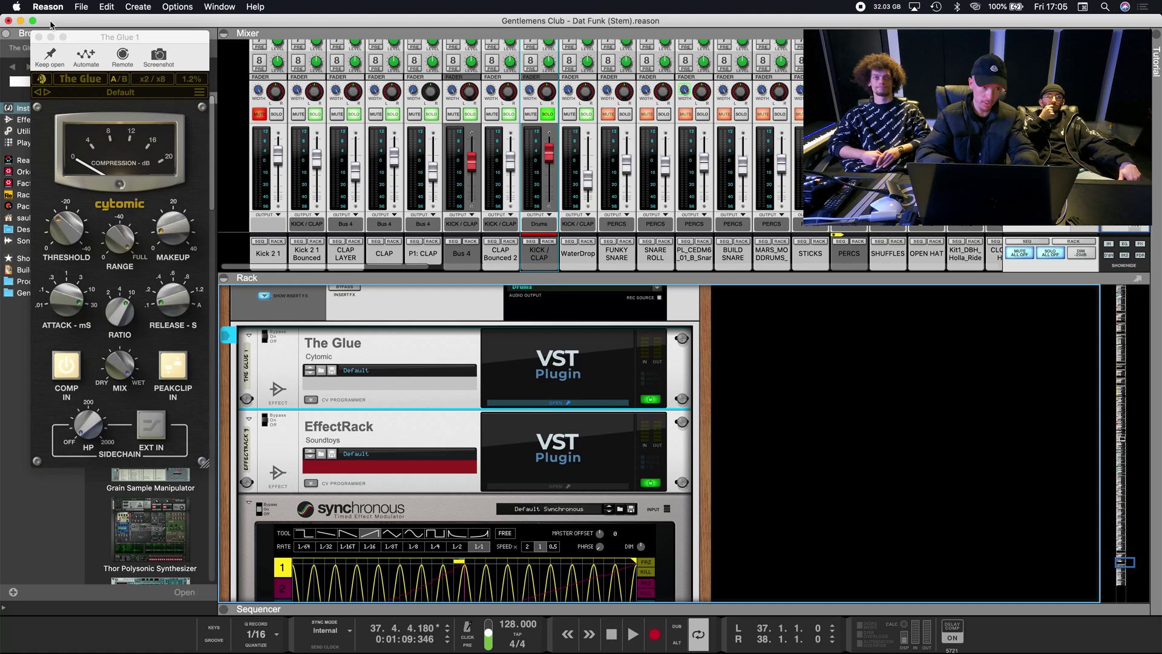
pyautogui.click(38, 37)
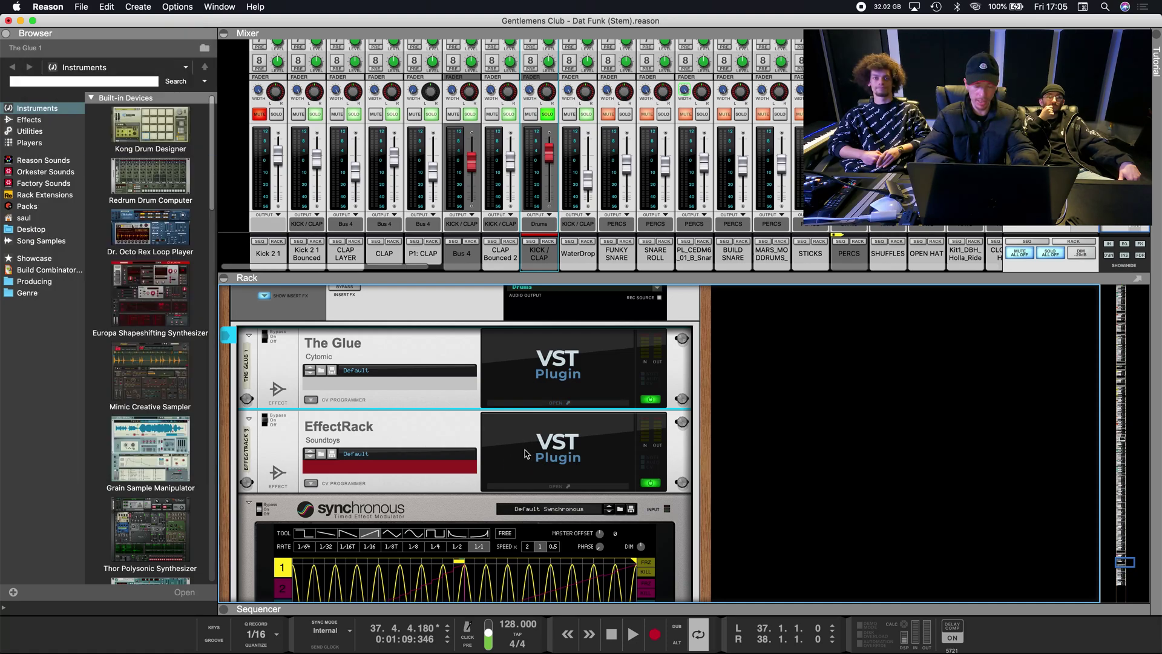
# - Open the KICK / CLAP bus's EffectRack window and move it aside so the rack devices stay visible
pyautogui.doubleClick(534, 466)
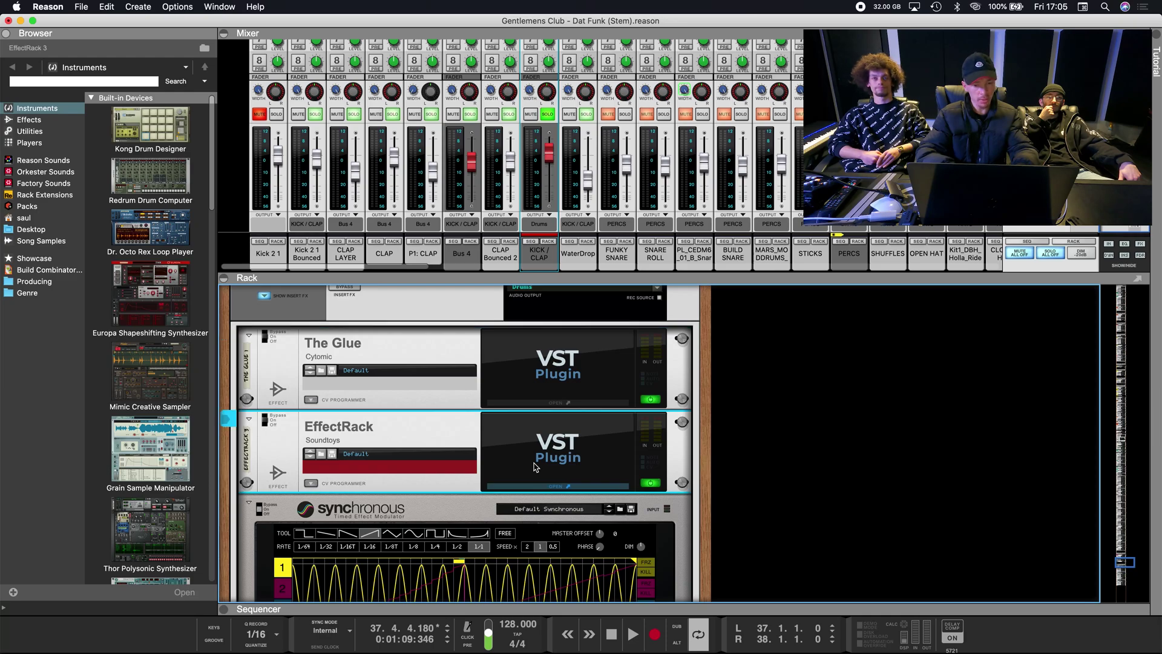
pyautogui.moveTo(449, 282); pyautogui.dragTo(809, 84)
pyautogui.scroll(3, 366, 357)
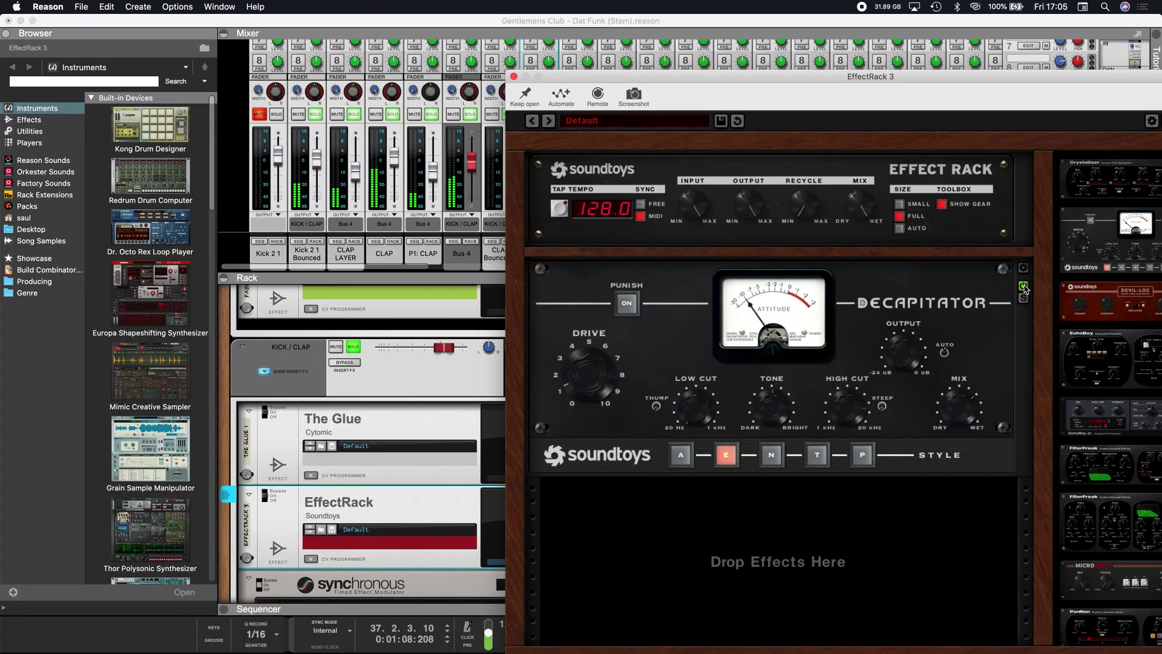
# - Close the EffectRack window and switch off all active solos in the mixer
pyautogui.click(514, 76)
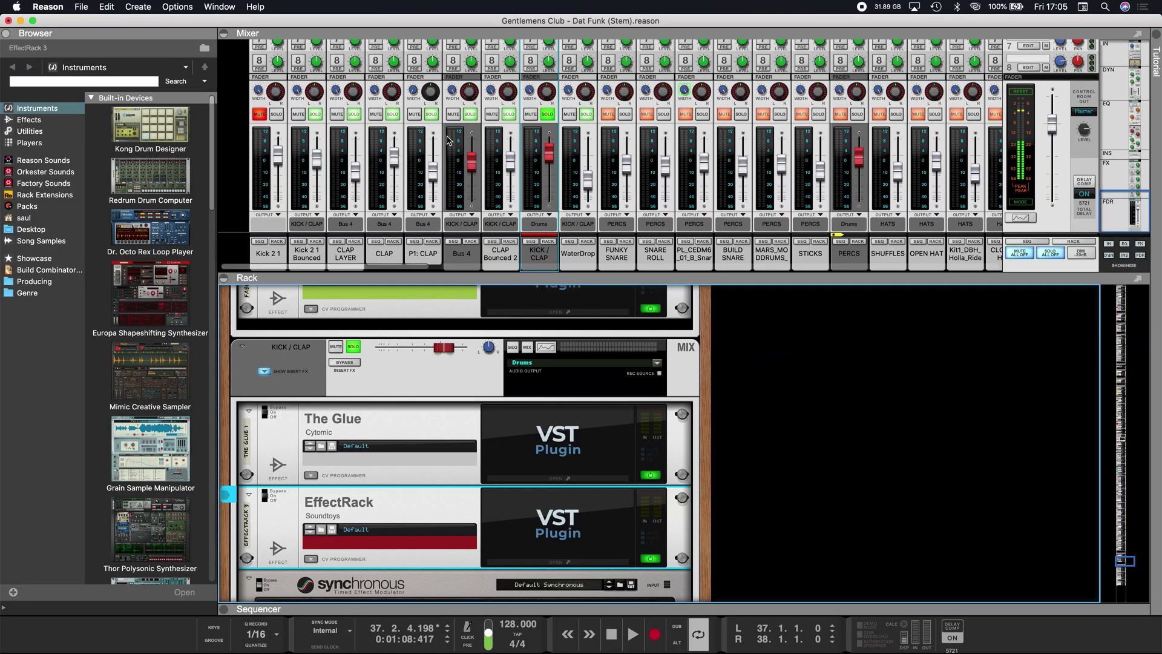
pyautogui.hscroll(3, 571, 198)
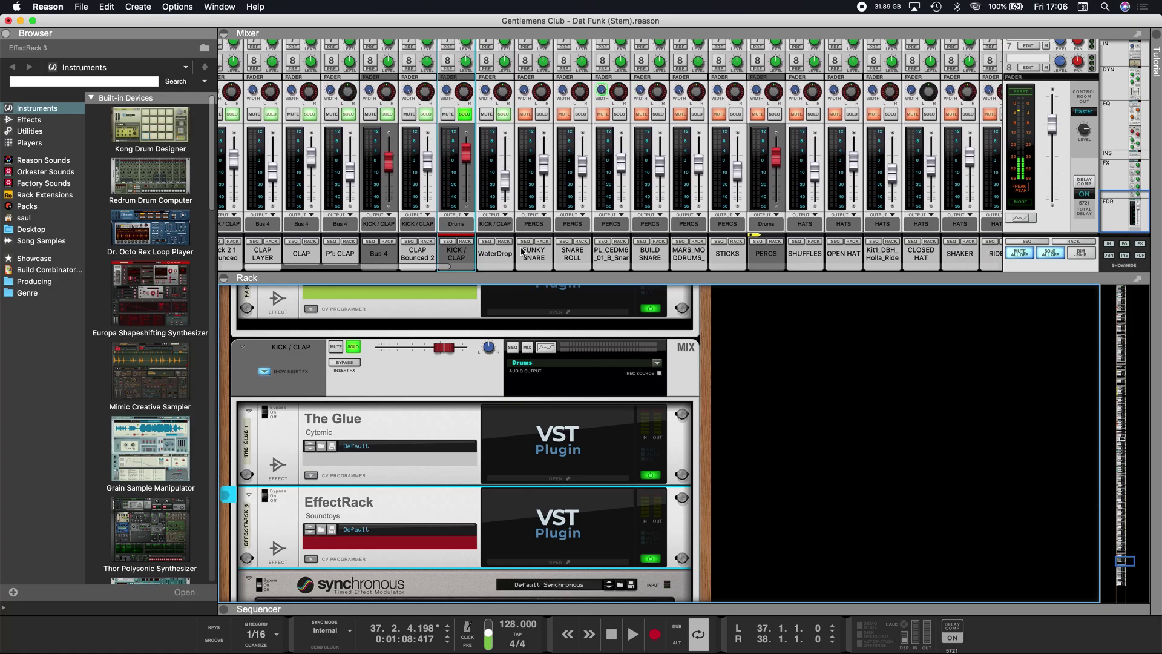
pyautogui.hscroll(1, 458, 257)
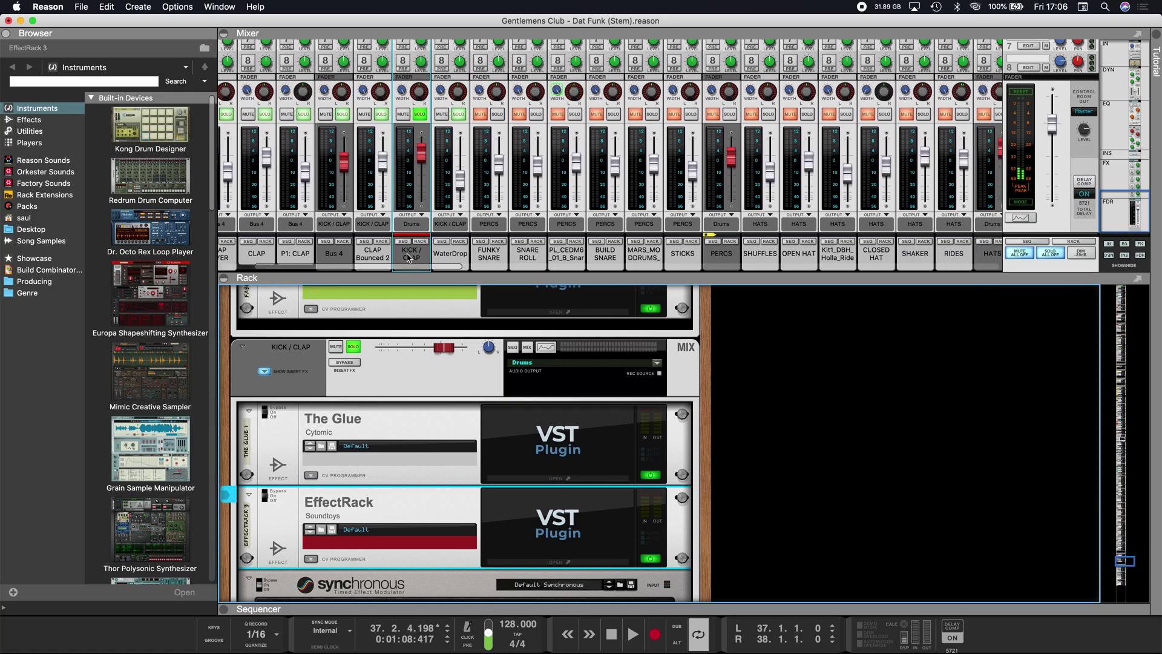
pyautogui.hscroll(8, 484, 251)
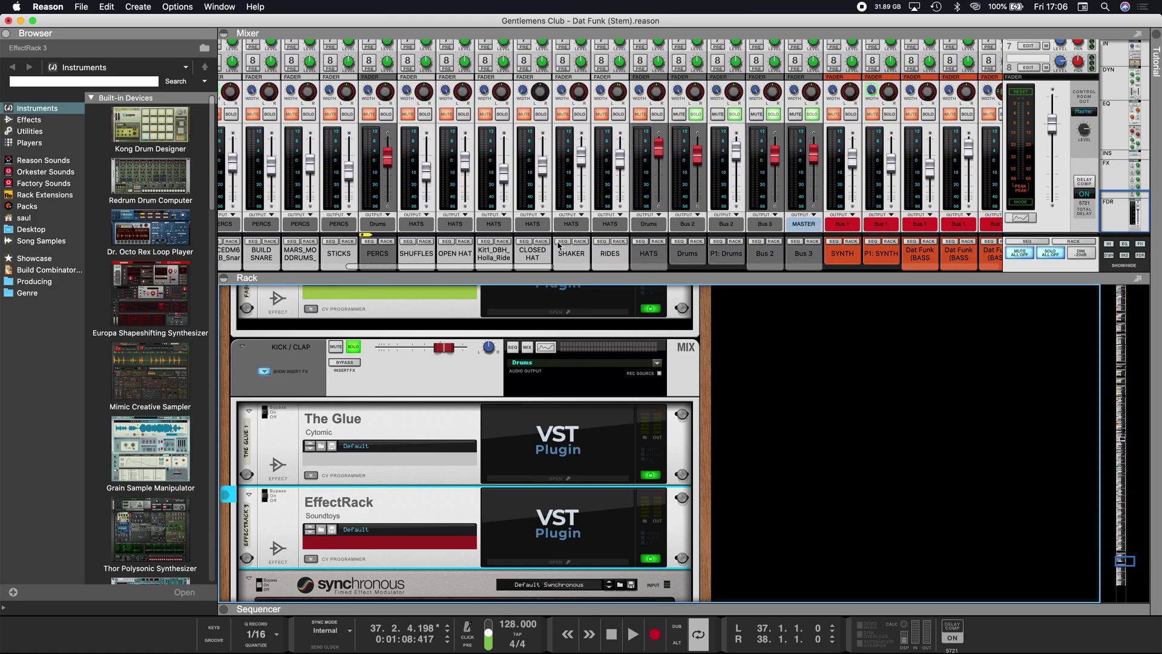
pyautogui.hscroll(-1, 682, 164)
pyautogui.click(1051, 254)
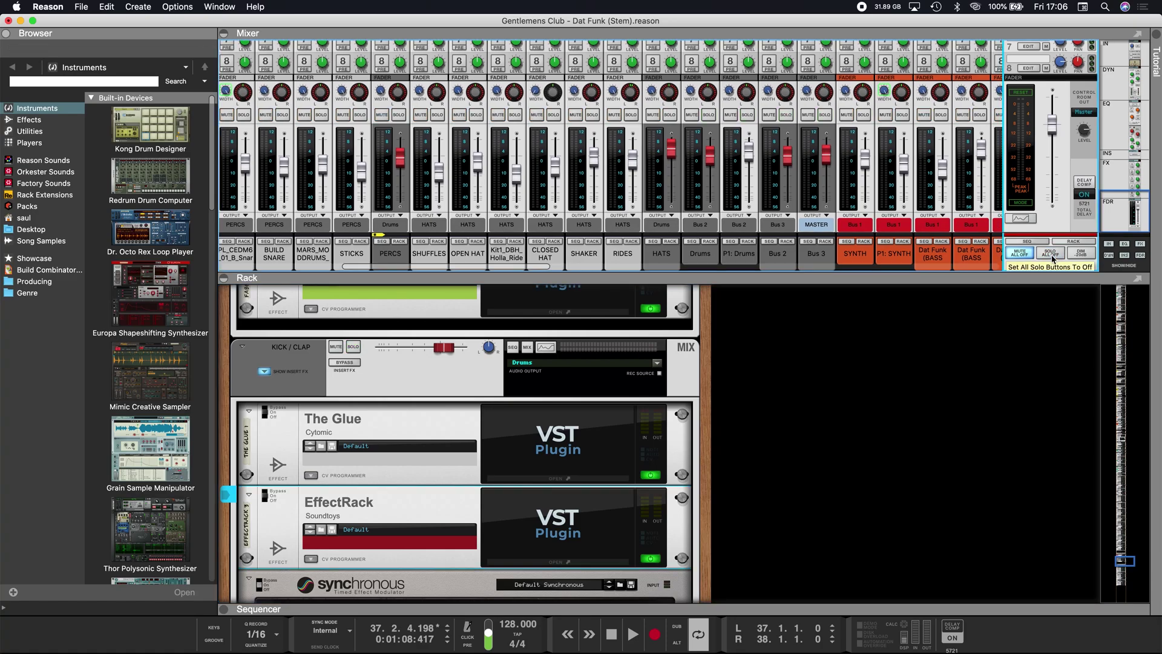
pyautogui.hscroll(1, 705, 193)
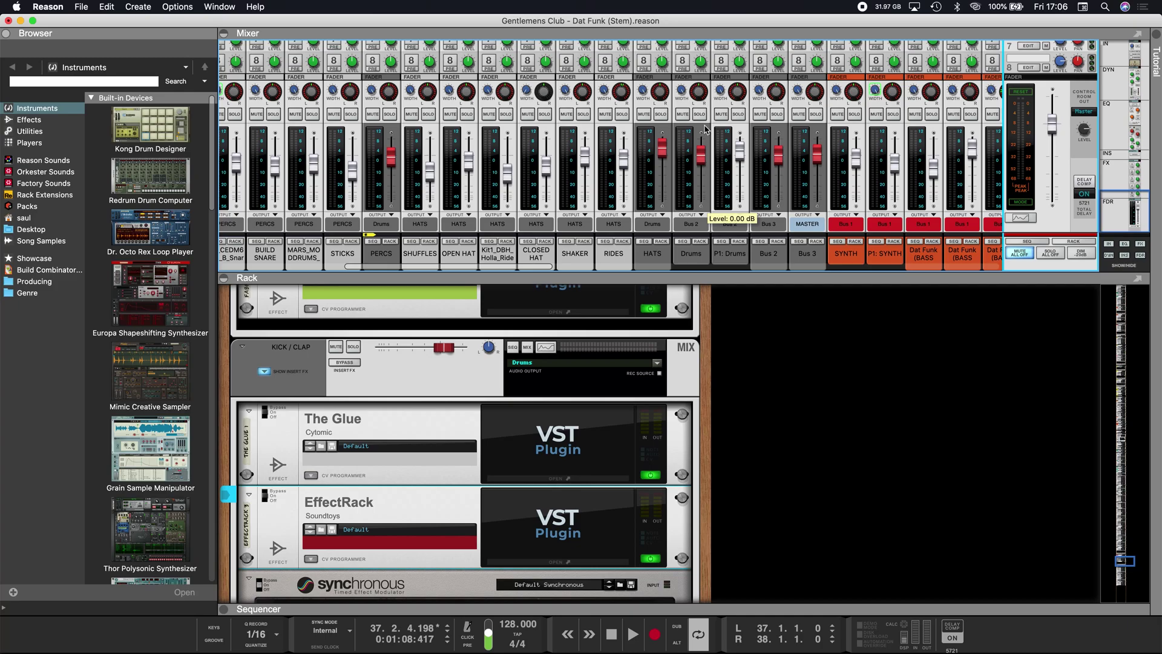
# - Solo the Drums bus, show its insert effects in the rack, and play the loop
pyautogui.click(699, 114)
pyautogui.click(682, 242)
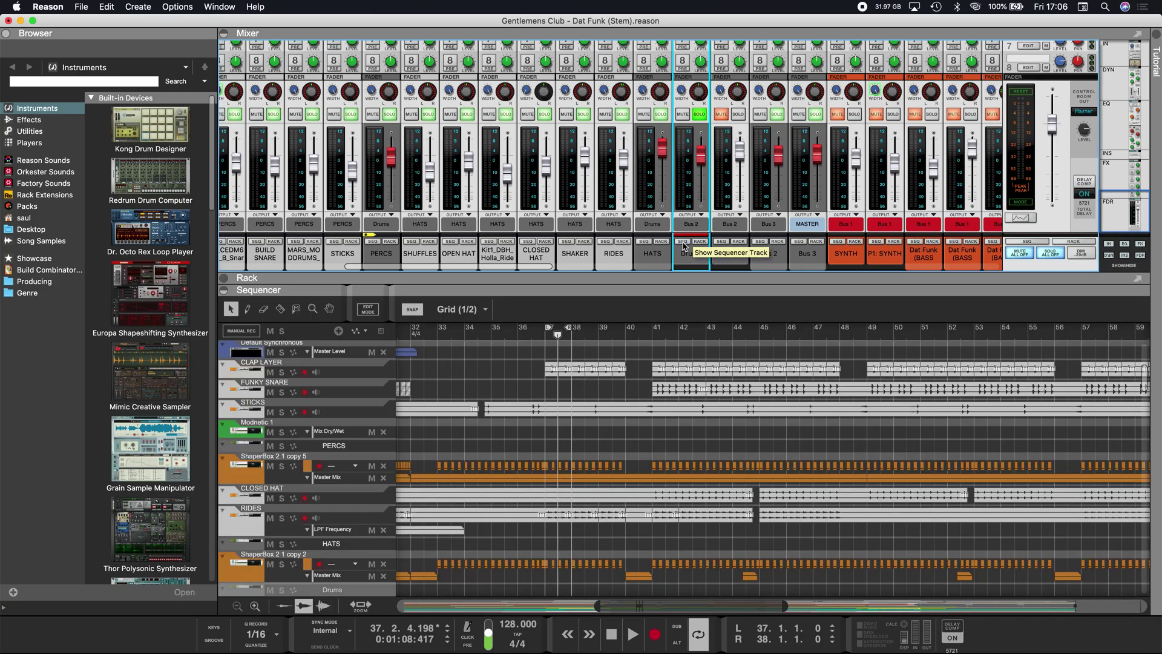
pyautogui.click(693, 242)
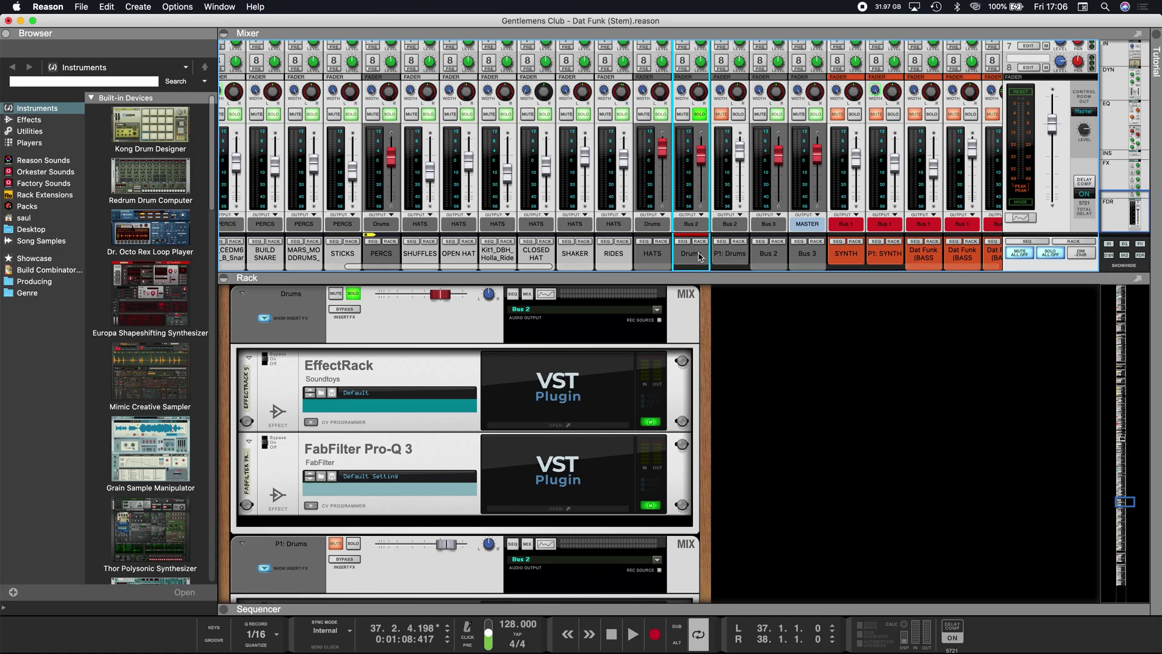
pyautogui.hscroll(-3, 684, 147)
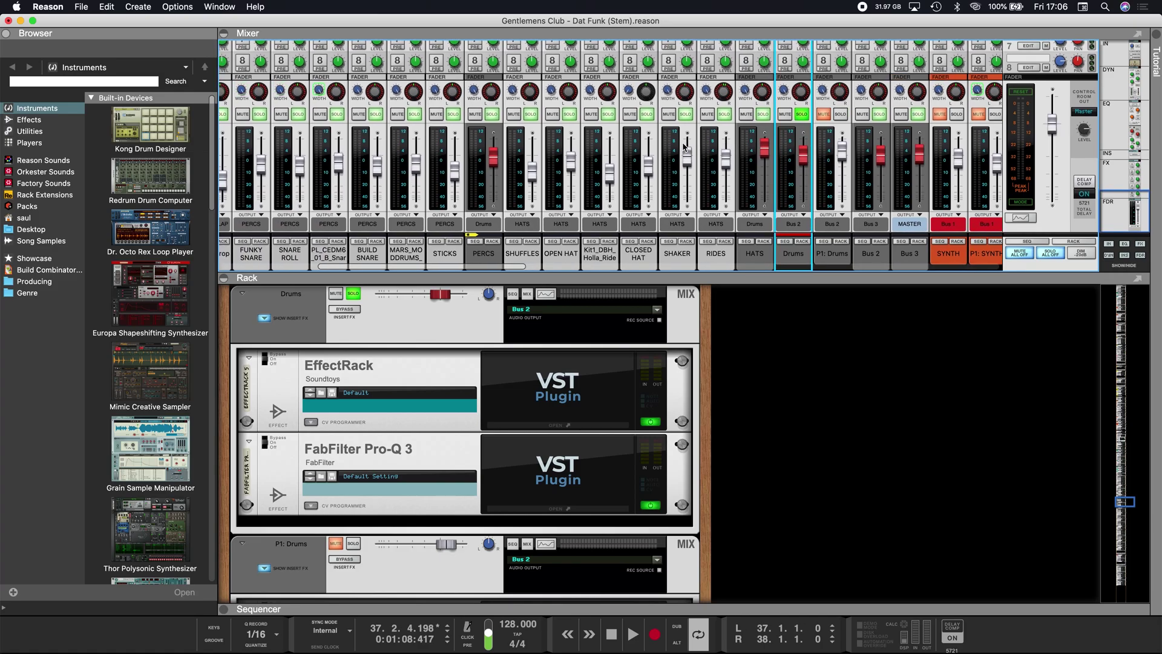
pyautogui.press('space')
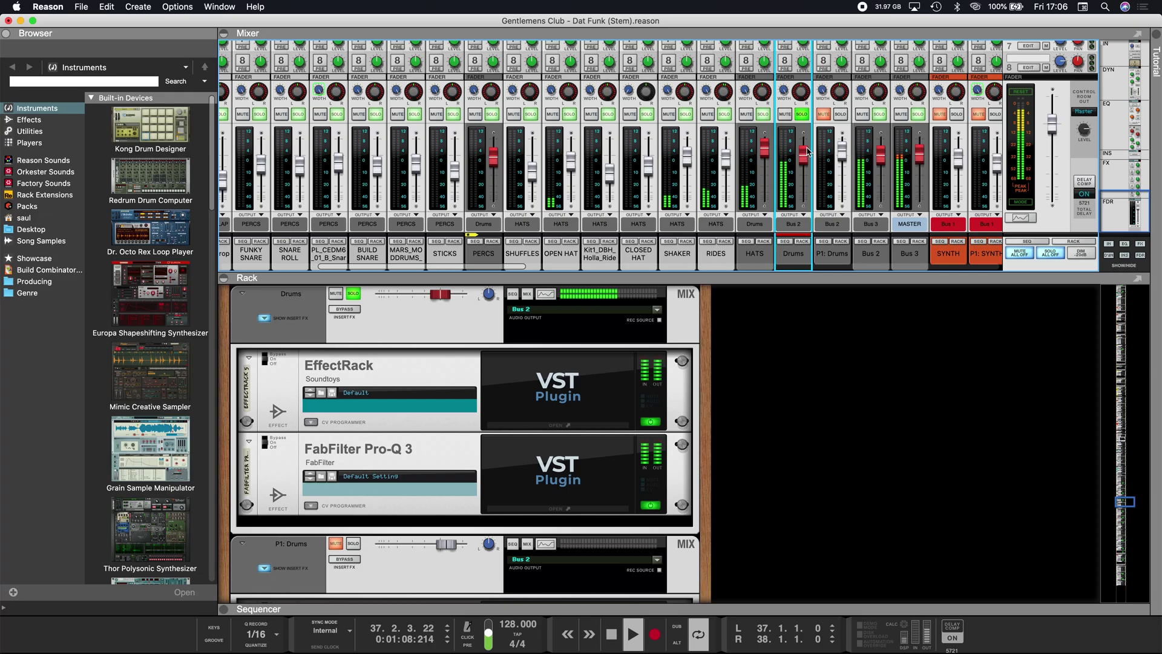
# - Solo the parallel channel P1: Drums in place of the Drums bus and extend the loop to bar 39
pyautogui.click(802, 115)
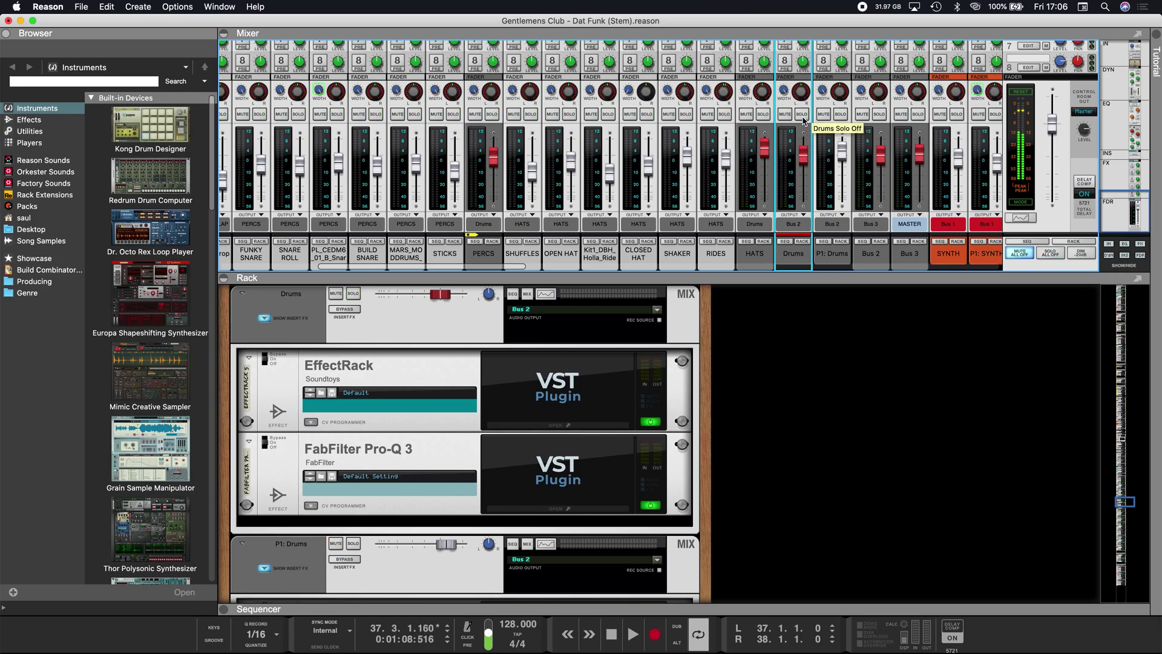
pyautogui.click(841, 114)
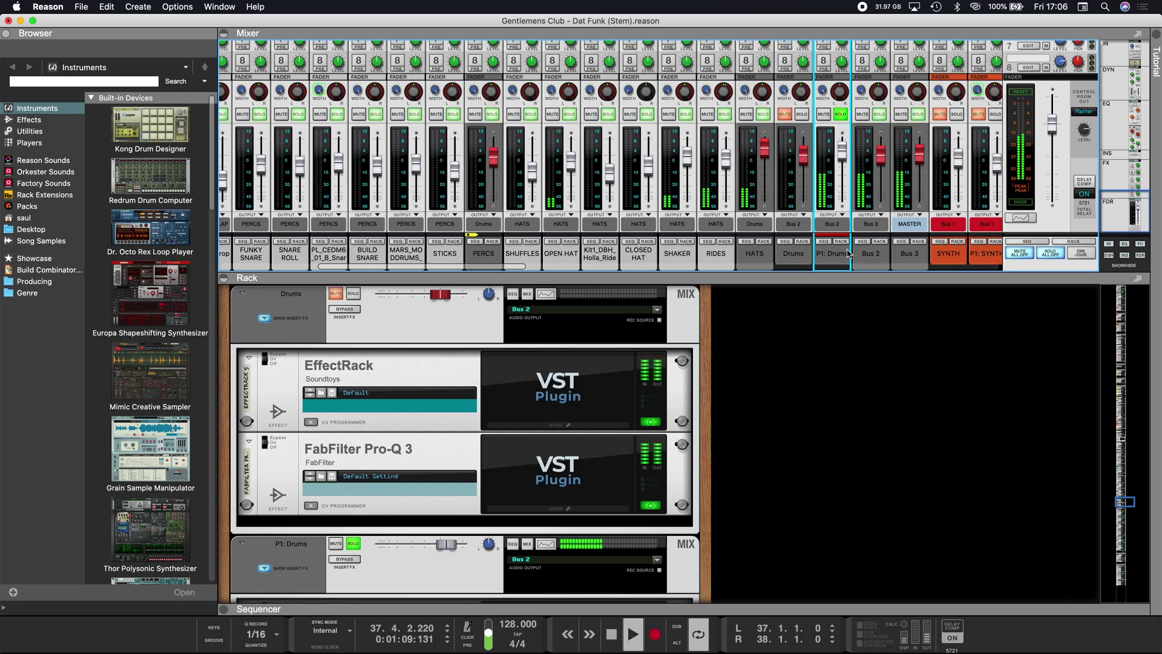
pyautogui.moveTo(693, 608); pyautogui.dragTo(693, 398)
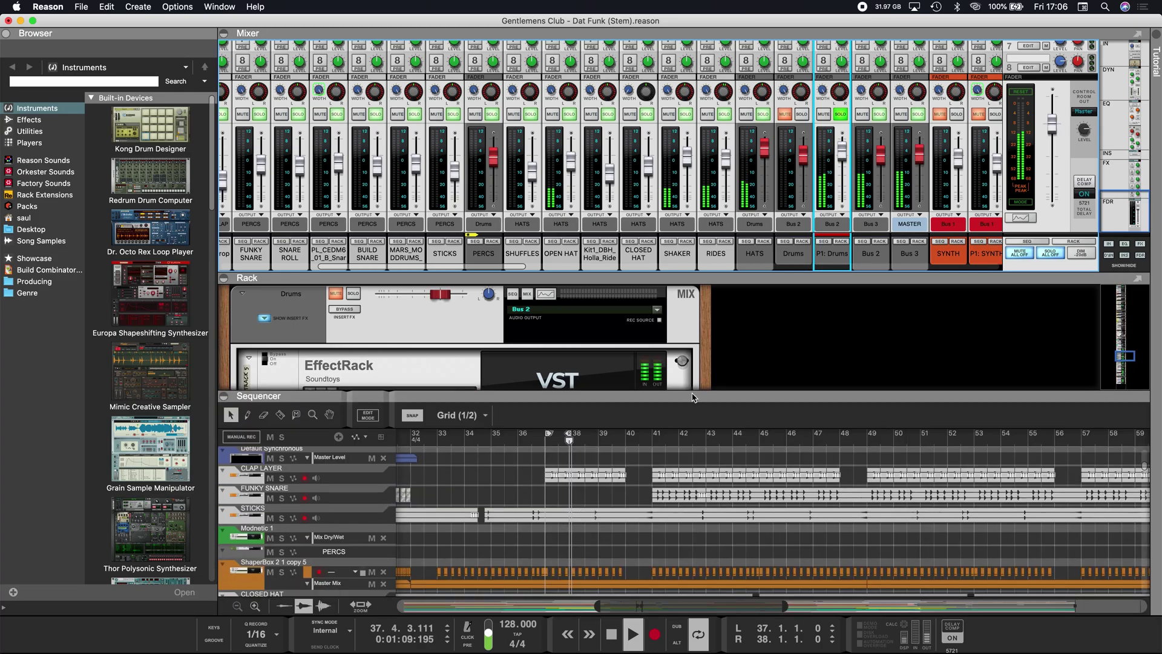
pyautogui.click(692, 398)
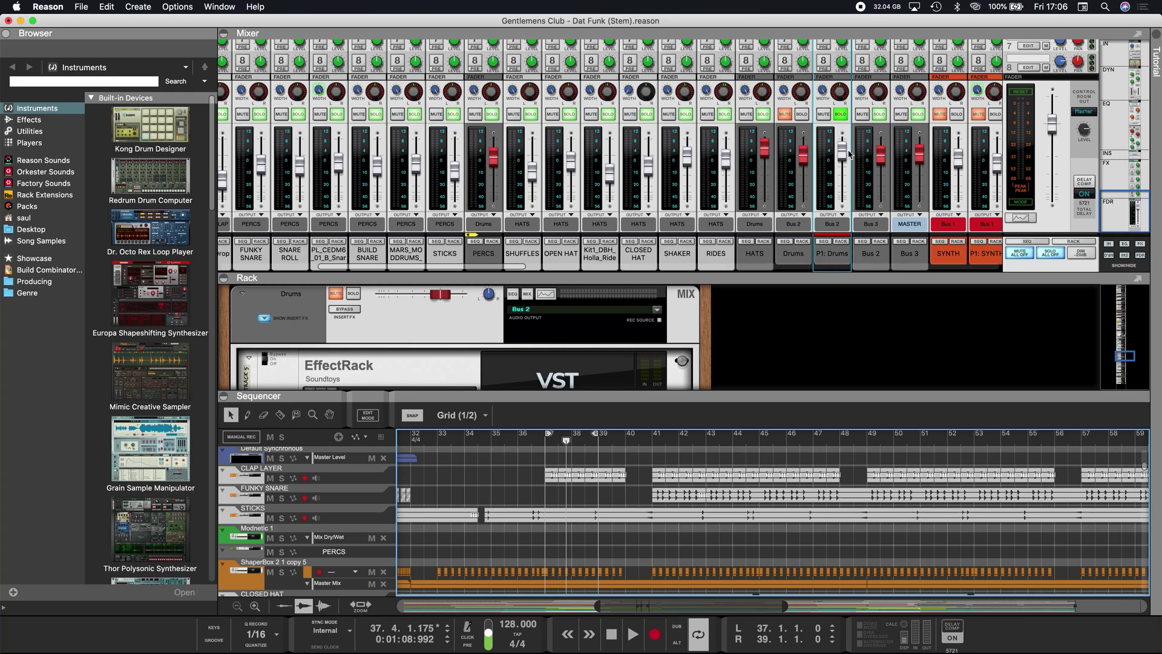
# - Show the P1: Drums insert effects in an enlarged rack area and look up the channel's Create Parallel Channel command
pyautogui.click(841, 240)
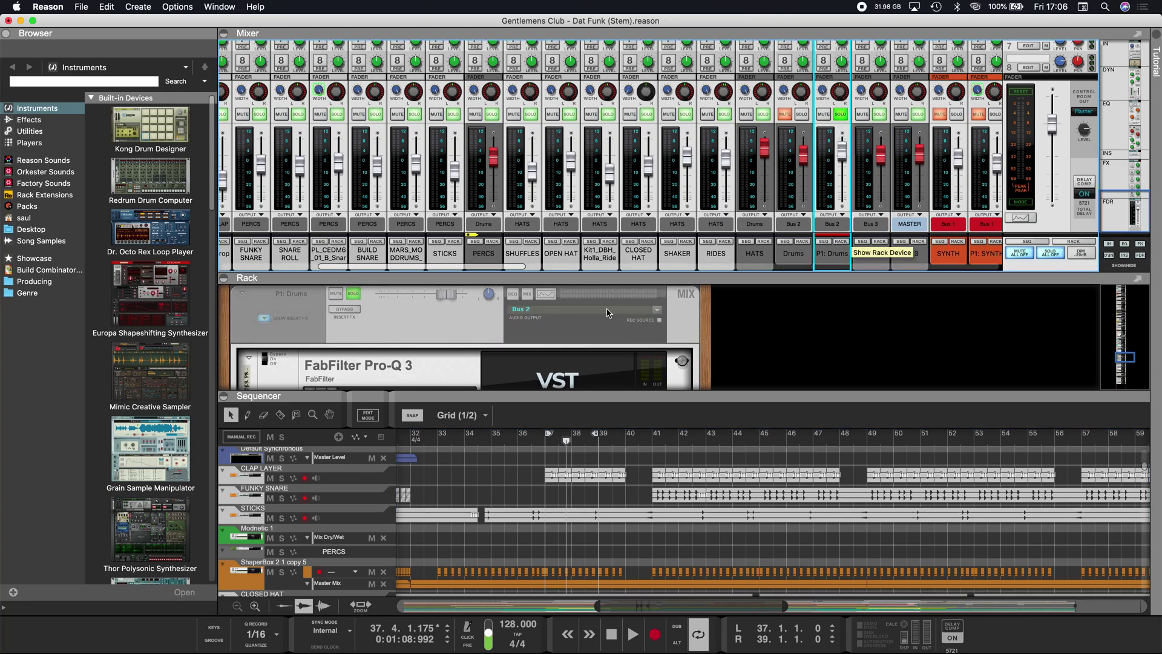
pyautogui.moveTo(463, 392); pyautogui.dragTo(448, 531)
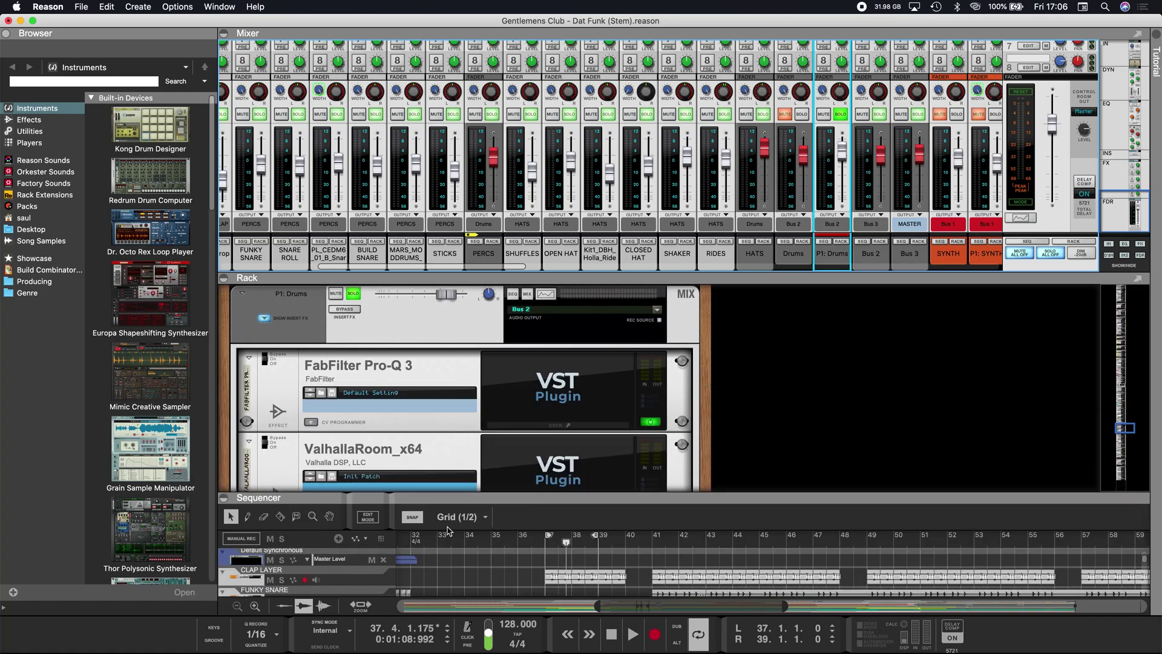
pyautogui.rightClick(834, 257)
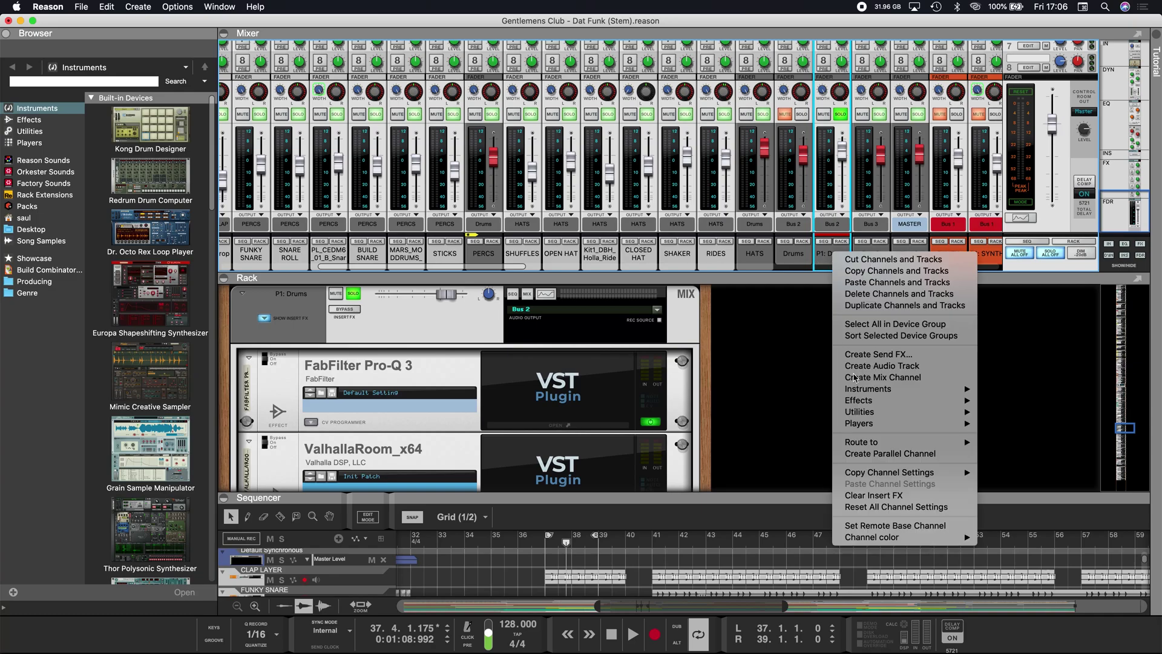
pyautogui.click(871, 460)
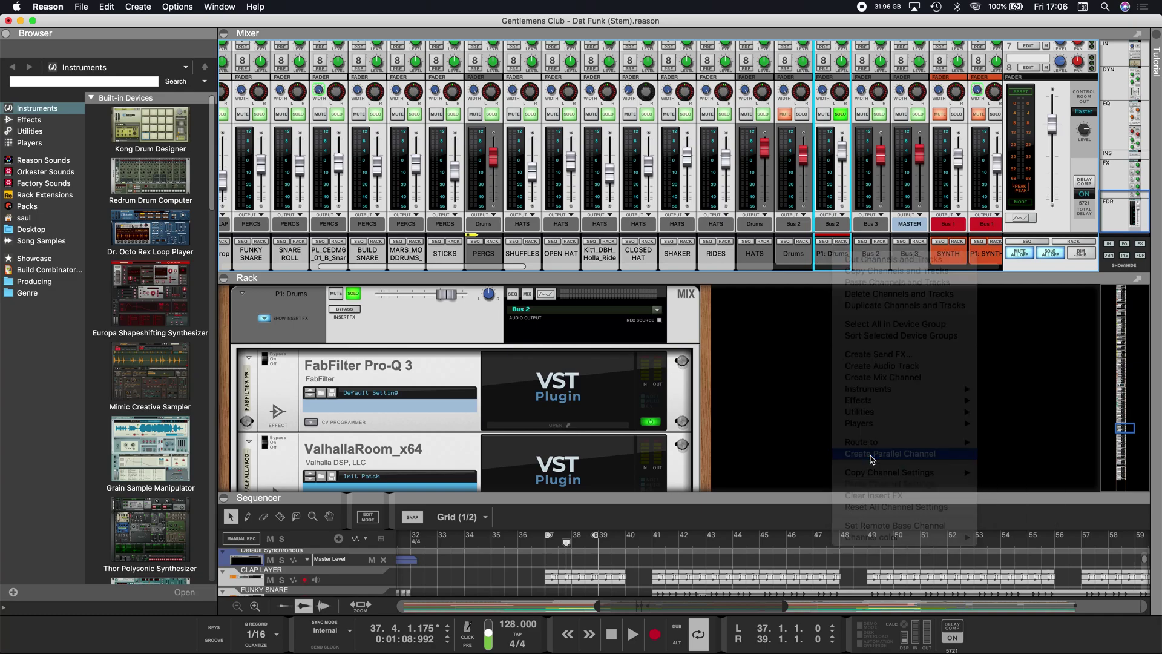
# - Inspect the filter curves of the two FabFilter Pro-Q 3 equalizers around ValhallaRoom on P1: Drums, closing each window
pyautogui.click(244, 296)
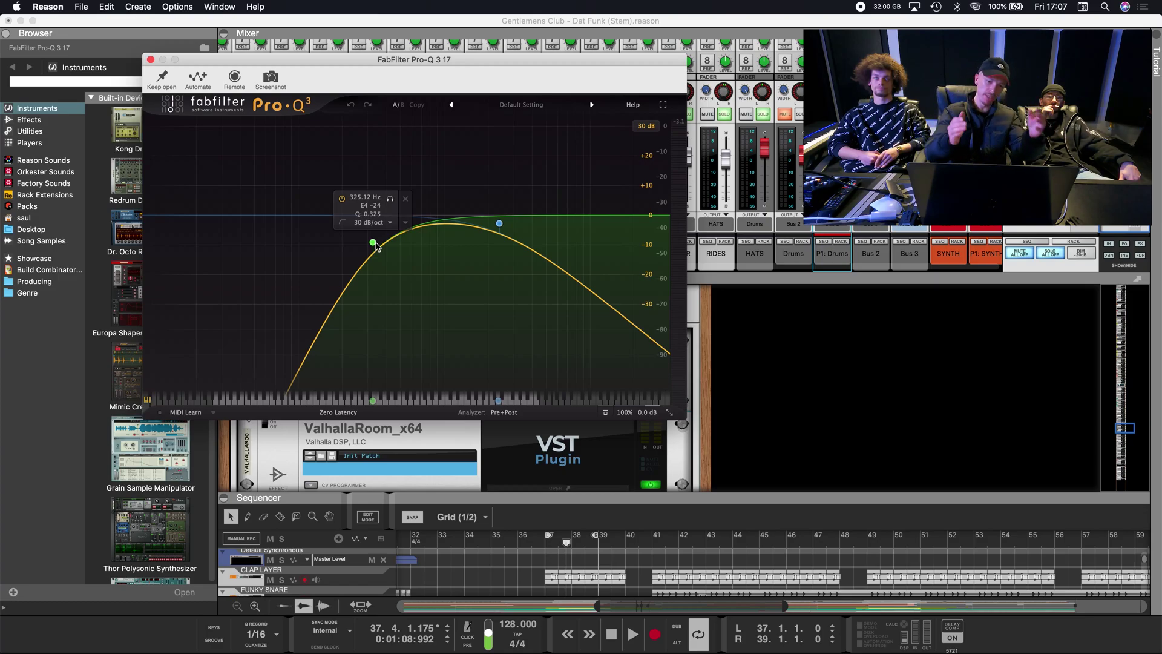
pyautogui.click(150, 59)
pyautogui.scroll(-5, 467, 363)
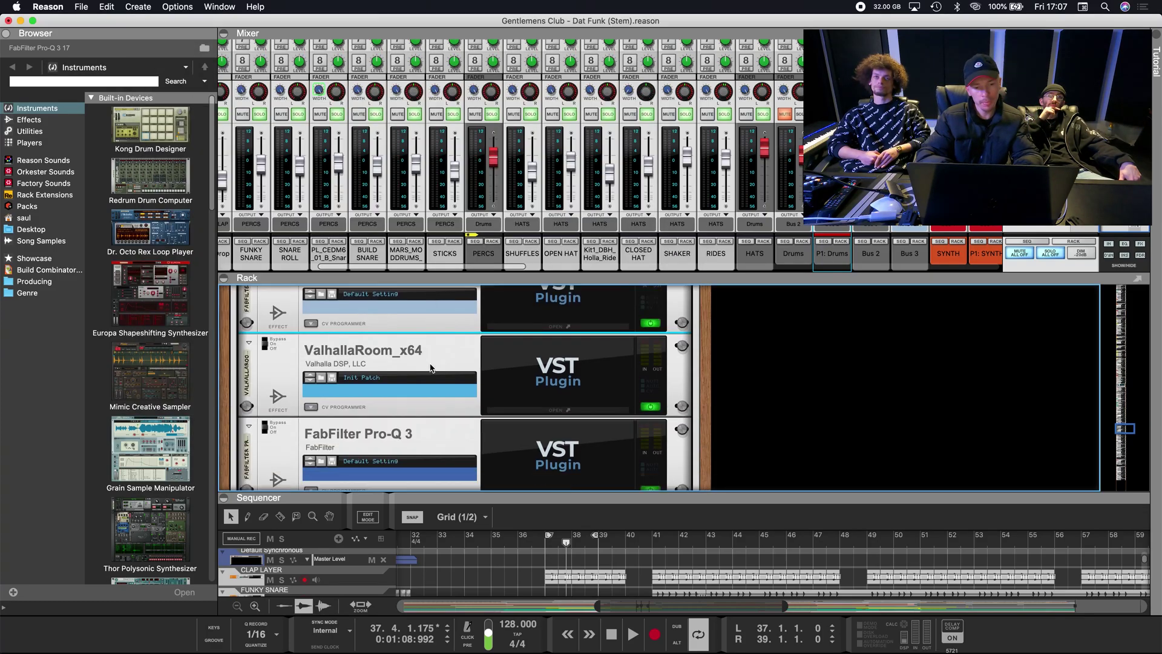
pyautogui.doubleClick(468, 363)
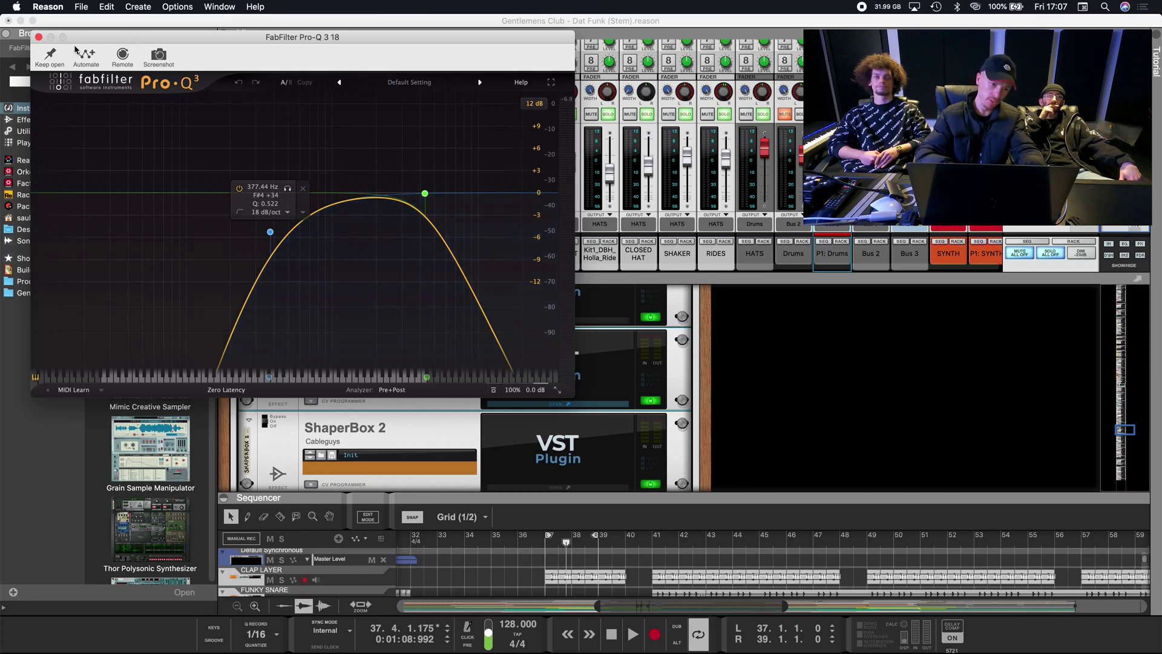
pyautogui.click(39, 38)
# - Open the ShaperBox 2 on P1: Drums, play the loop from bar 37, and move its window clear of the rack's bypass switches
pyautogui.scroll(-3, 463, 369)
pyautogui.click(531, 373)
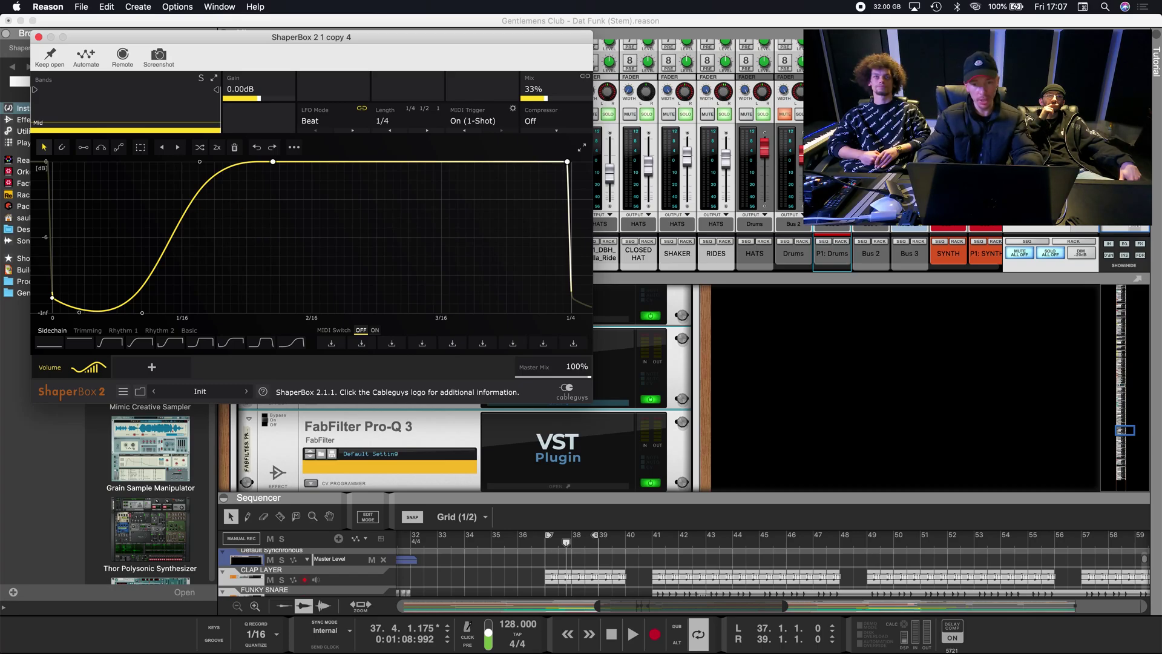
pyautogui.click(711, 545)
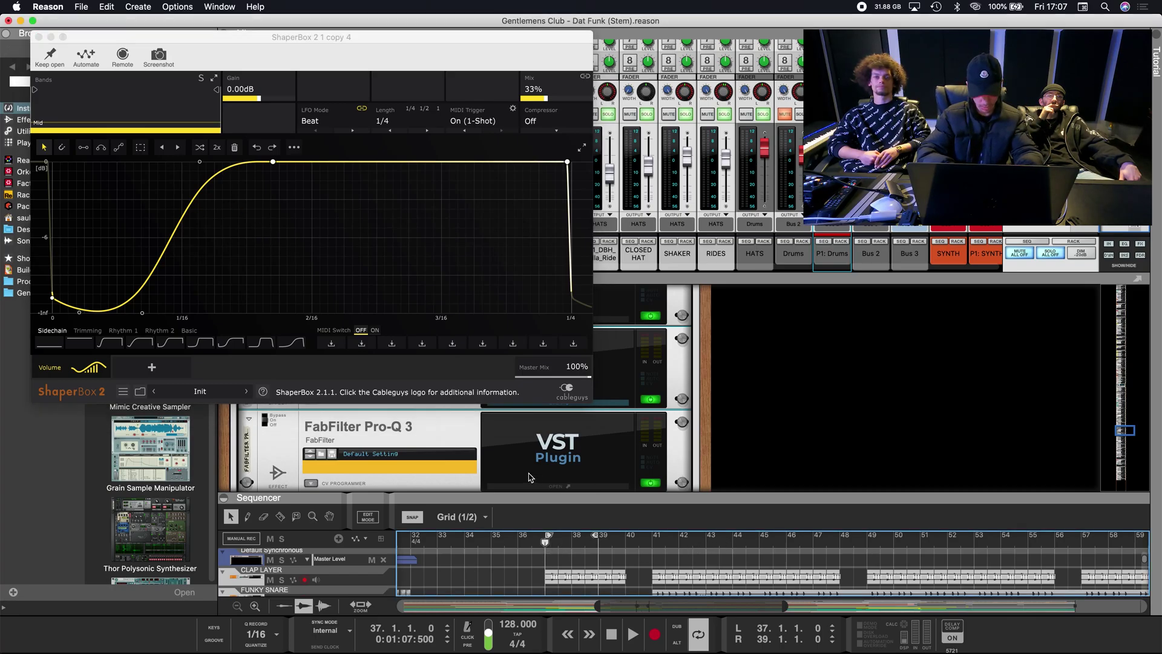
pyautogui.press('space')
pyautogui.moveTo(326, 37); pyautogui.dragTo(720, 29)
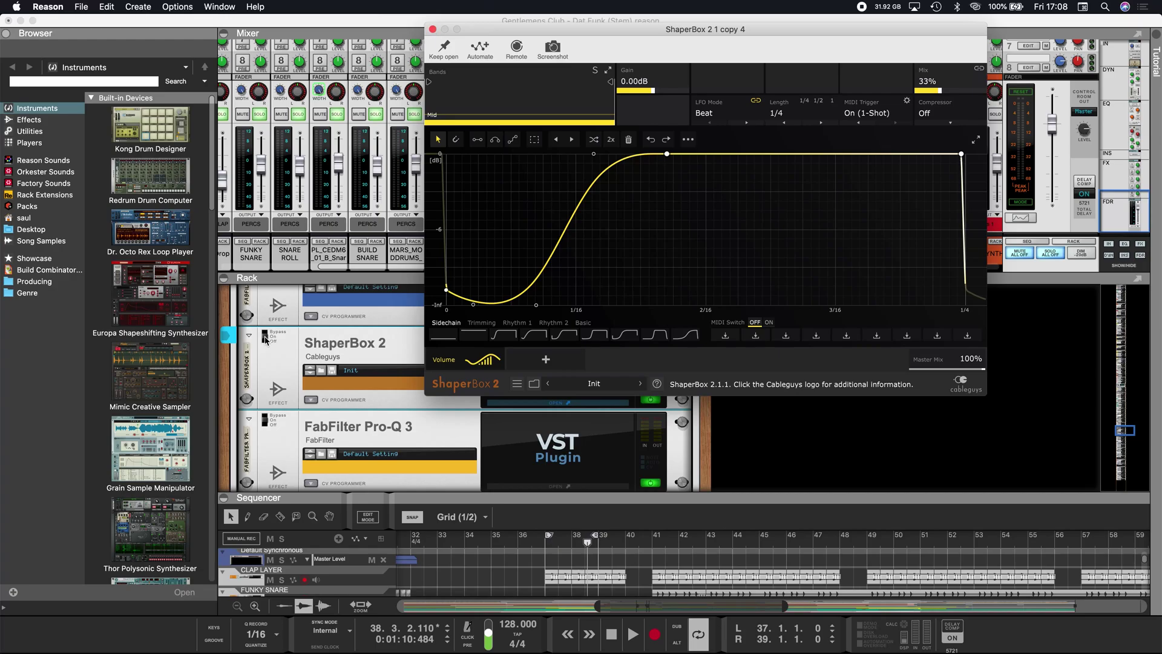
# - Compare the playing P1: Drums loop with ShaperBox 2 bypassed and enabled, leaving it on and stopping playback
pyautogui.press('space')
pyautogui.click(265, 337)
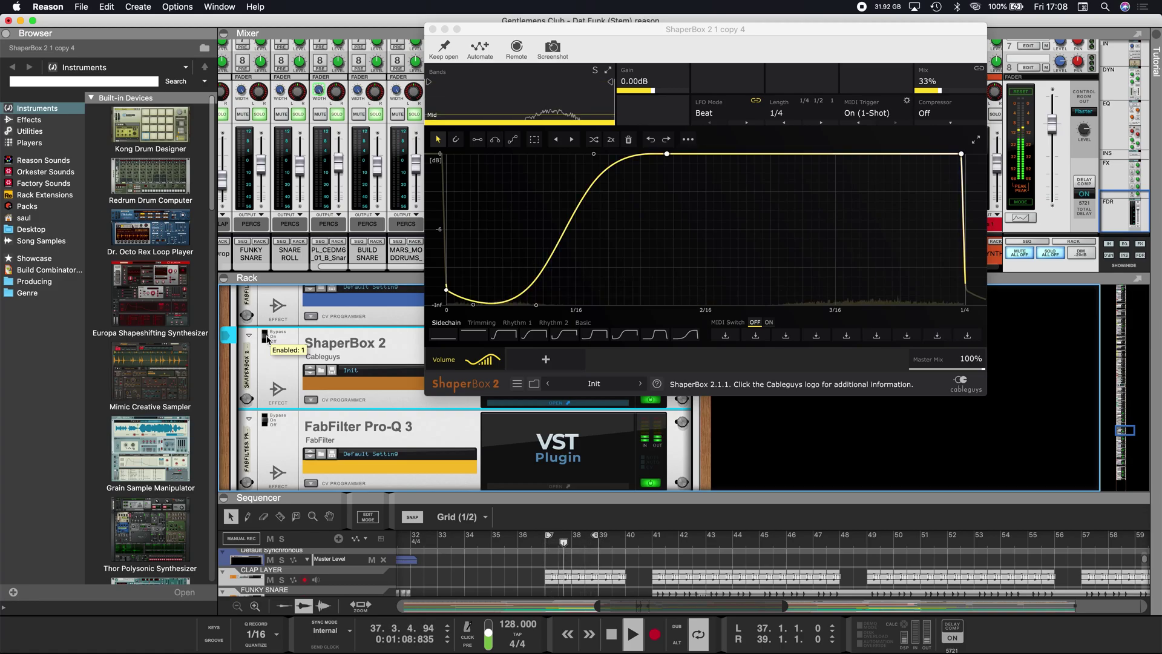
pyautogui.click(266, 336)
pyautogui.press('space')
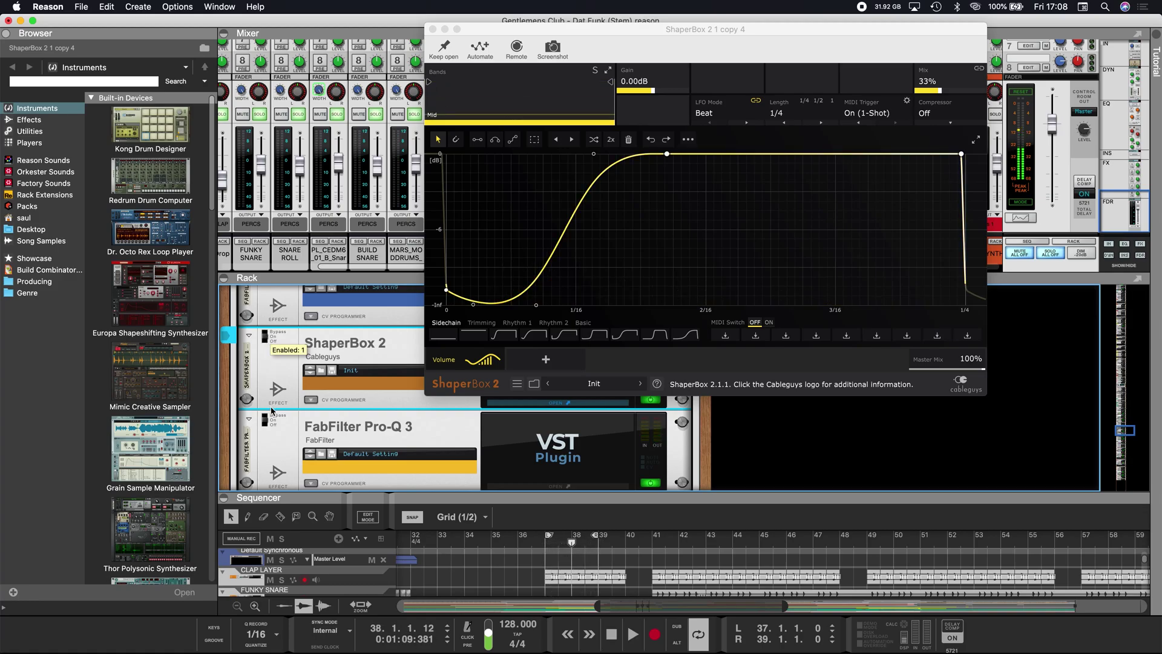
# - Solo Bus 2 and look through its rack inserts: Fresh Air, Ozone 8 Exciter and the FabFilter Pro-Q 3 equalizers
pyautogui.scroll(-3, 304, 425)
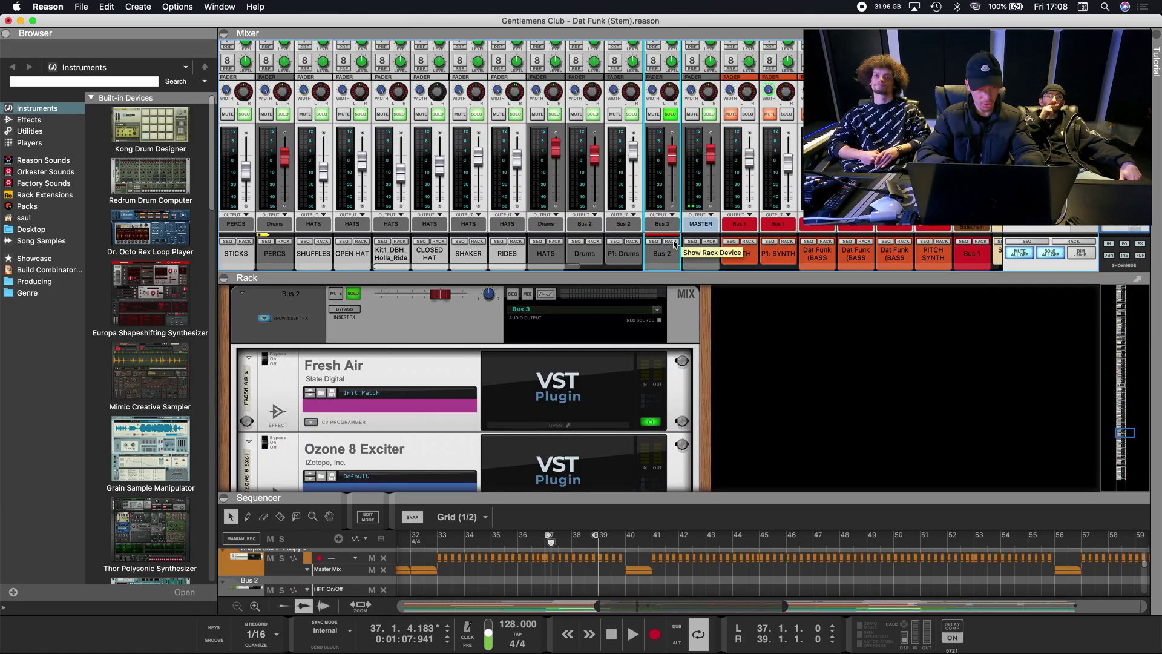
pyautogui.scroll(-3, 536, 364)
pyautogui.scroll(3, 536, 364)
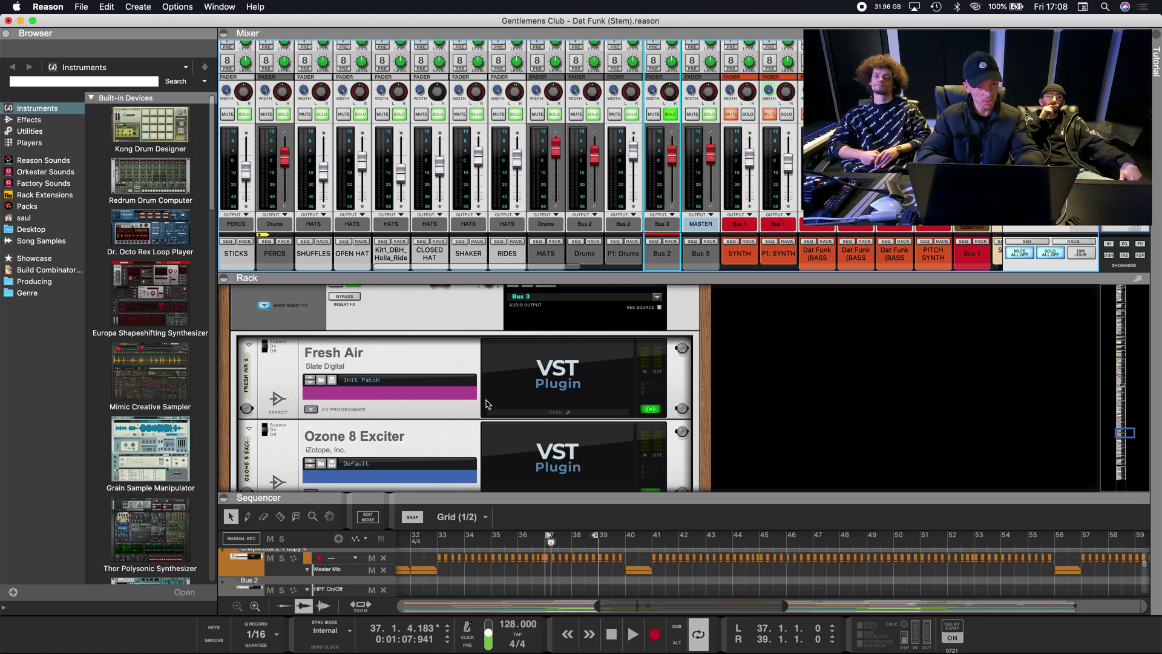
pyautogui.scroll(-5, 488, 405)
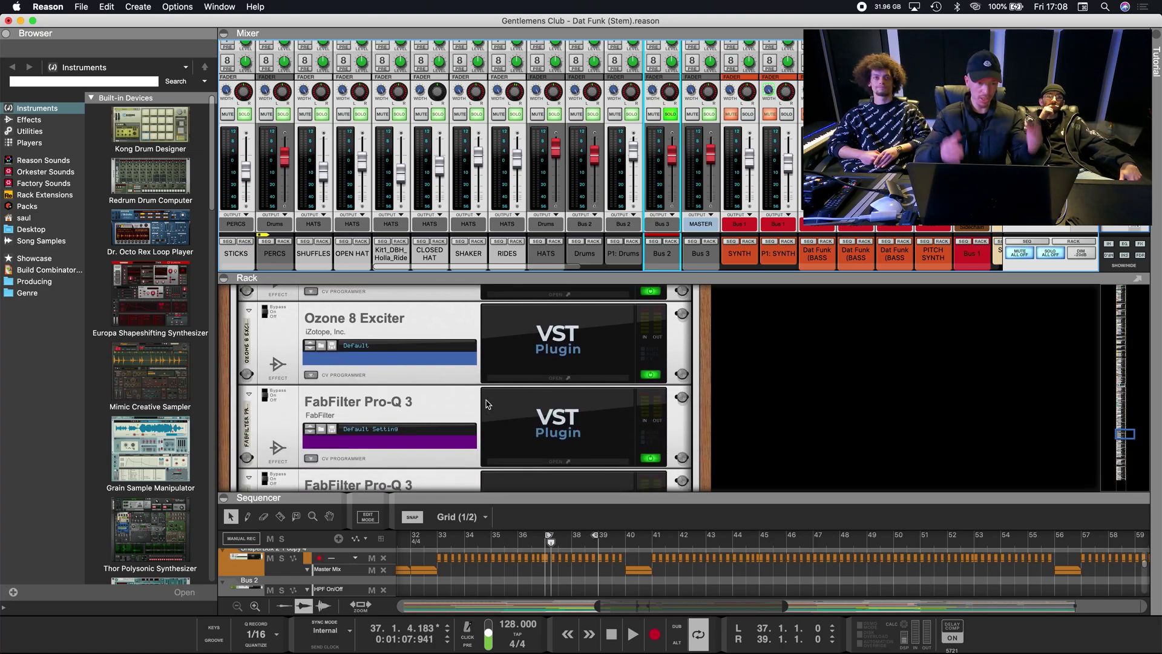
pyautogui.scroll(-2, 487, 404)
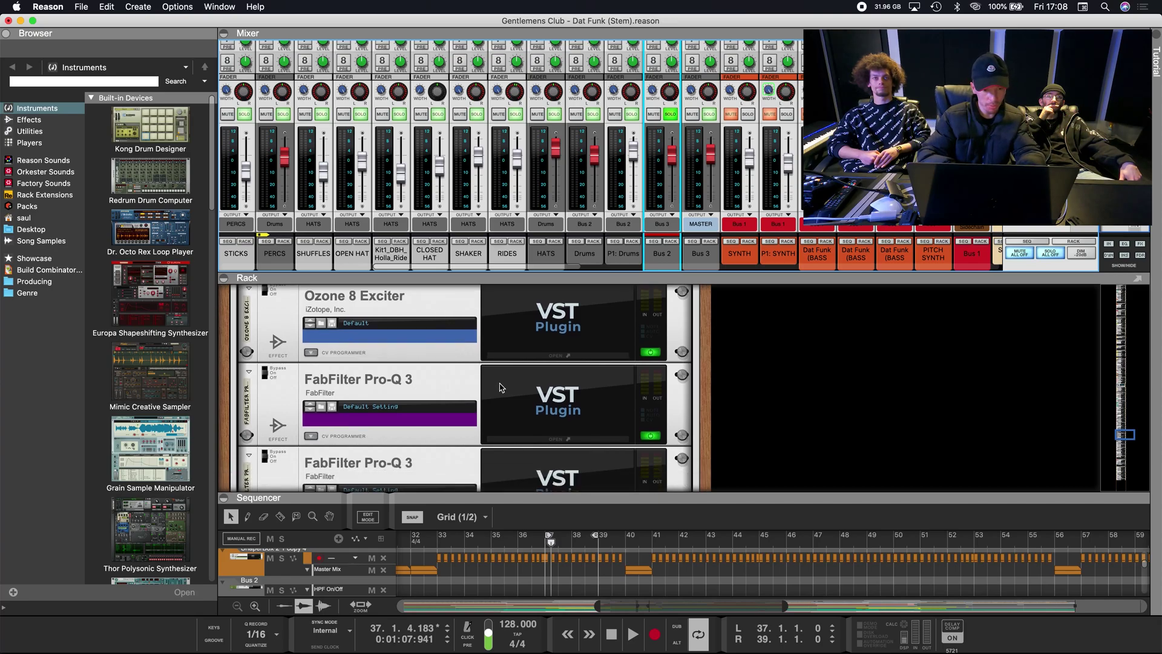
# - Inspect both Pro-Q 3 equalizers on Bus 2, playing the loop through the second, and close them and clear all solos
pyautogui.click(488, 404)
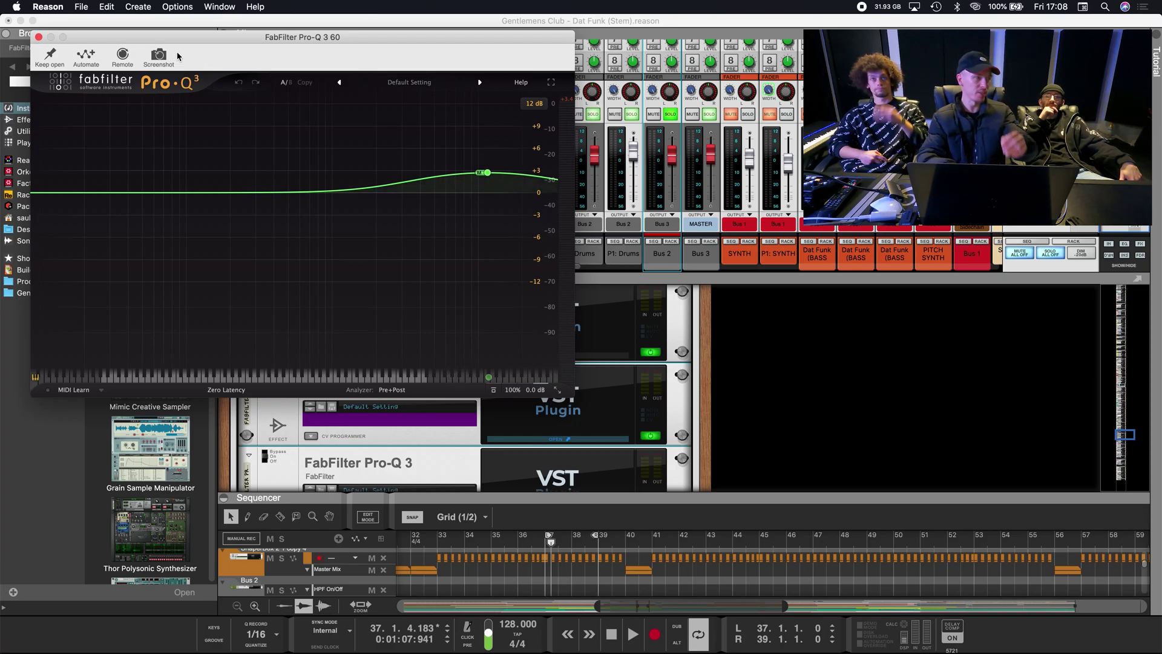
pyautogui.click(39, 38)
pyautogui.scroll(-3, 543, 376)
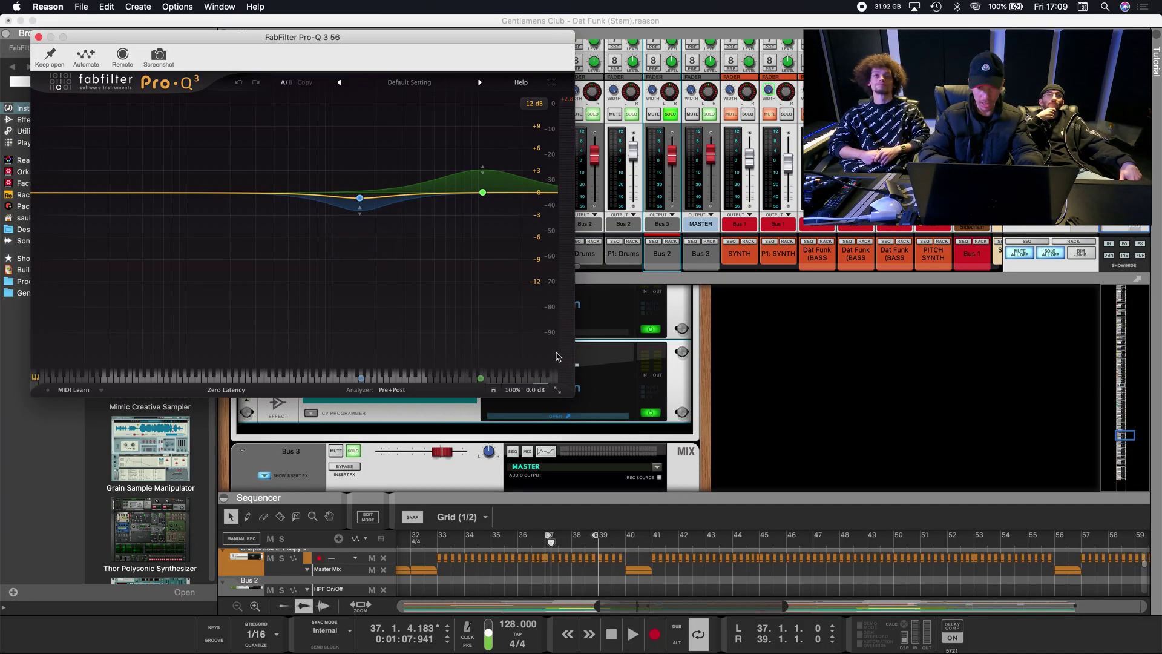
pyautogui.press('space')
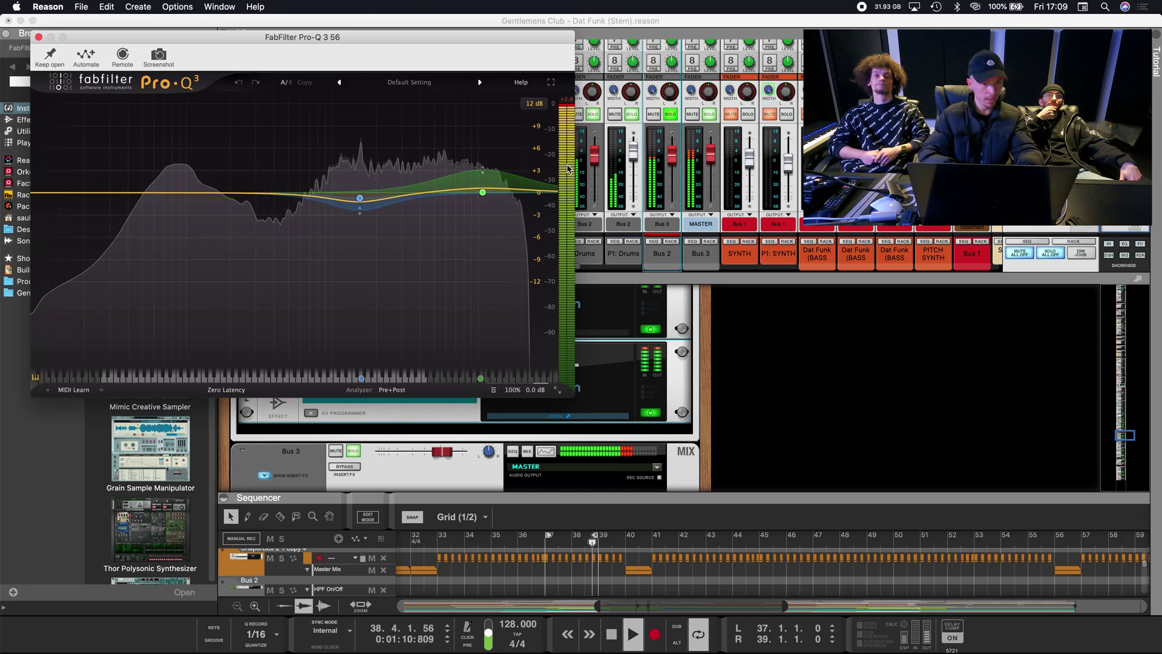
pyautogui.moveTo(494, 180)
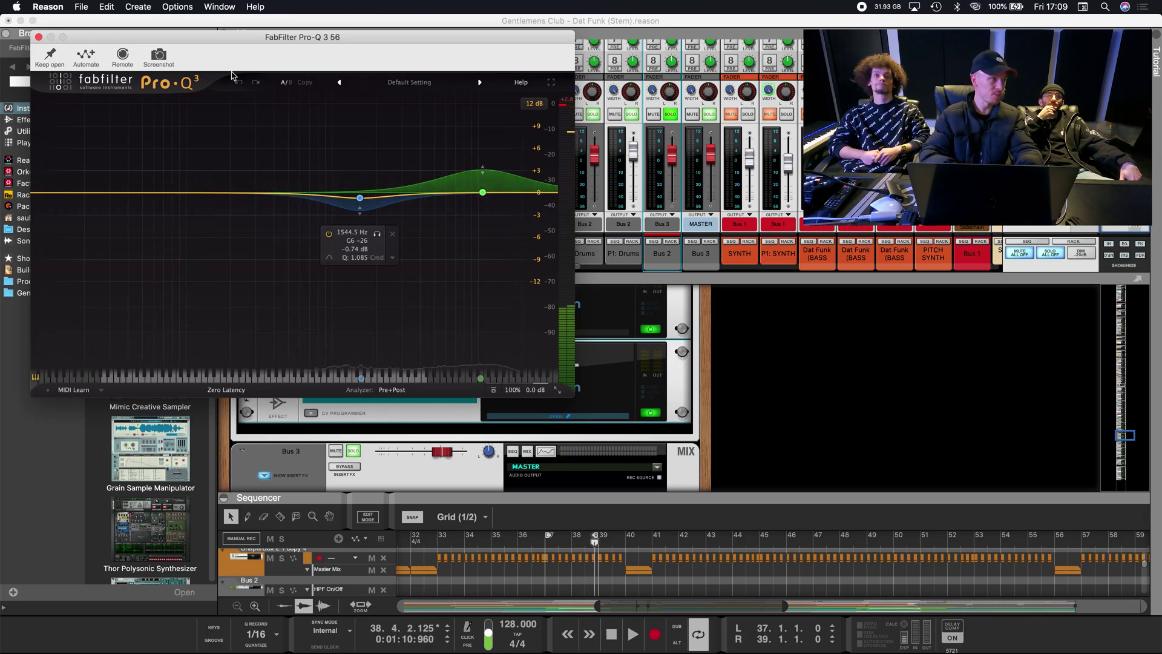
pyautogui.click(40, 38)
pyautogui.hscroll(-10, 422, 235)
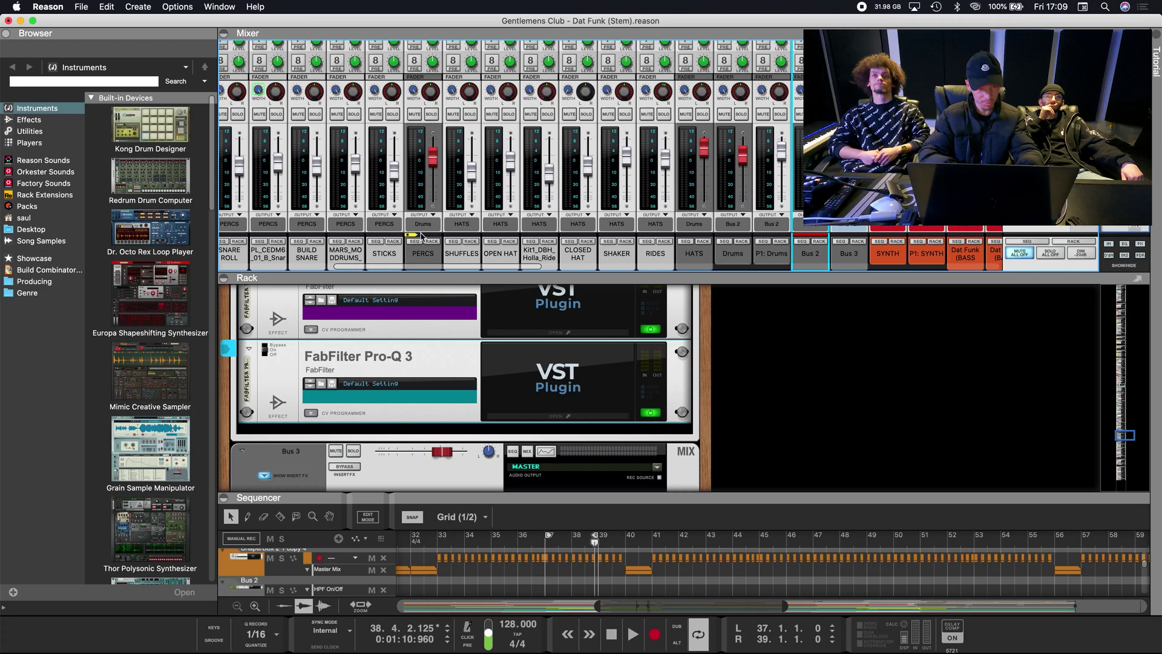
# - Loop bars 49 to 56 around the WaterDrop clip, audition the WaterDrop channel soloed, and turn its solo off
pyautogui.hscroll(-5, 422, 235)
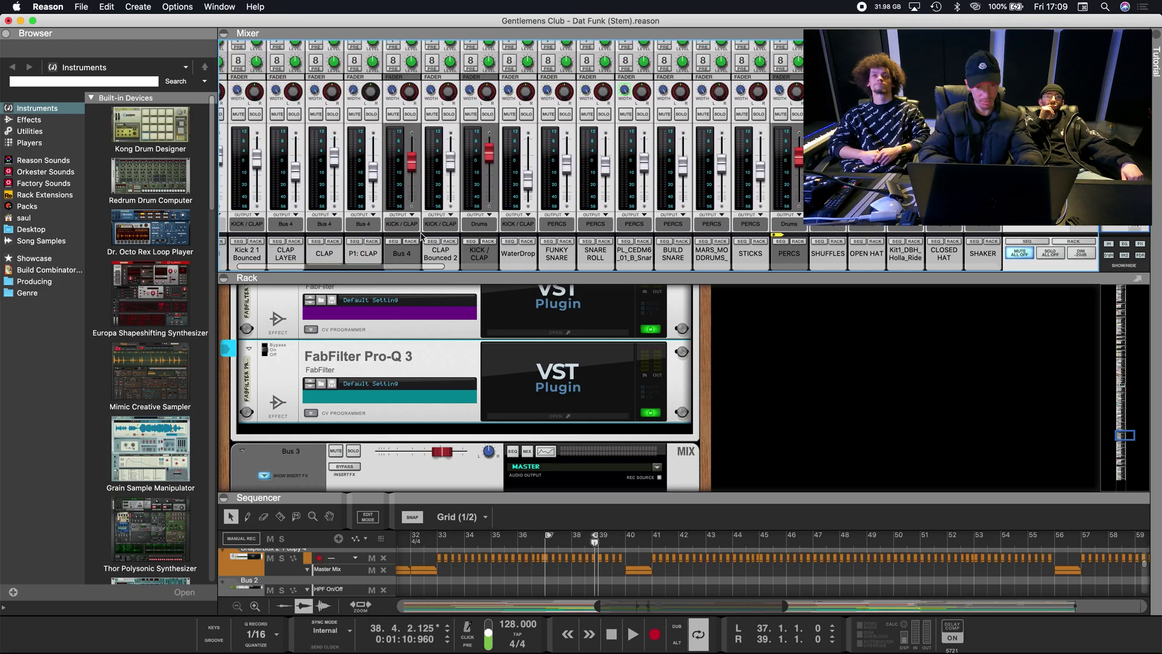
pyautogui.click(512, 250)
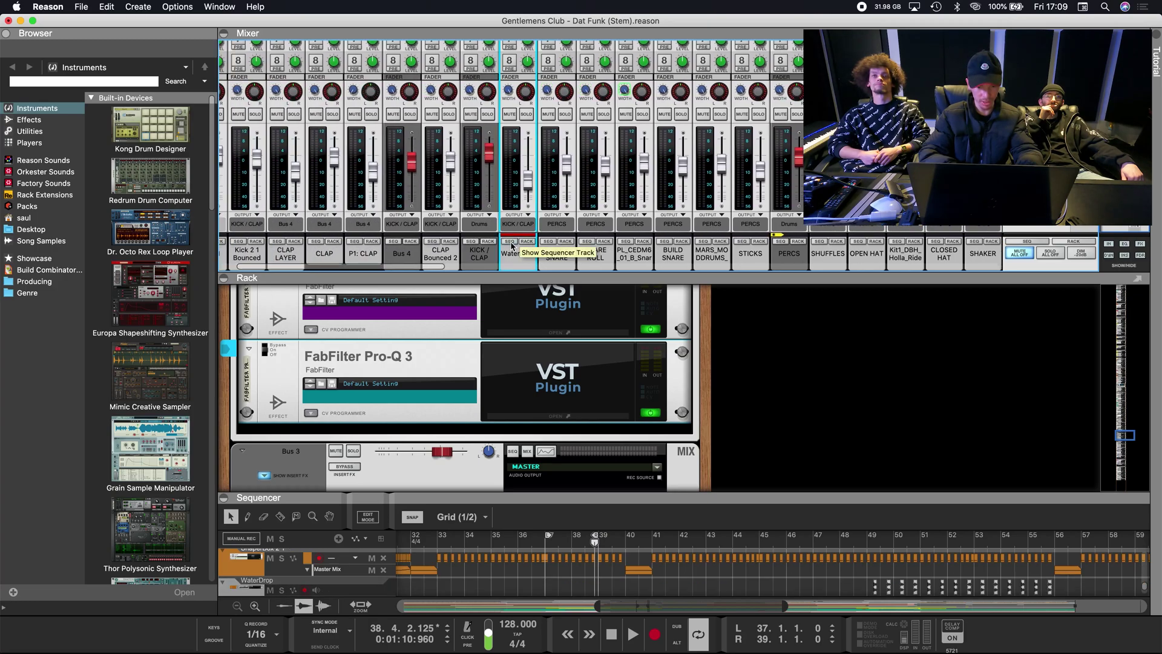
pyautogui.click(868, 542)
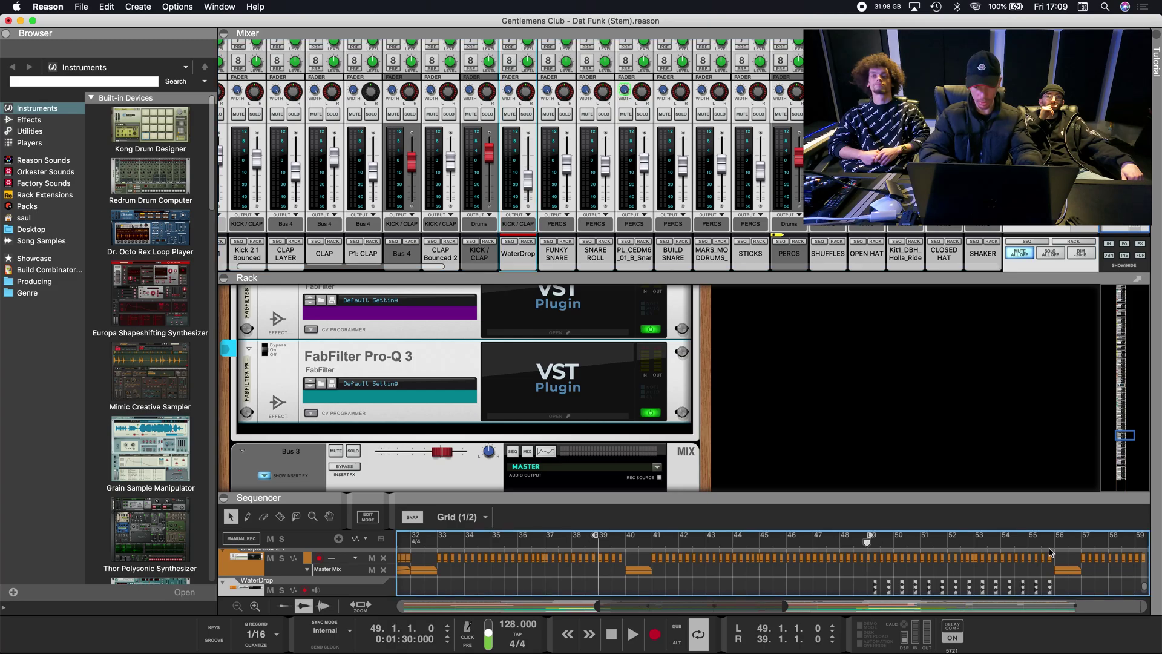
pyautogui.click(526, 114)
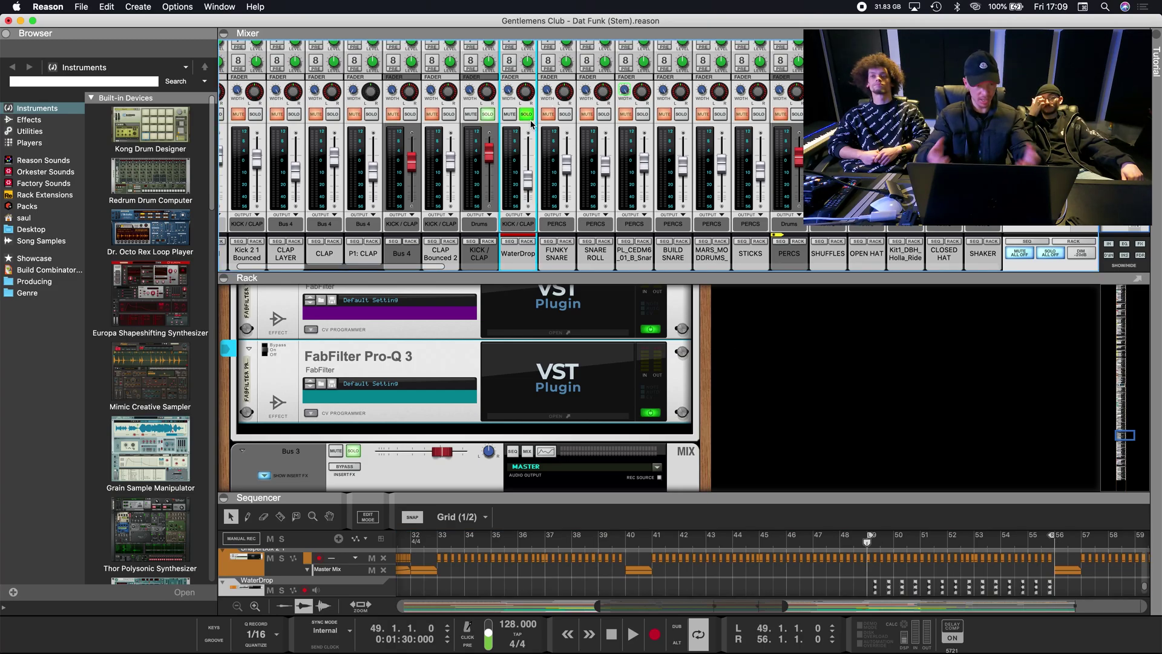
pyautogui.press('space')
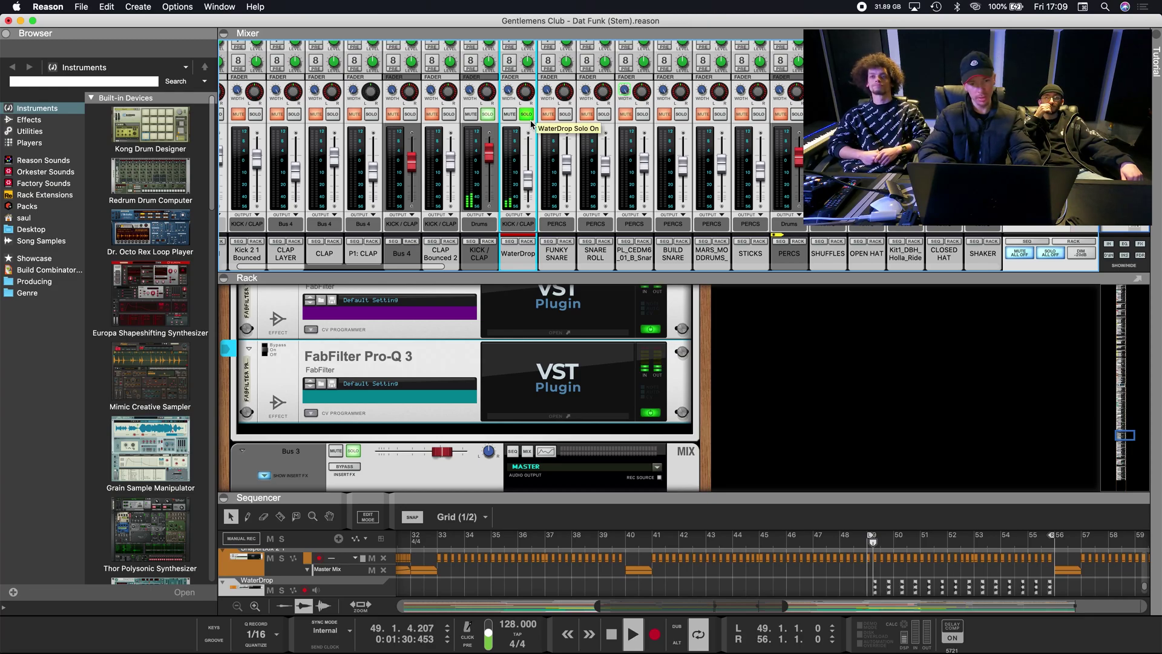
pyautogui.press('space')
pyautogui.click(527, 115)
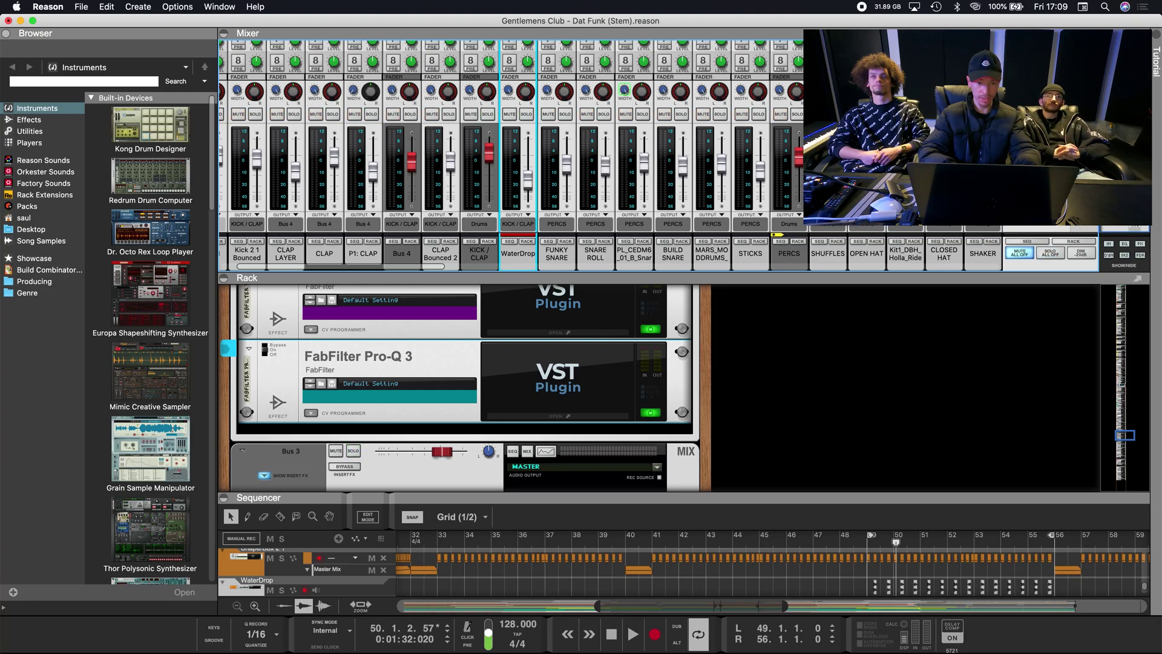
# - Solo the KICK / CLAP bus, compare its loop with WaterDrop muted and unmuted, and clear the solo
pyautogui.click(490, 115)
pyautogui.hscroll(3, 492, 119)
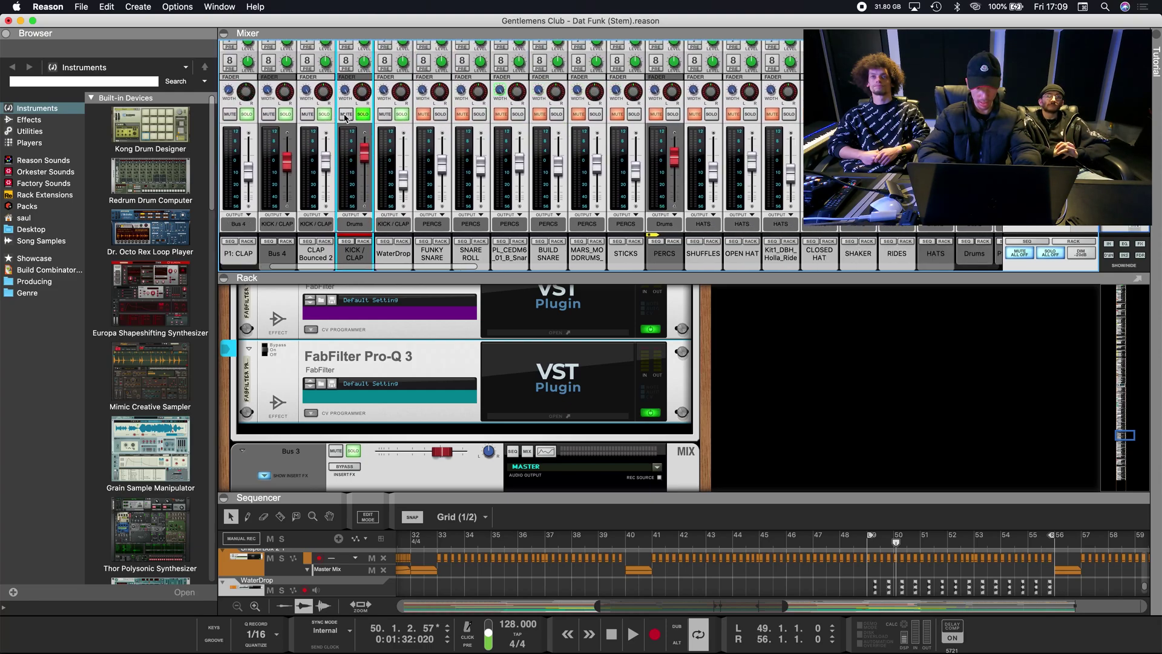
pyautogui.click(398, 116)
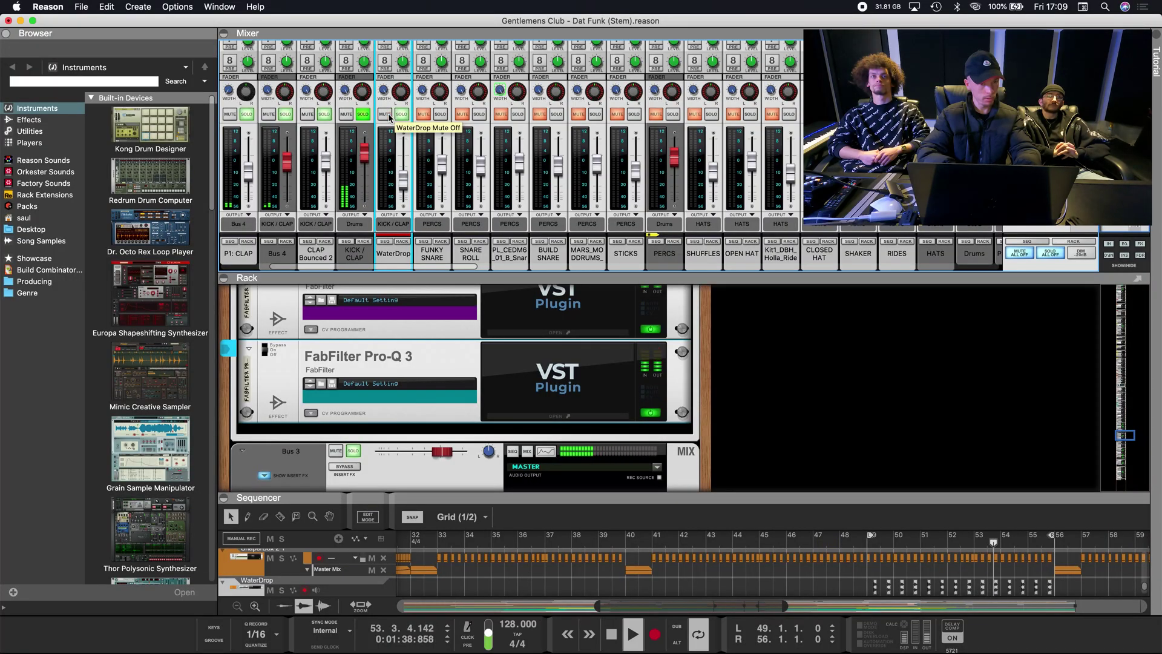
pyautogui.click(361, 115)
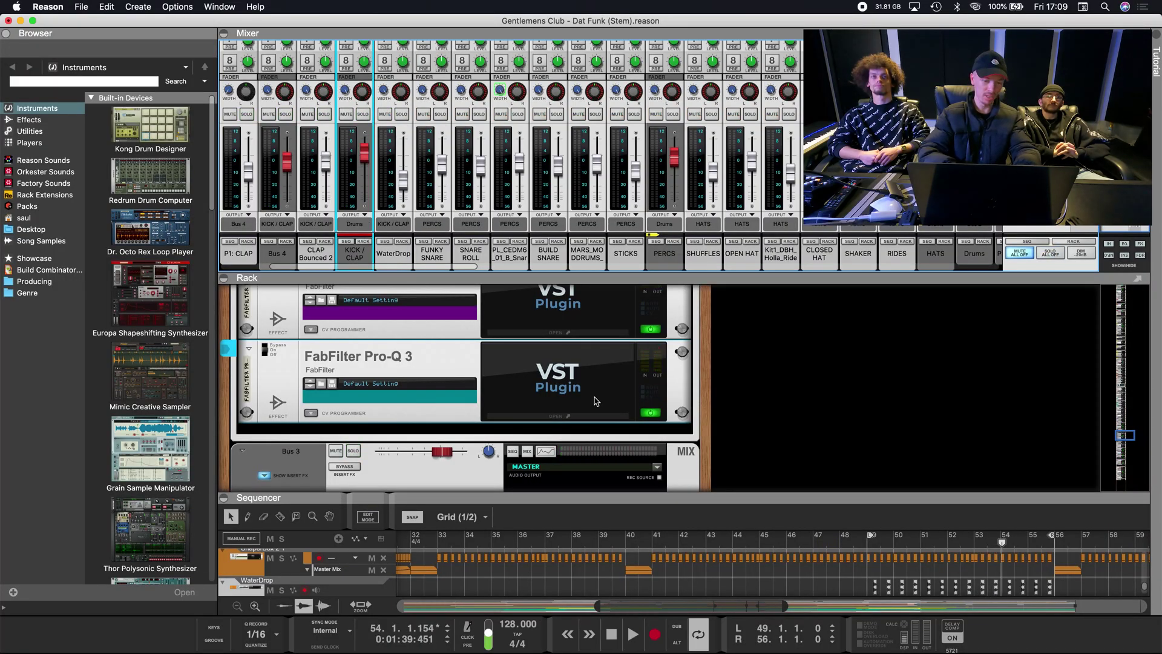
# - Enlarge the sequencer, play the soloed CLAP channel with the loop set to bars 41 to 44, and clear the solo
pyautogui.moveTo(679, 487); pyautogui.dragTo(681, 343)
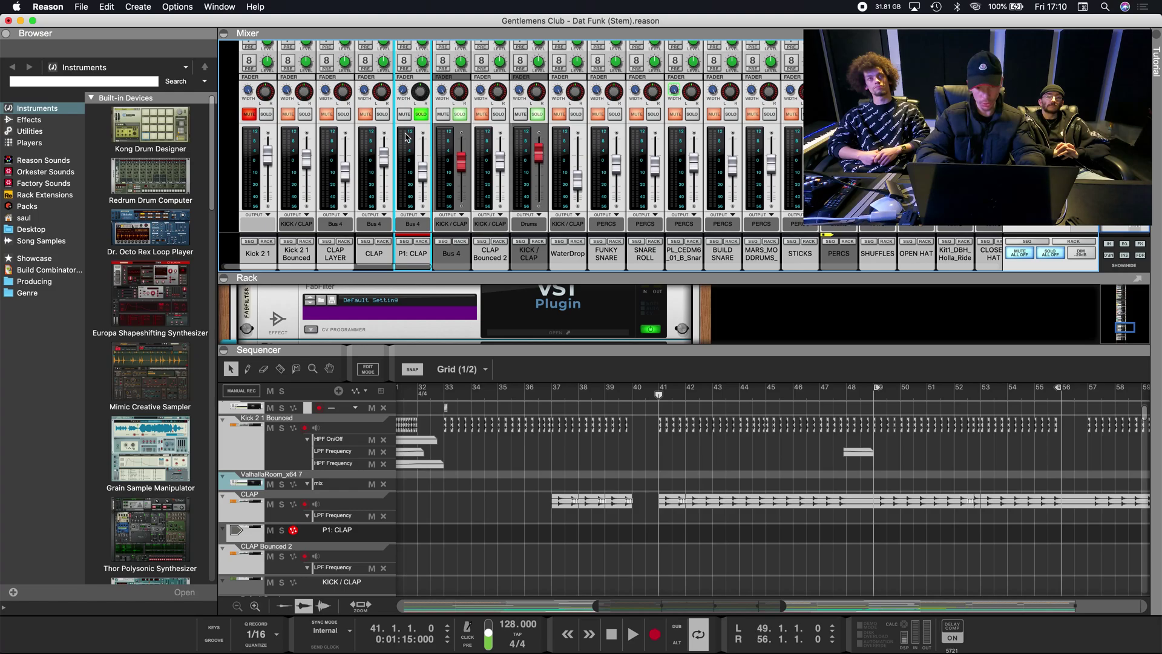
pyautogui.click(382, 114)
pyautogui.press('space')
pyautogui.moveTo(661, 389); pyautogui.dragTo(737, 394)
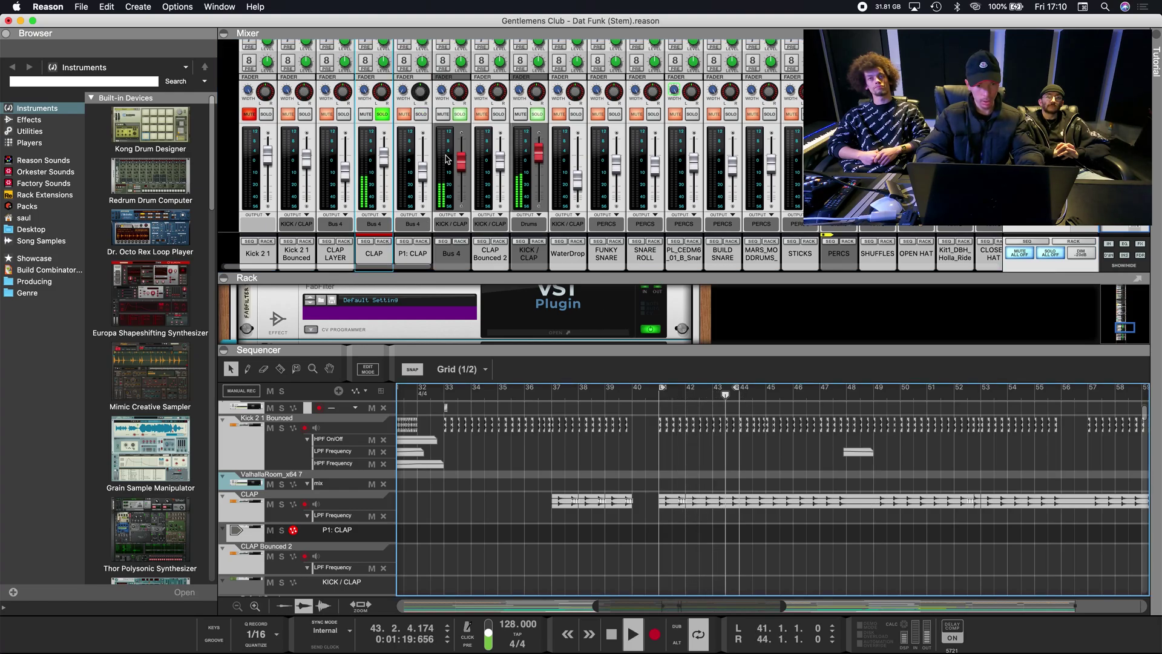
pyautogui.click(382, 115)
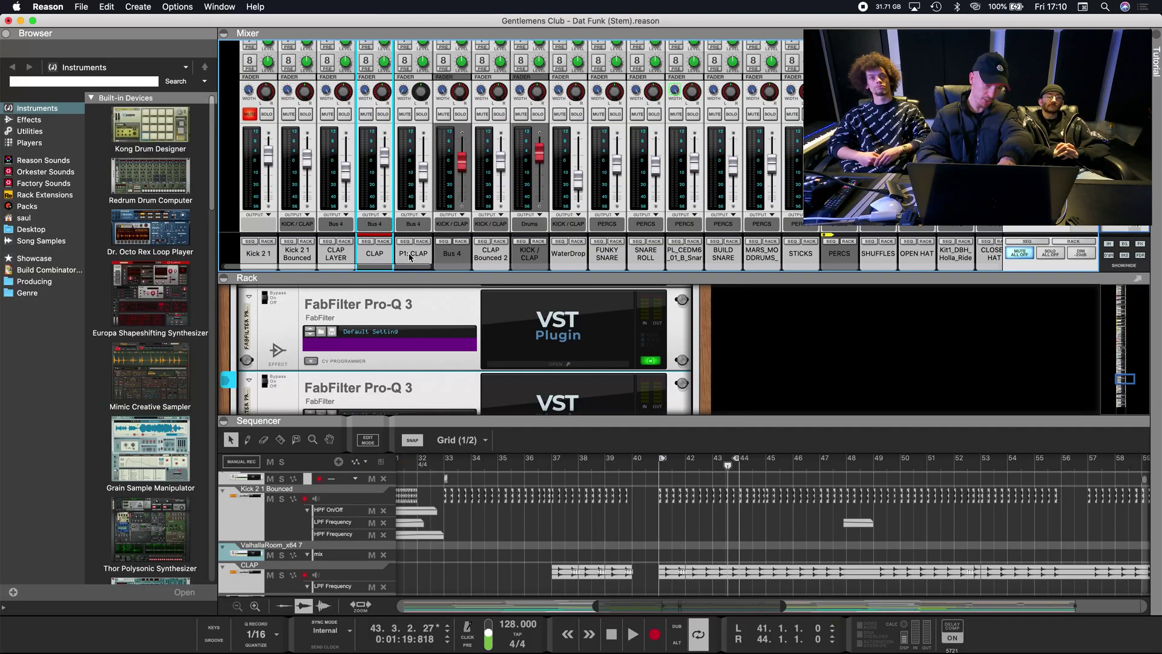
# - Enlarge the rack and examine the P1: CLAP insert effects, DeniseNoize2 and FabFilter Pro-Q 3
pyautogui.click(413, 252)
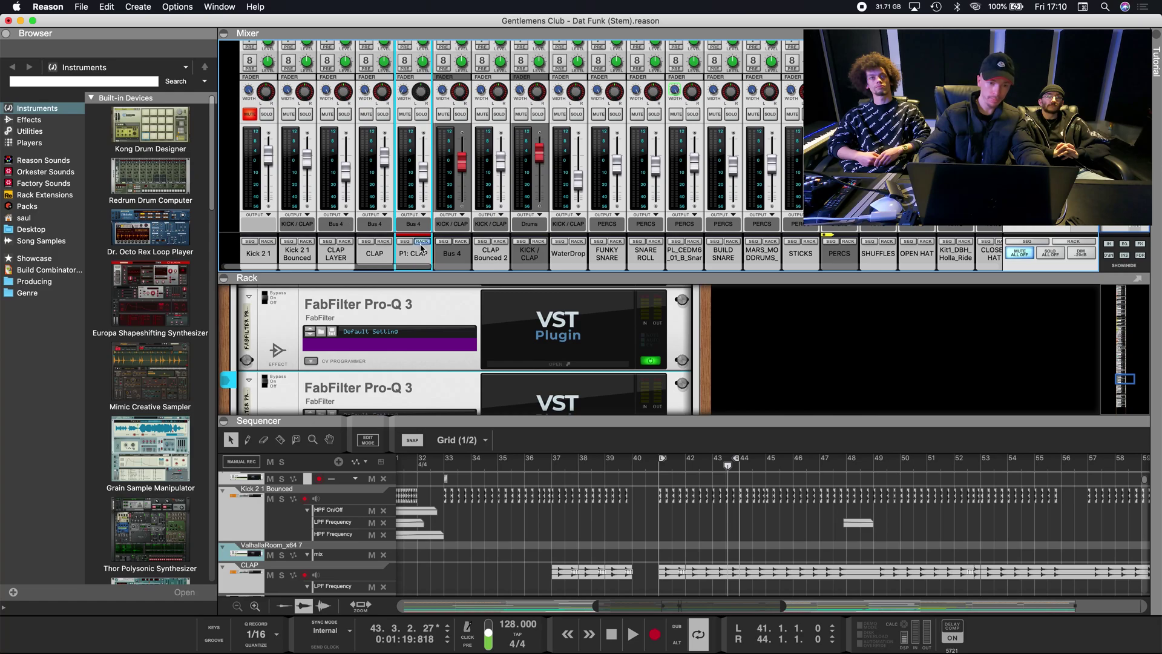
pyautogui.moveTo(414, 422); pyautogui.dragTo(411, 498)
pyautogui.scroll(-2, 404, 394)
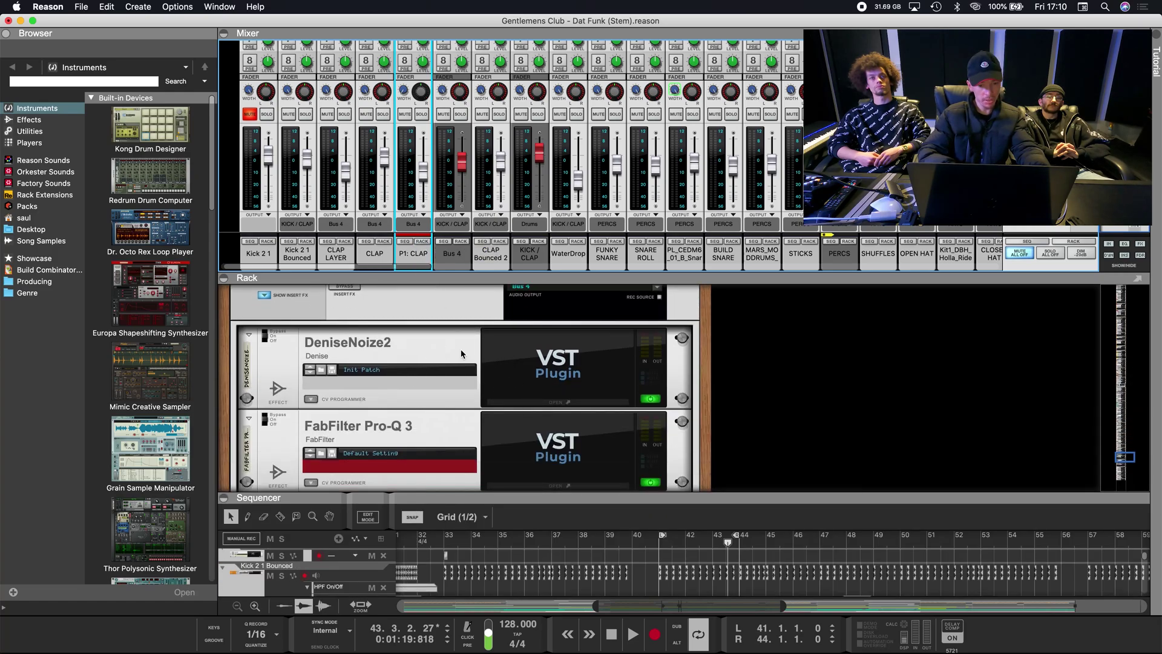
pyautogui.scroll(2, 461, 354)
pyautogui.press('space')
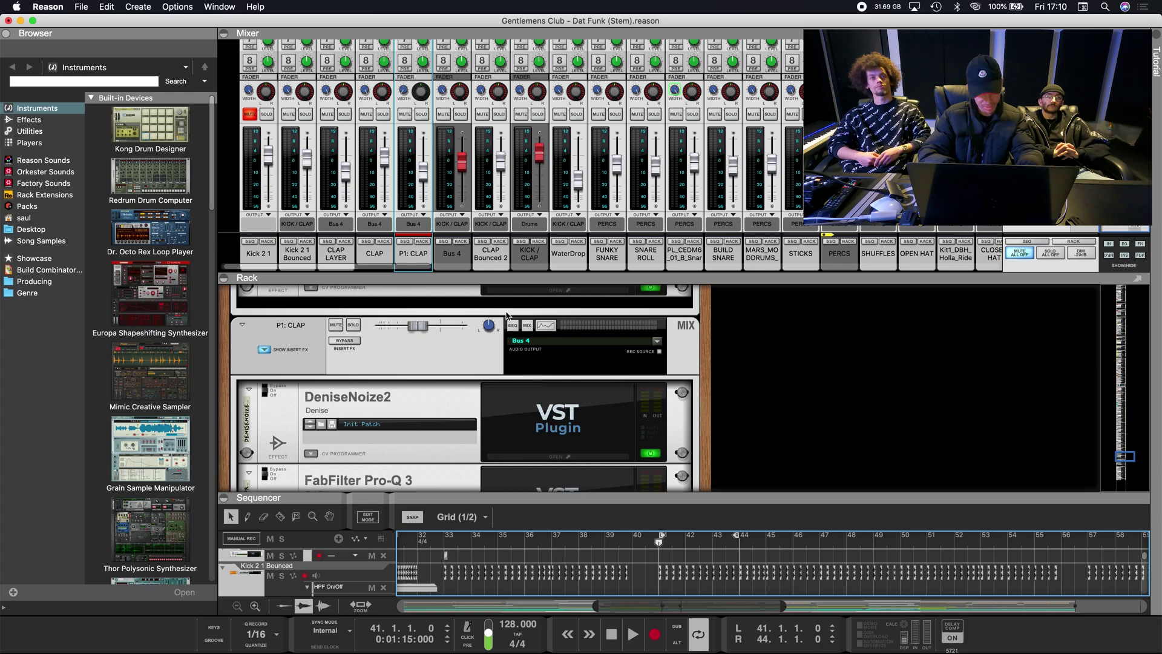
pyautogui.scroll(-1, 507, 315)
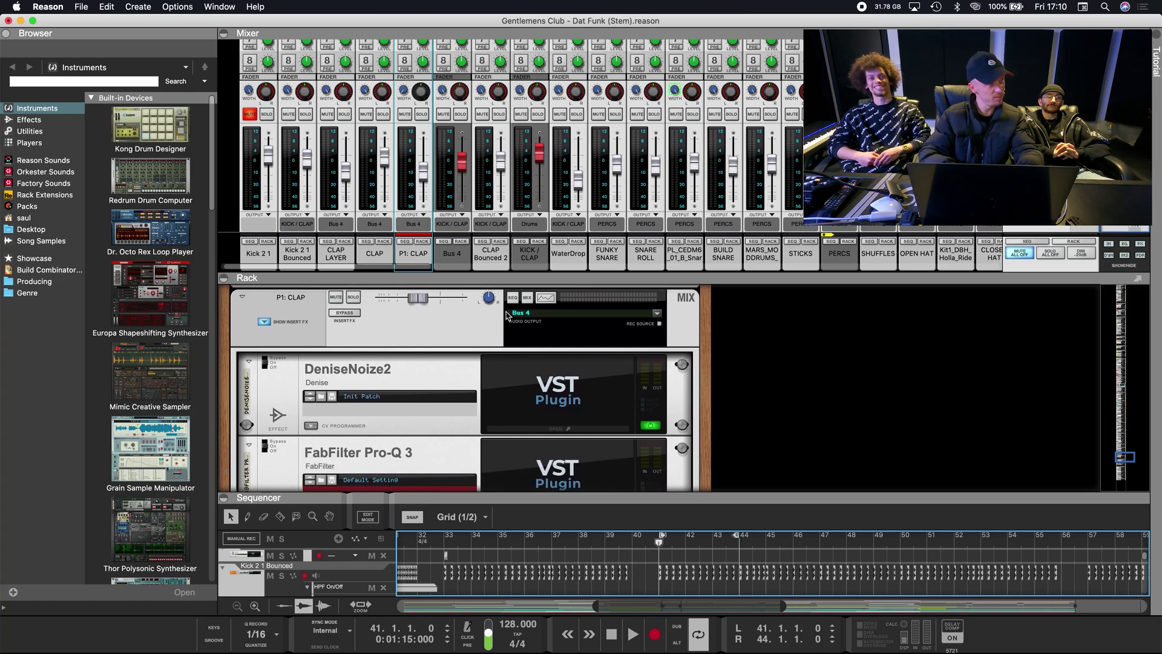
# - Solo the P1: CLAP parallel channel, play it from bar 41, and stop playback
pyautogui.click(421, 114)
pyautogui.press('space')
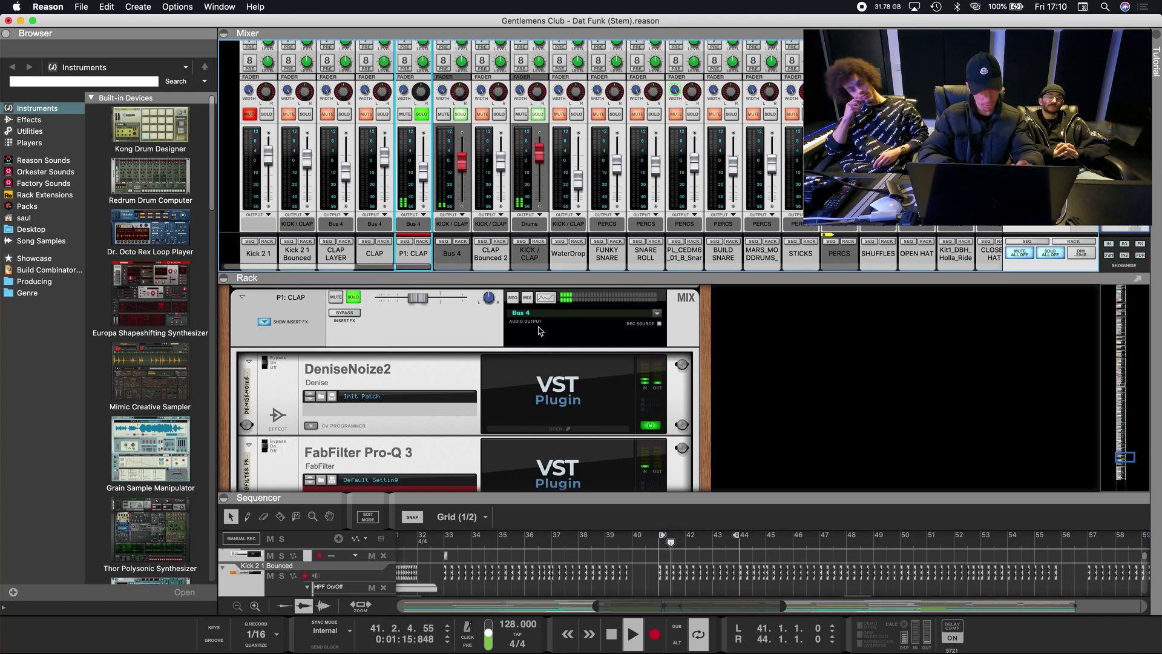
pyautogui.press('space')
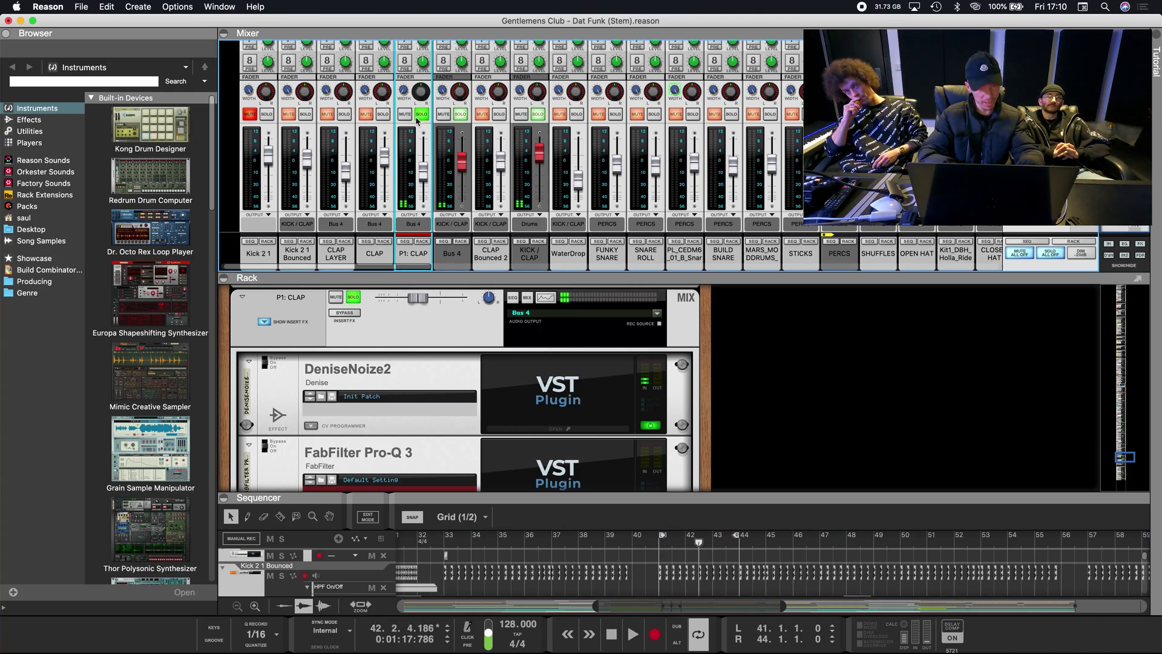
# - Compare CLAP with and without P1: CLAP, first soloed and then in the full mix, leaving P1: CLAP unmuted
pyautogui.click(383, 114)
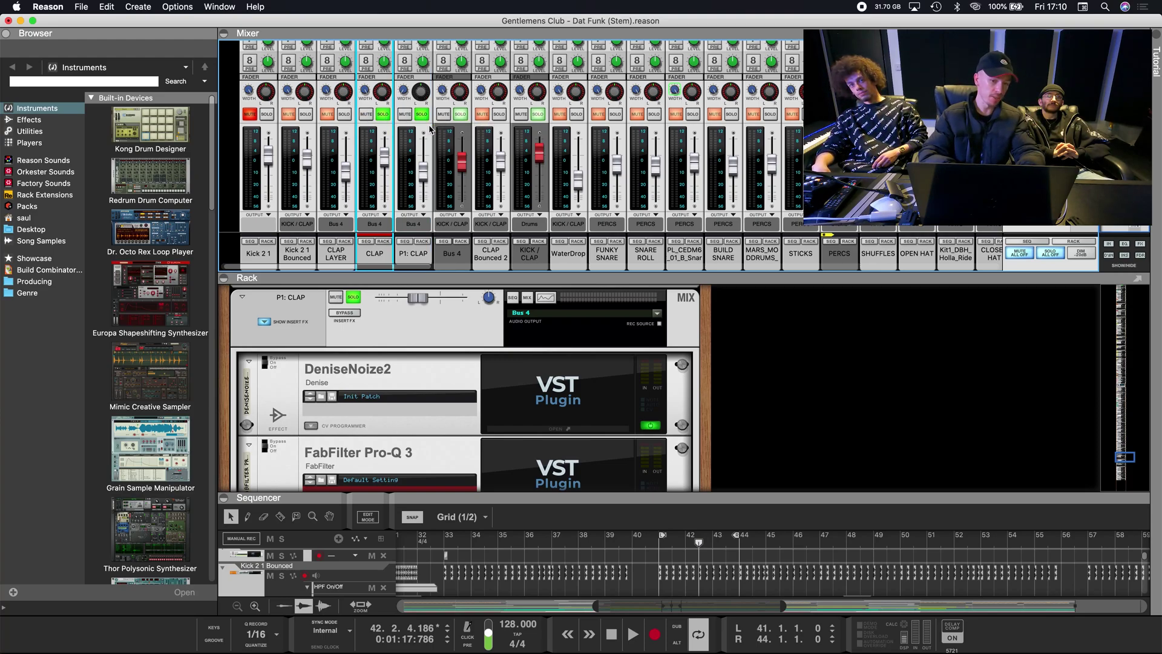
pyautogui.press('space')
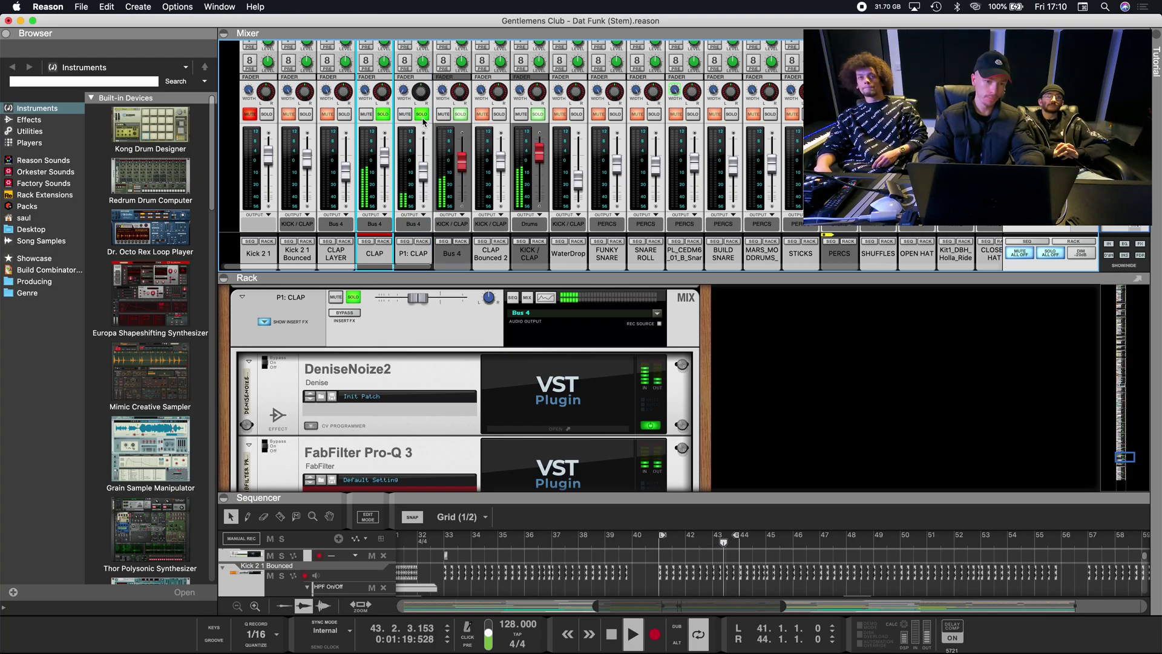
pyautogui.click(422, 117)
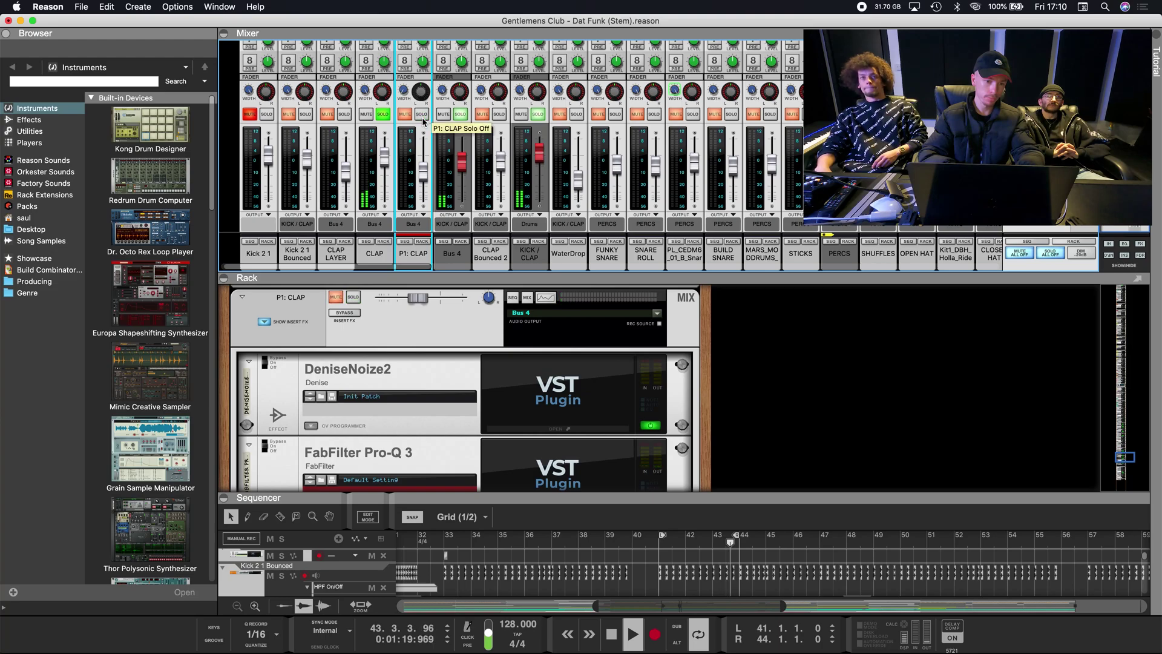
pyautogui.click(384, 115)
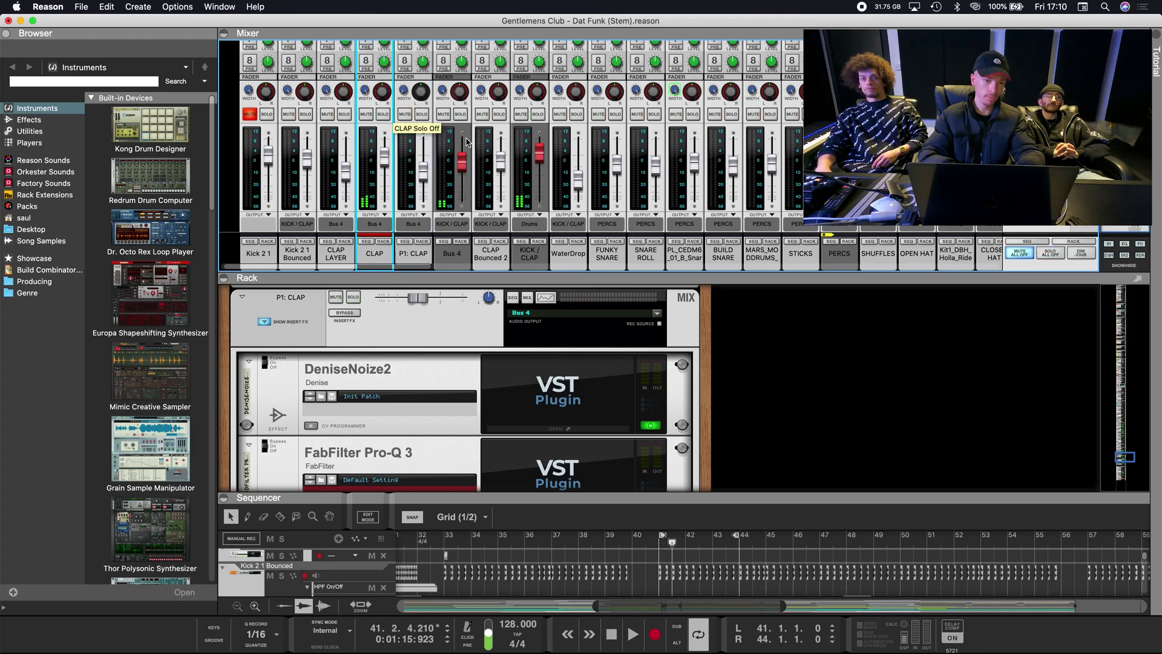
pyautogui.click(405, 115)
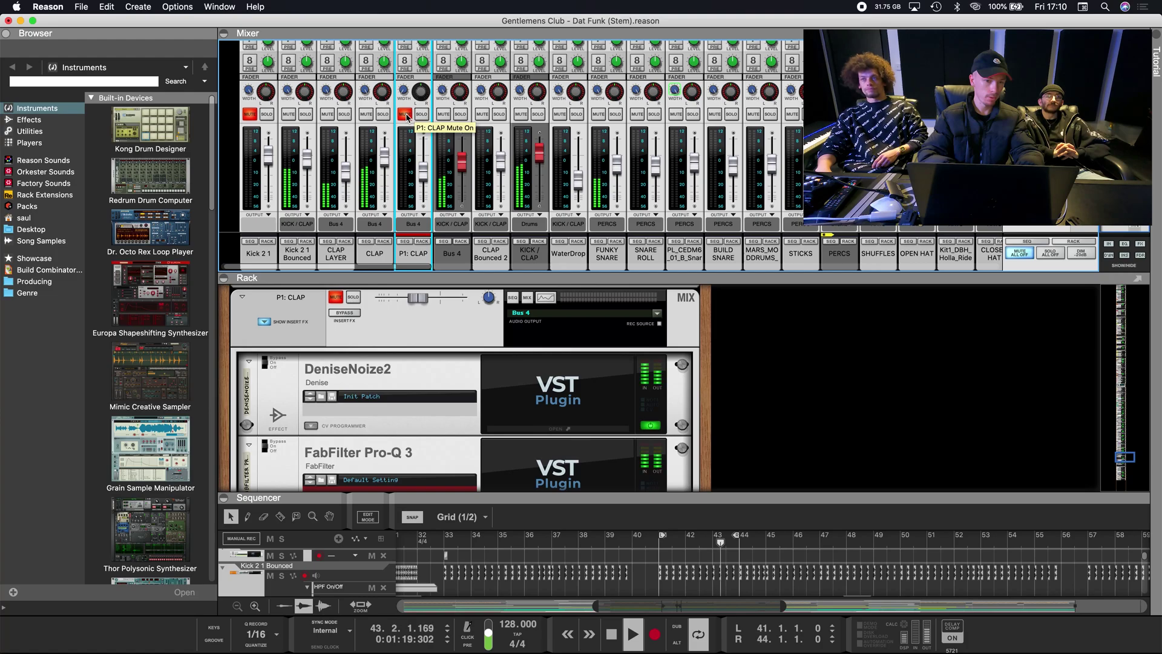
pyautogui.click(405, 114)
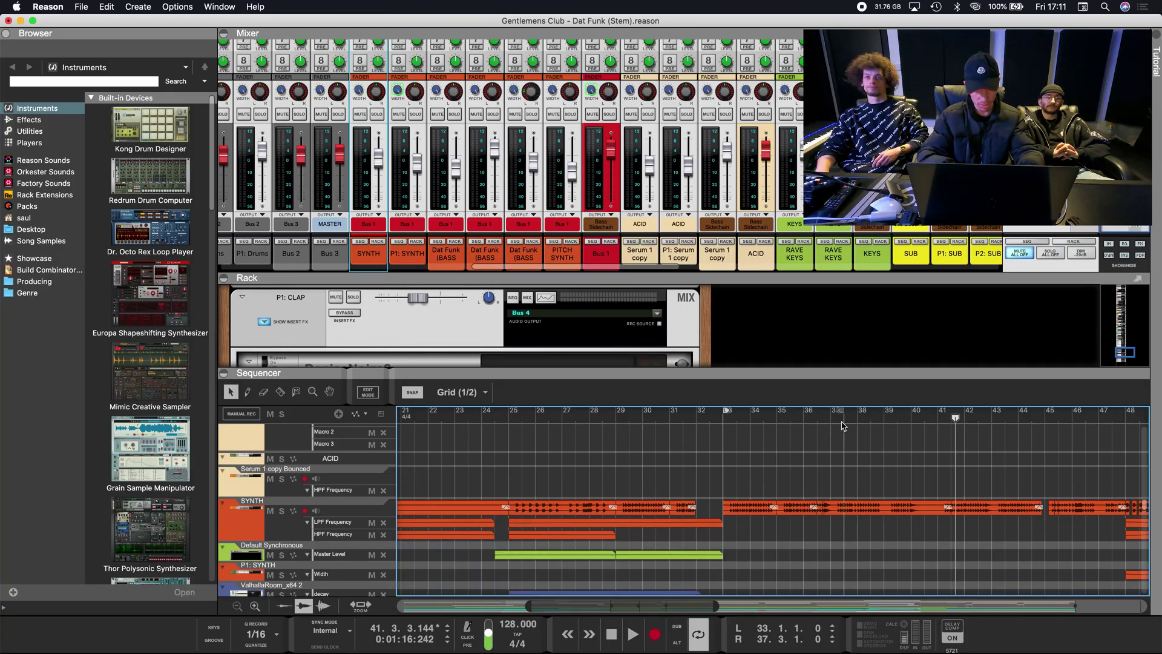
# - Extend the loop to bars 33 to 38, solo the SYNTH channel, and play it from bar 33
pyautogui.moveTo(844, 425); pyautogui.dragTo(858, 426)
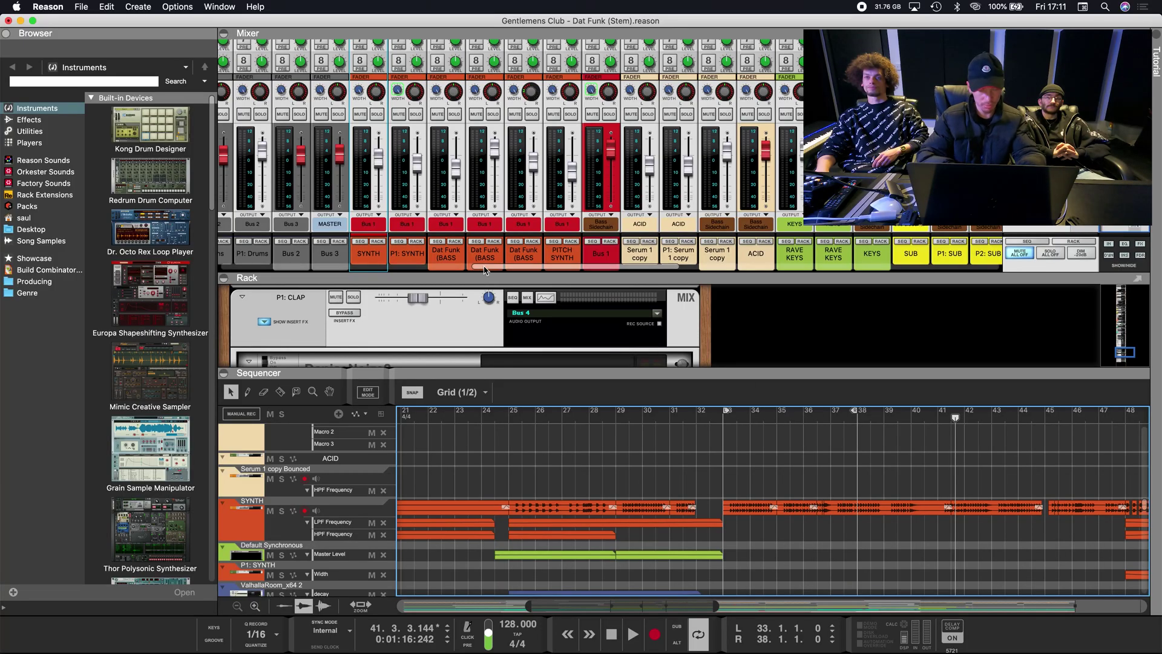
pyautogui.hscroll(1, 436, 211)
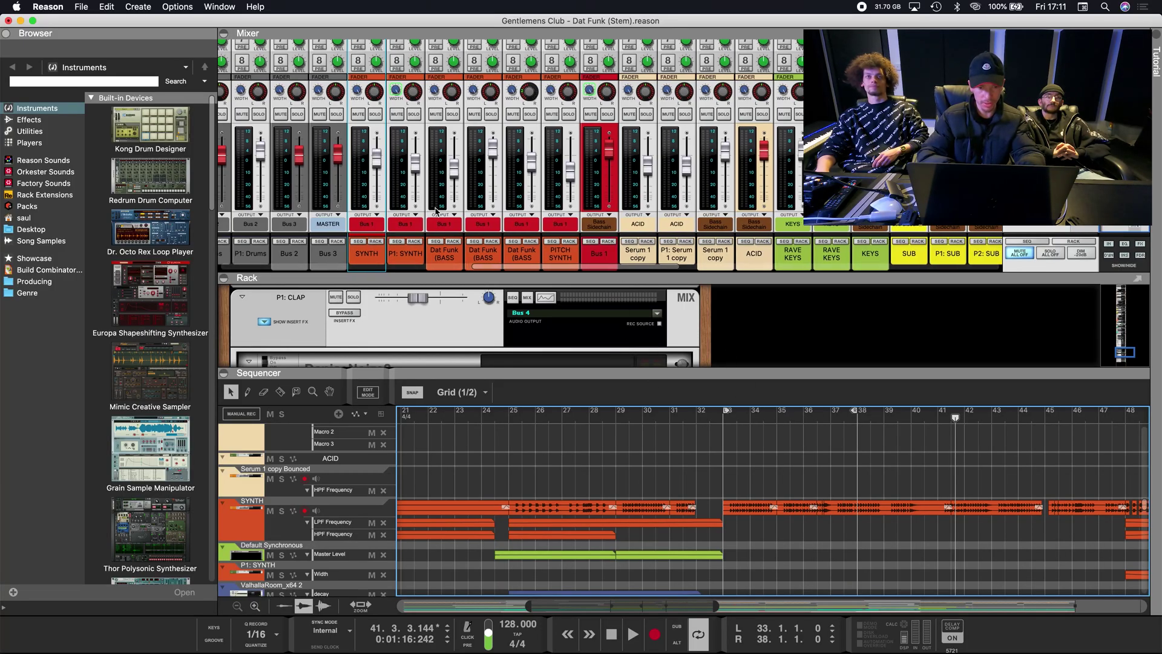
pyautogui.click(375, 114)
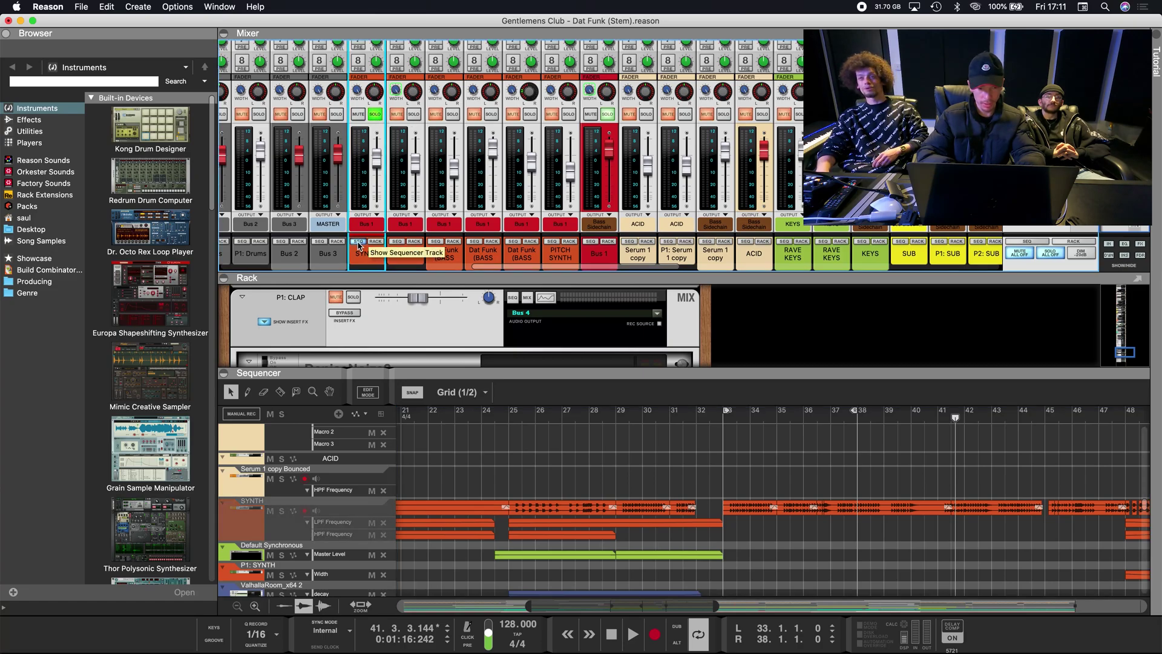
pyautogui.click(726, 420)
pyautogui.press('space')
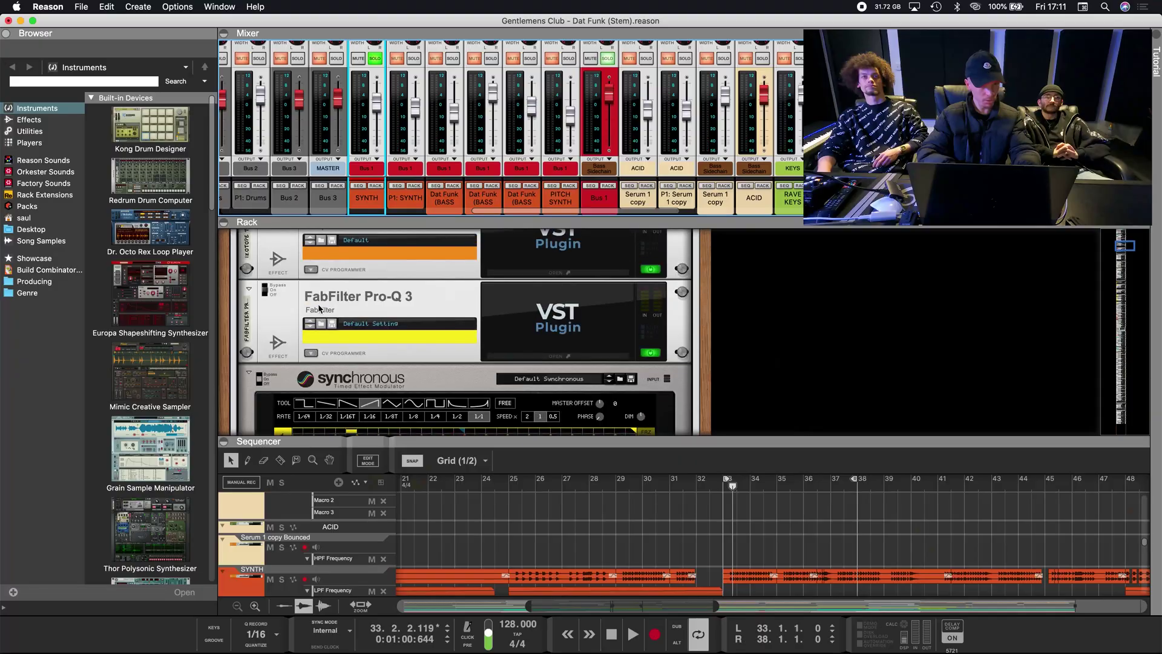
# - Play the SYNTH loop with the channel's insert effects bypassed and enabled, and stop playback
pyautogui.scroll(5, 319, 308)
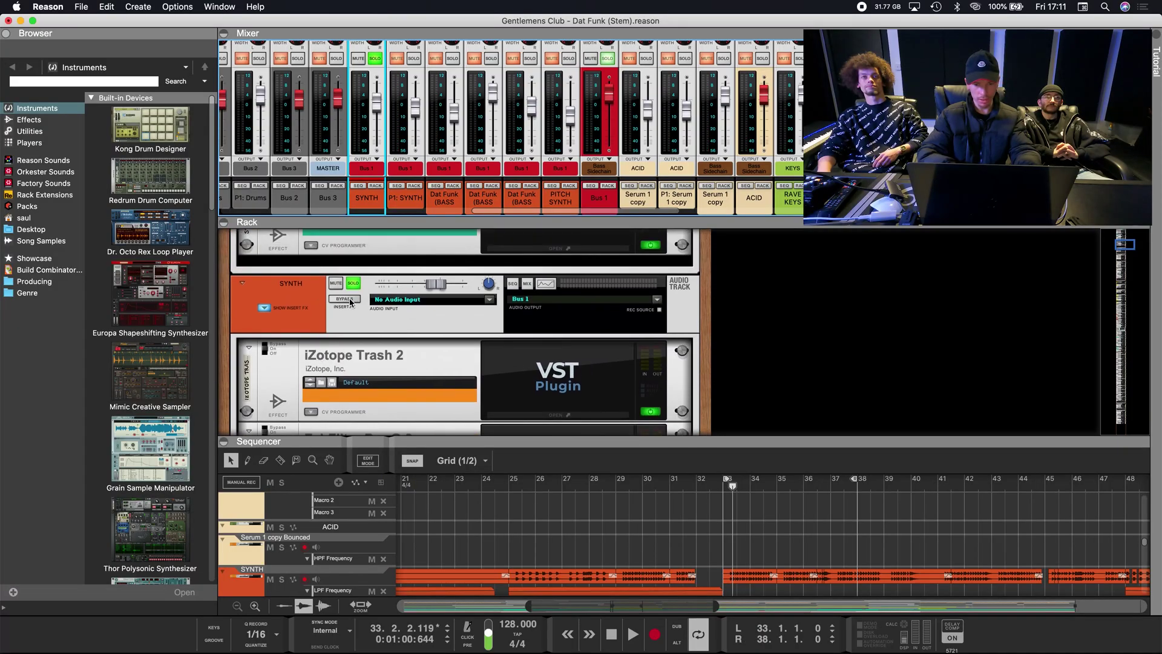
pyautogui.click(350, 302)
pyautogui.press('space')
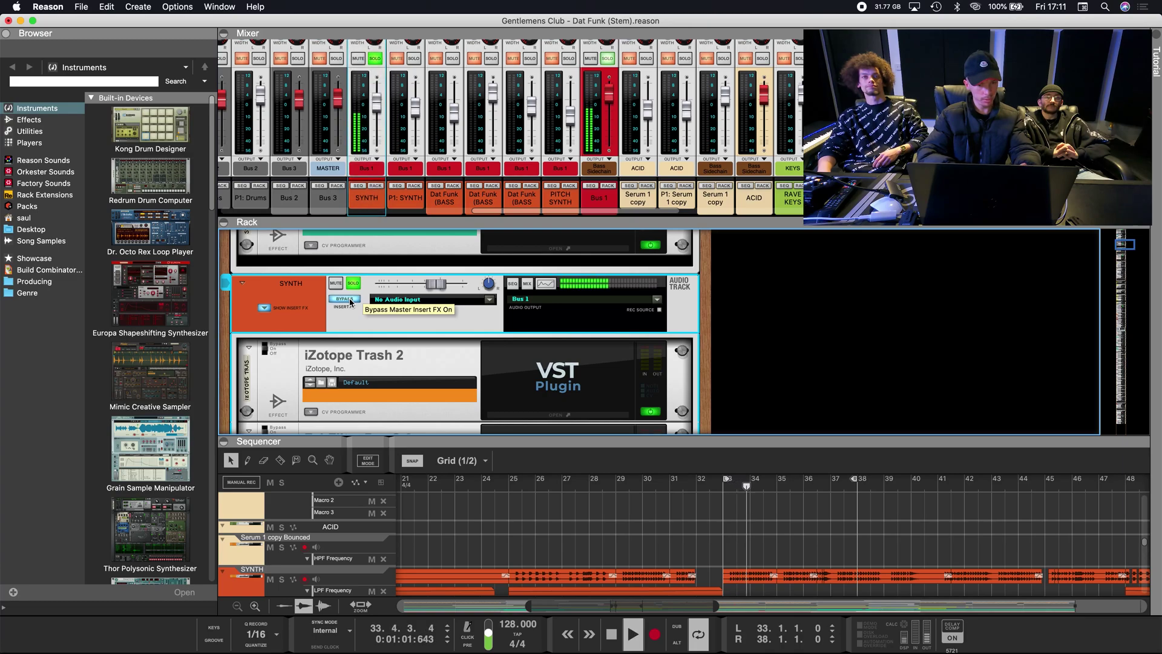
pyautogui.click(350, 302)
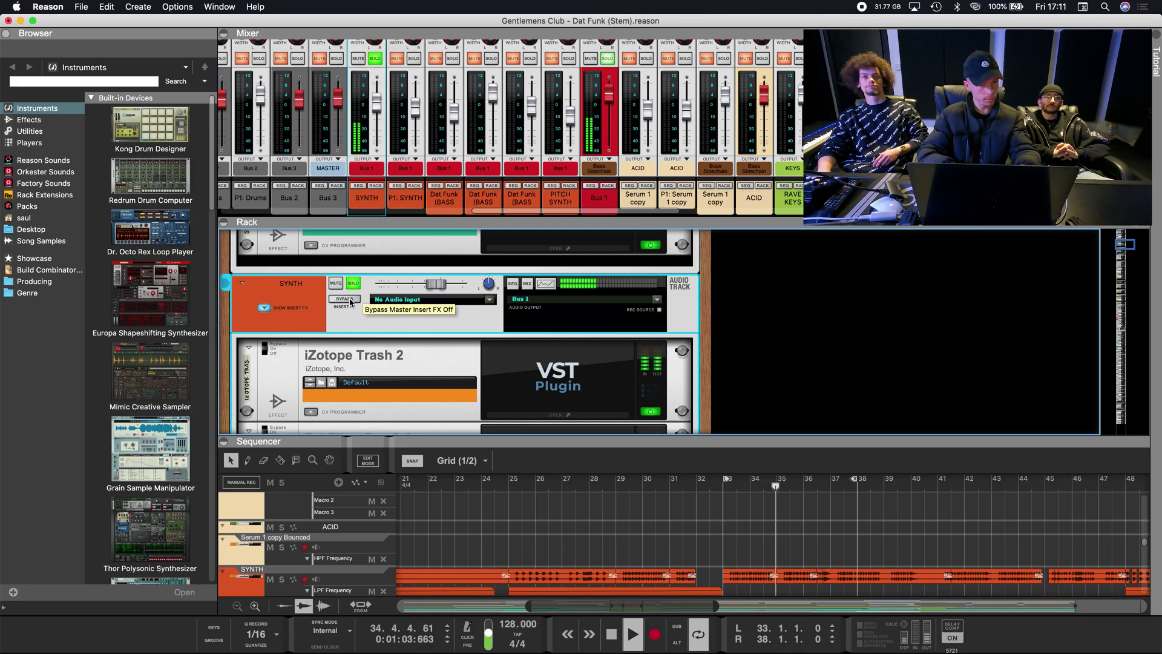
pyautogui.press('space')
# - Bypass the SYNTH insert effects again, replay from bar 33, and re-enable them during playback
pyautogui.click(350, 302)
pyautogui.click(682, 530)
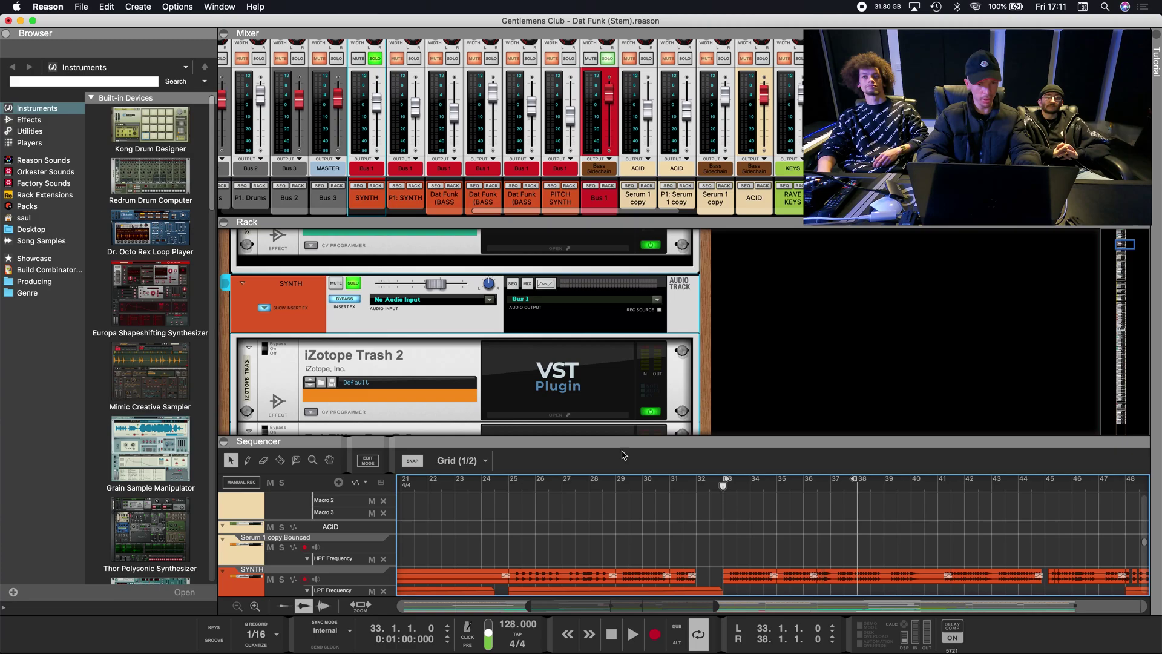
pyautogui.press('space')
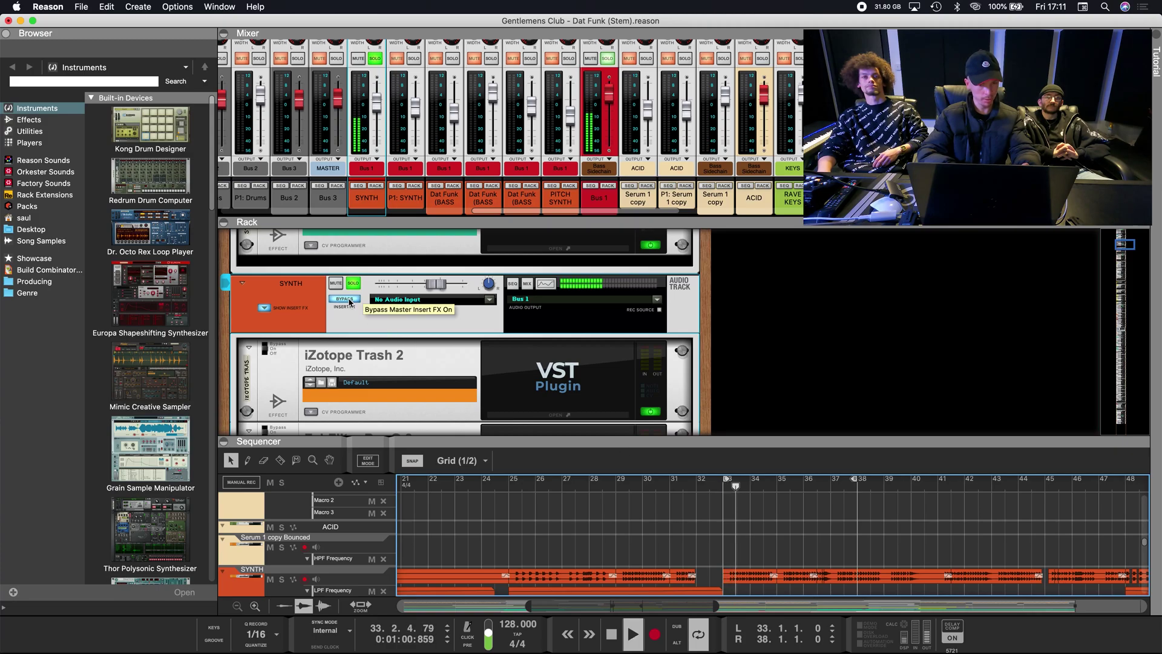
pyautogui.click(350, 302)
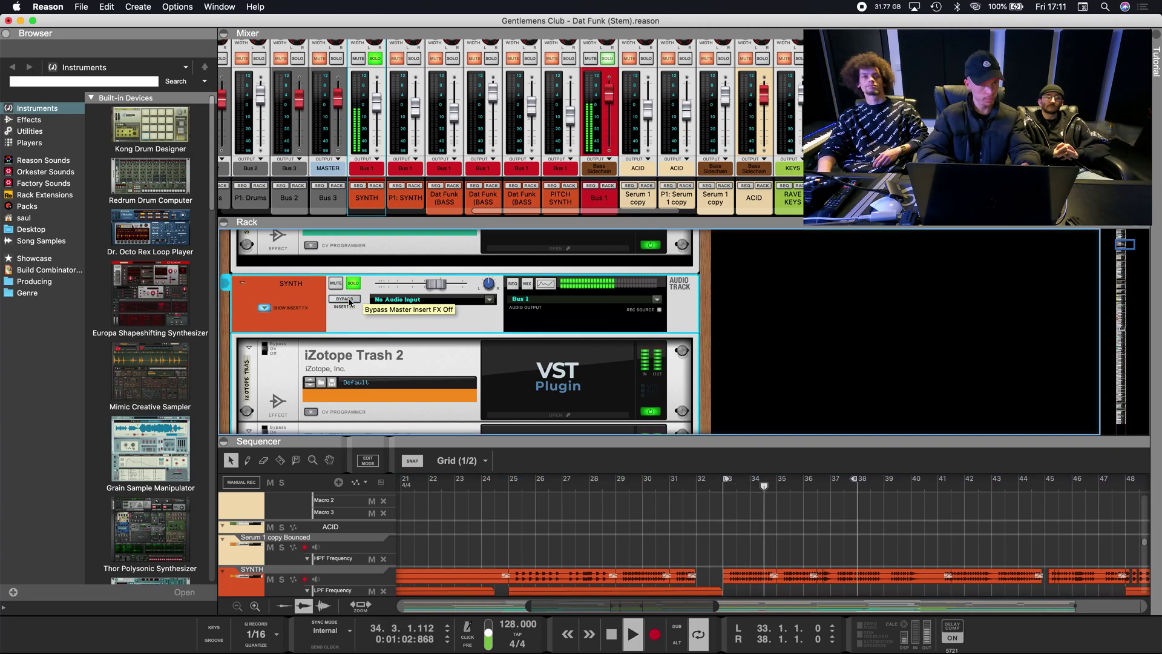
pyautogui.scroll(-3, 323, 346)
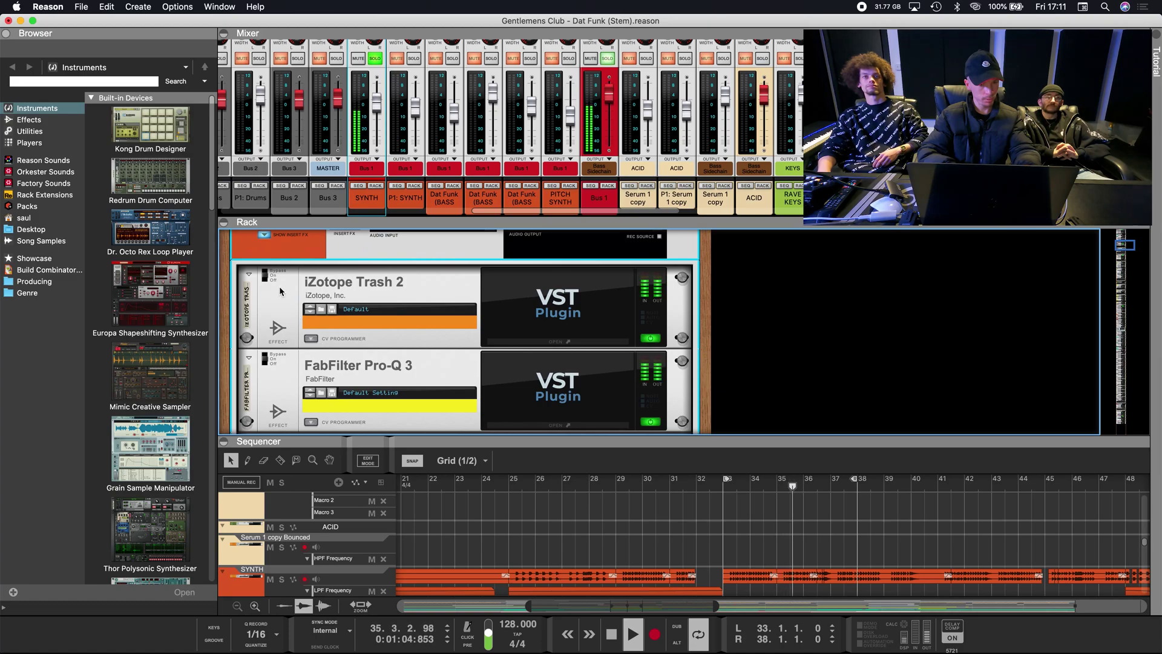
# - Open the FabFilter Pro-Q 3 insert on the SYNTH channel, inspect its EQ curve, and close it
pyautogui.scroll(-3, 429, 236)
pyautogui.click(407, 299)
pyautogui.click(581, 320)
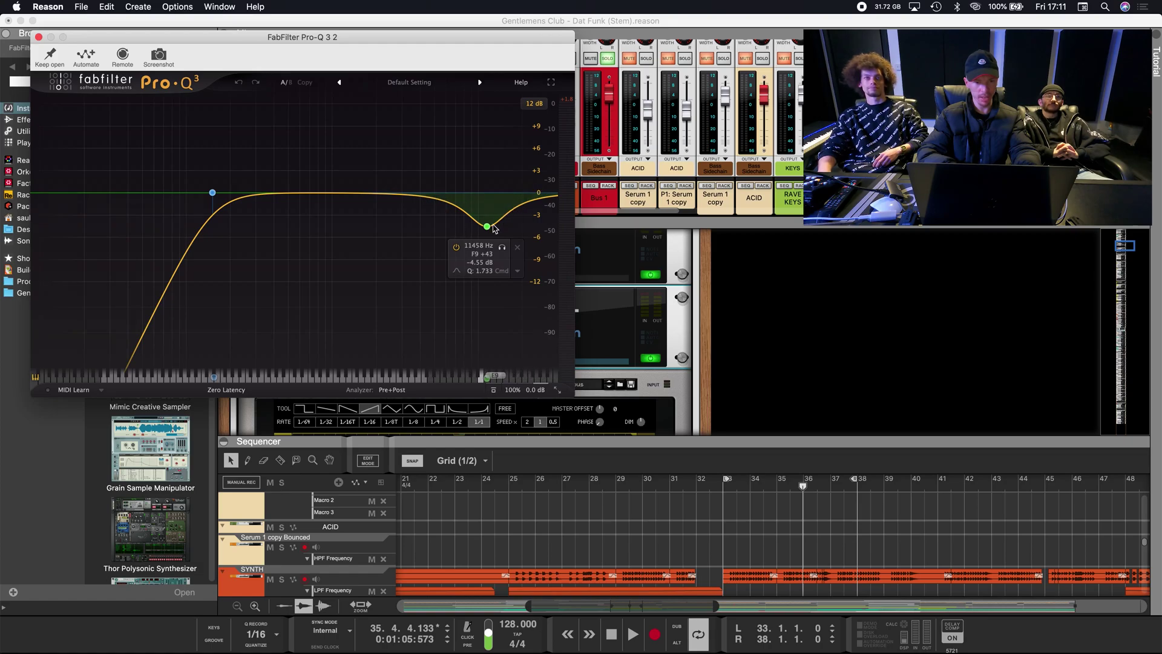
pyautogui.click(38, 38)
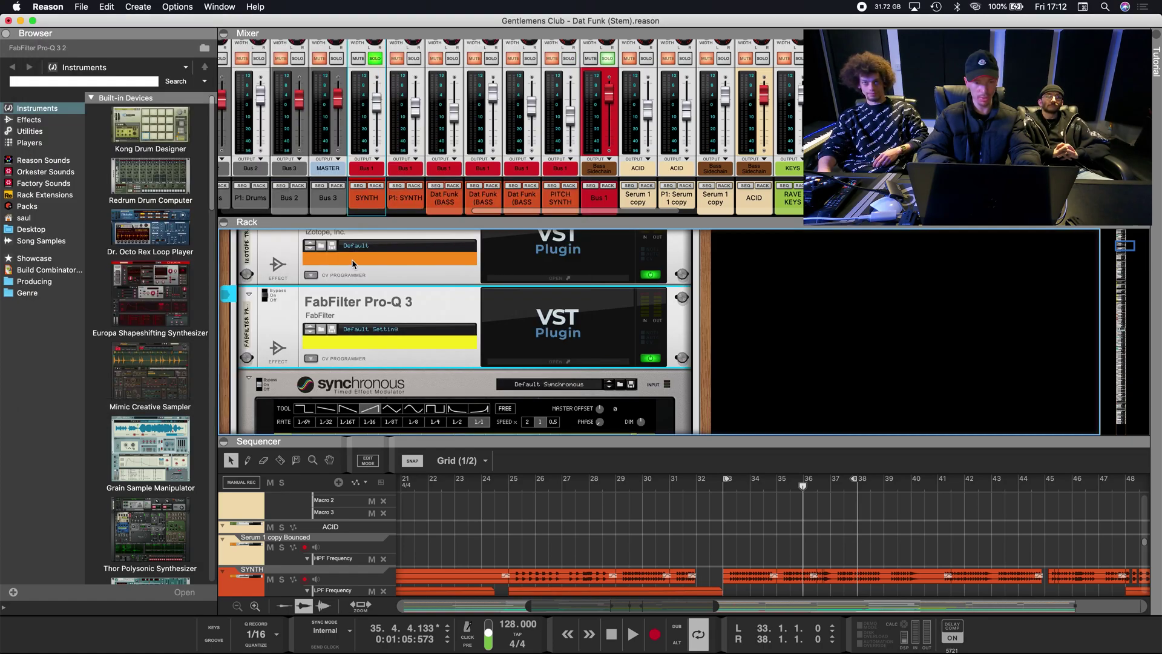
# - Examine the curve and modulation settings of the Synchronous effect in the SYNTH channel's insert chain
pyautogui.scroll(-5, 414, 312)
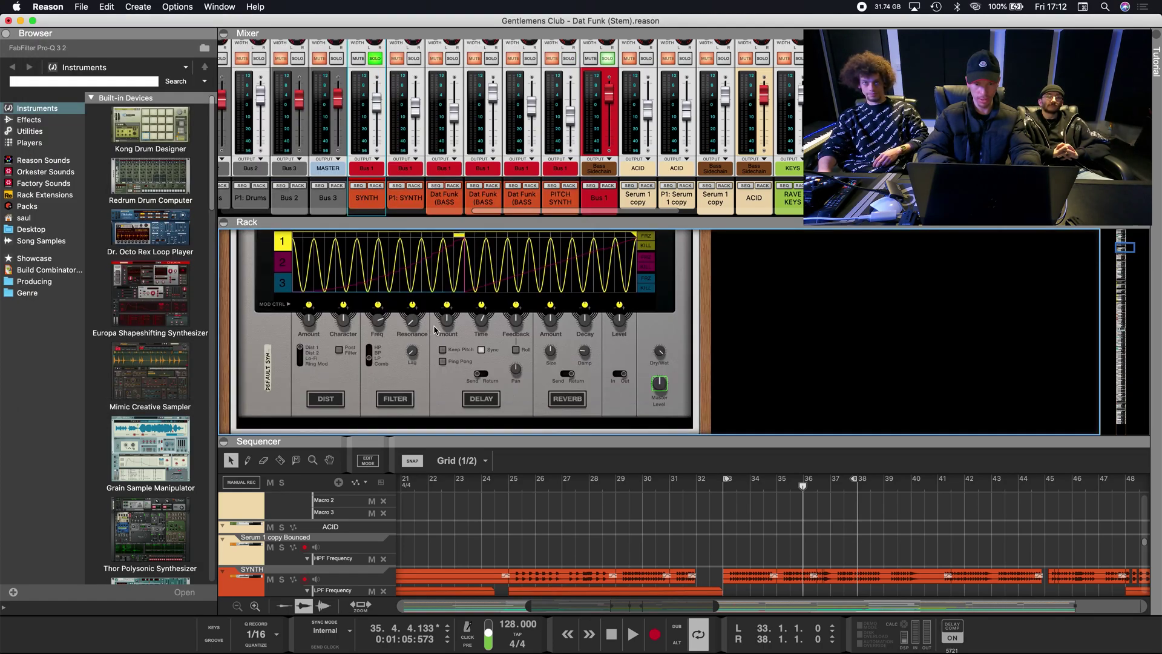
pyautogui.scroll(3, 623, 371)
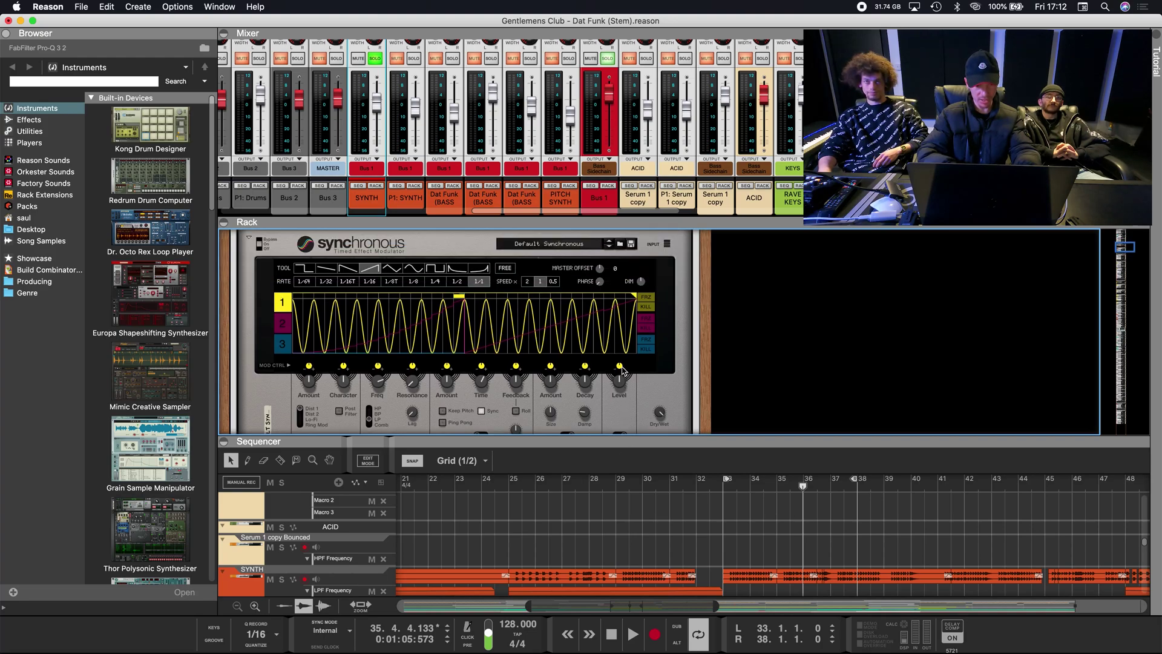
pyautogui.click(422, 262)
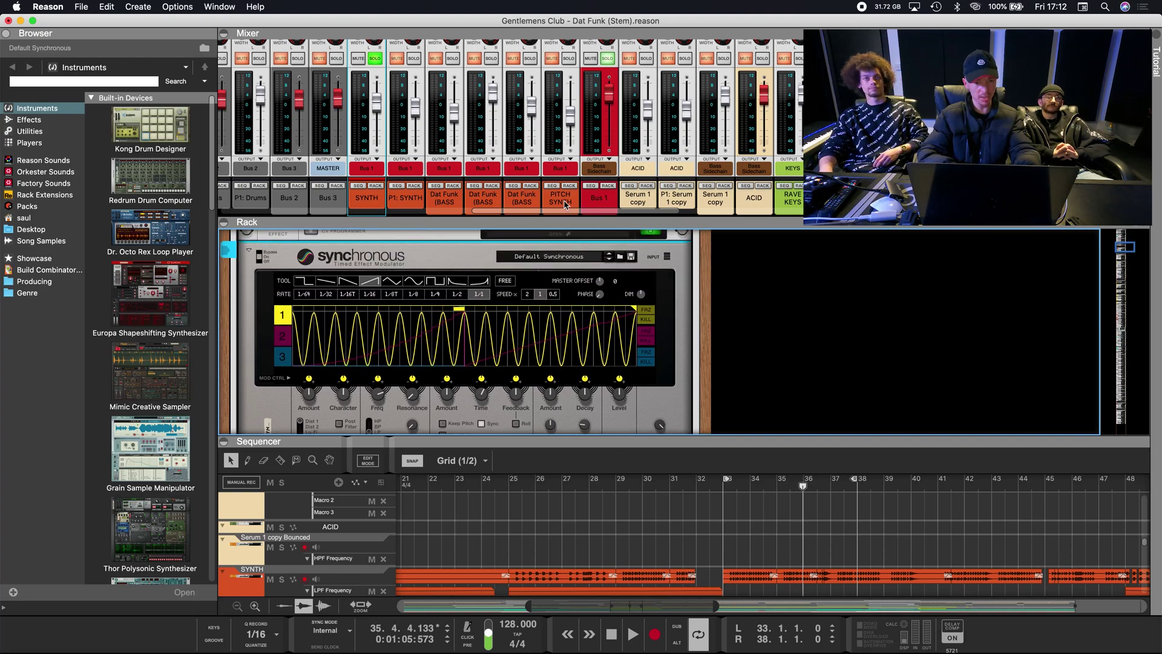
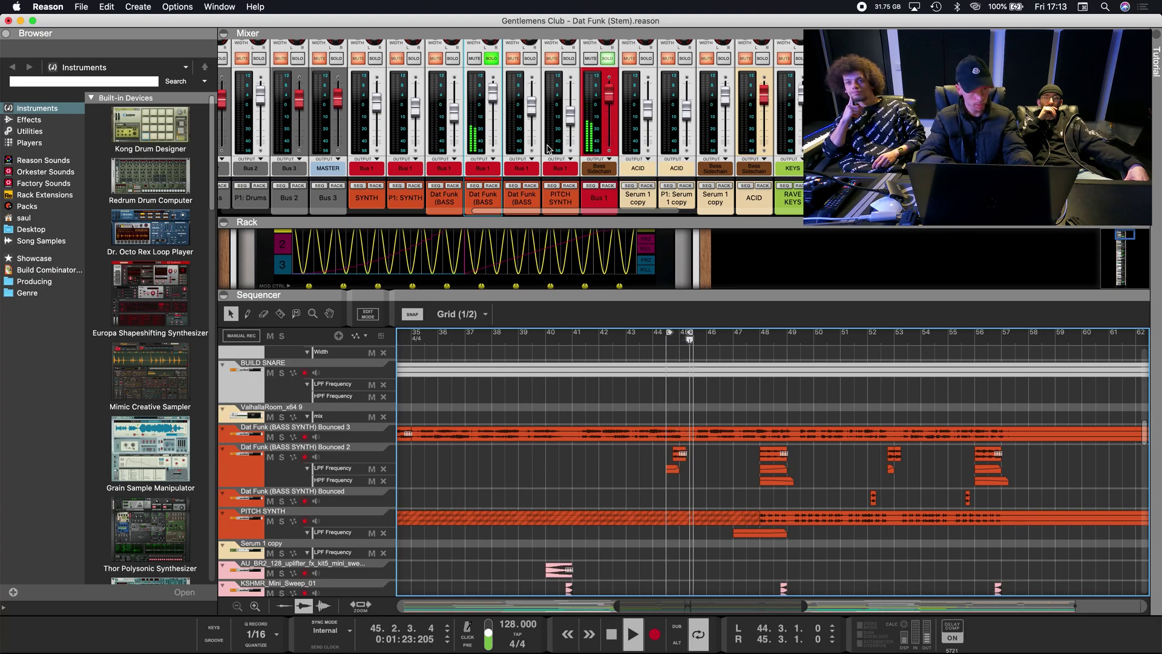
# - Play the soloed bass synth channel from bar 48, and solo the next Dat Funk (BASS SYNTH) channel and play it around bar 52
pyautogui.press('space')
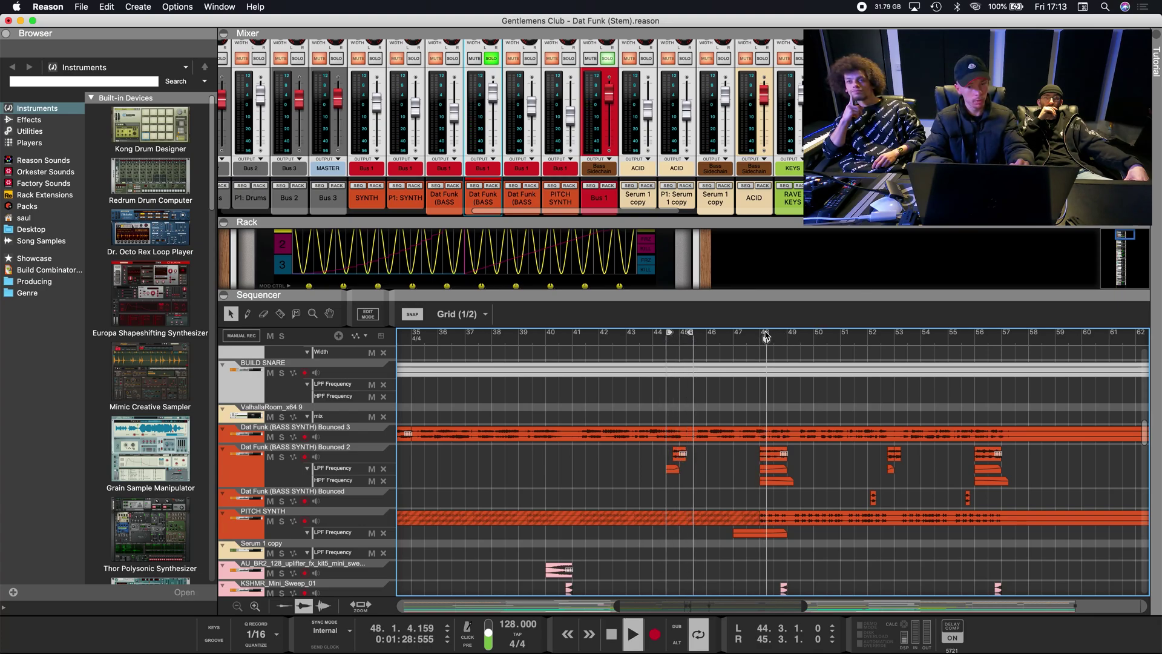
pyautogui.press('space')
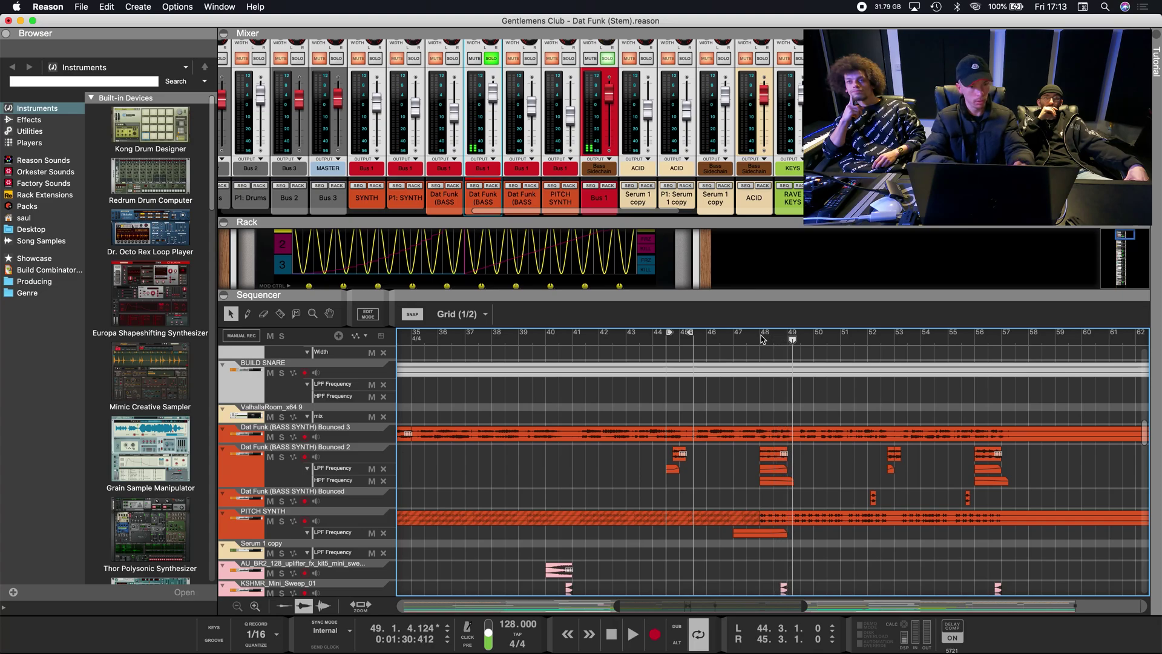
pyautogui.doubleClick(510, 191)
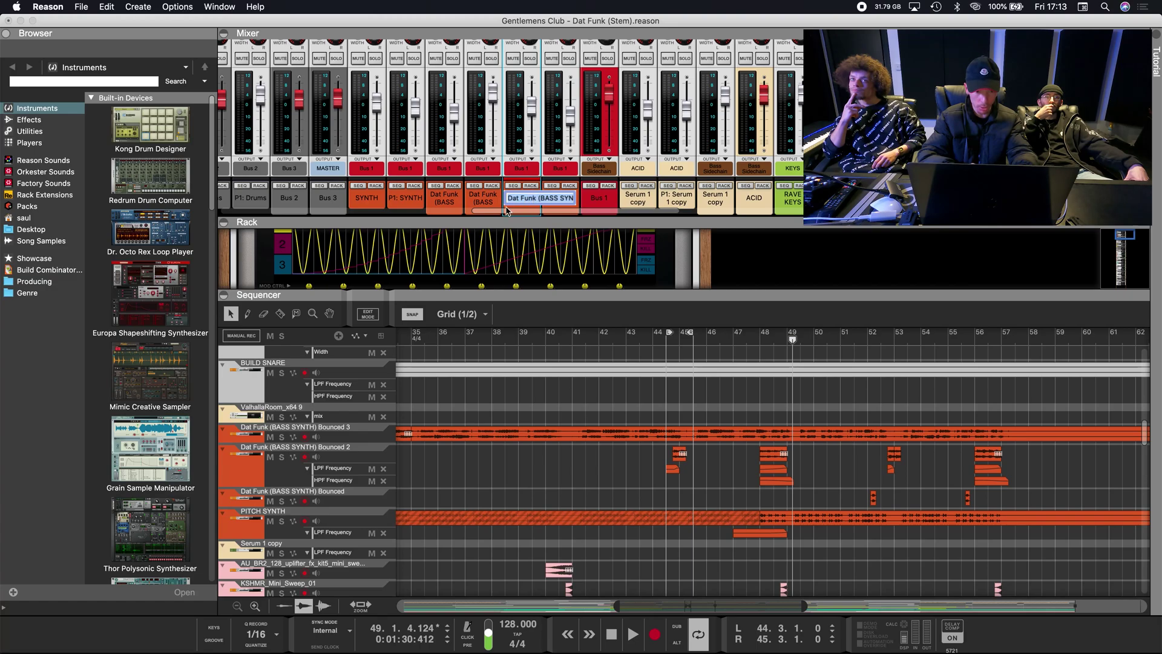
pyautogui.click(530, 59)
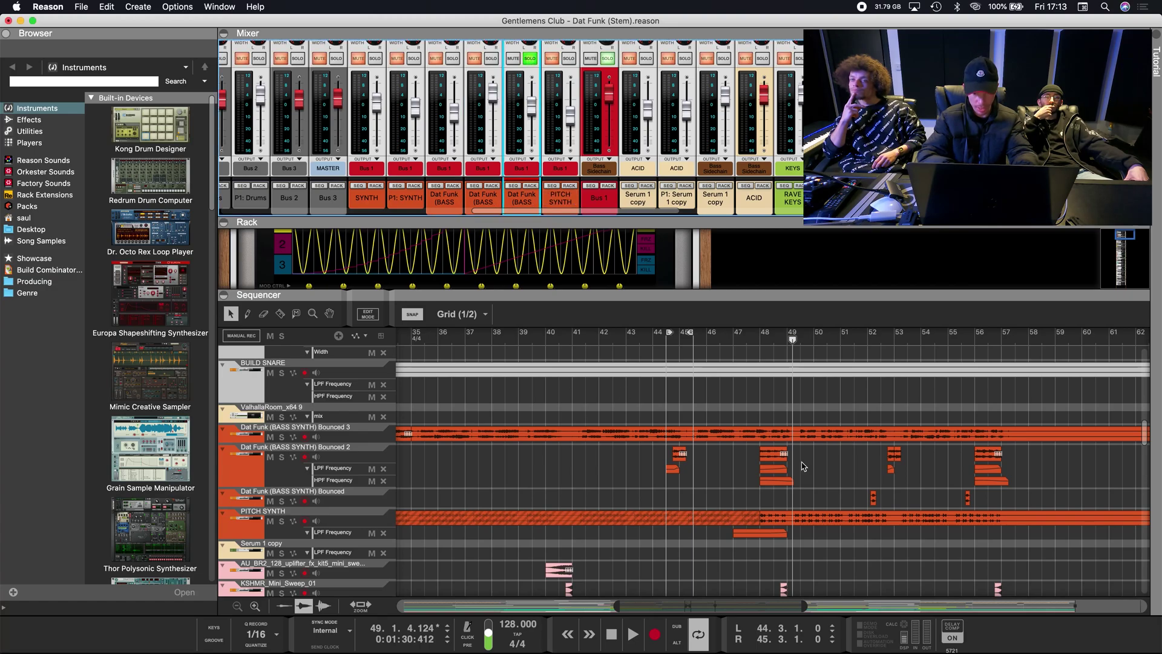
pyautogui.press('space')
pyautogui.click(868, 334)
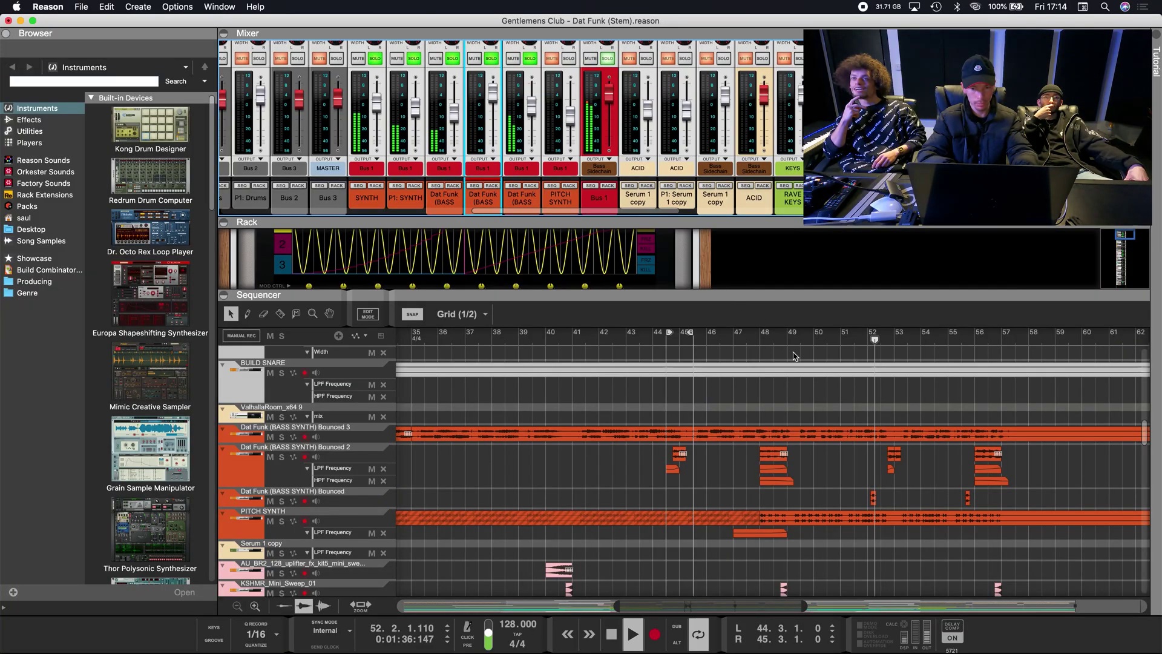
# - Replay the soloed synth and bass synth channels together from the middle of bar 50, and stop playback
pyautogui.press('space')
pyautogui.click(867, 337)
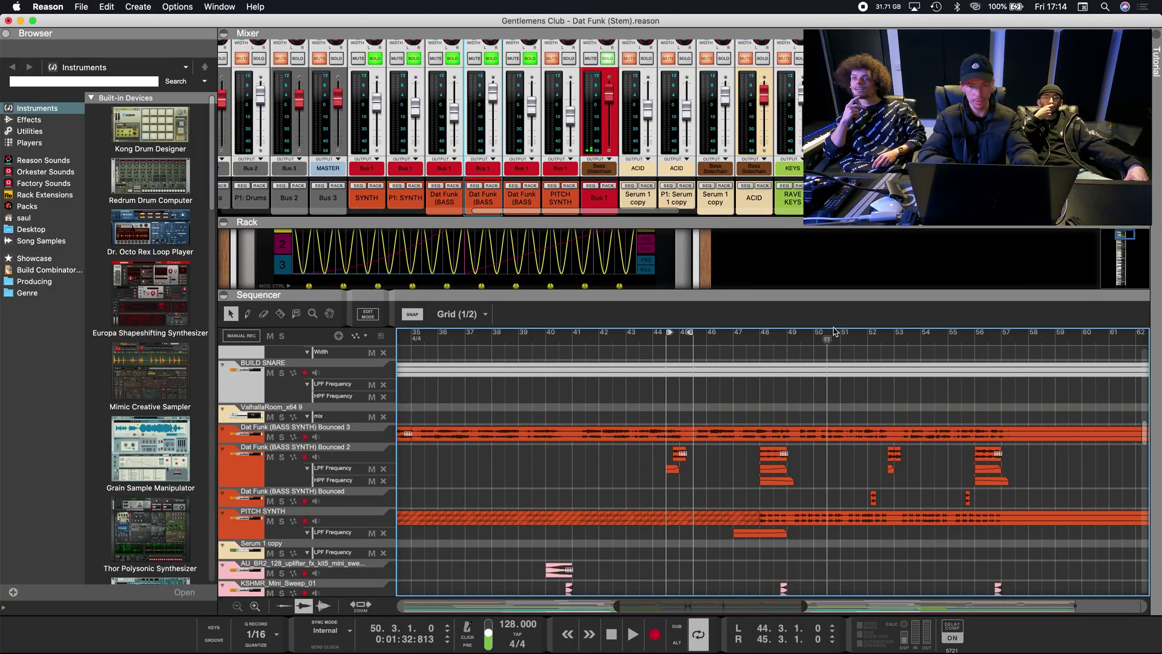
pyautogui.press('space')
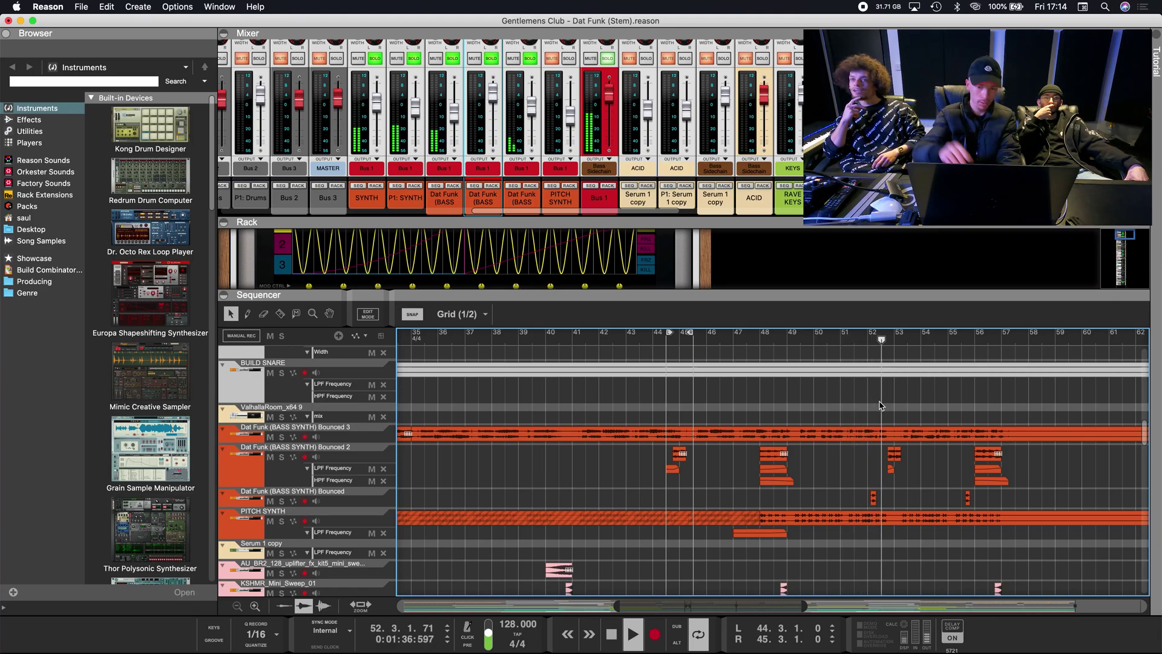
pyautogui.press('space')
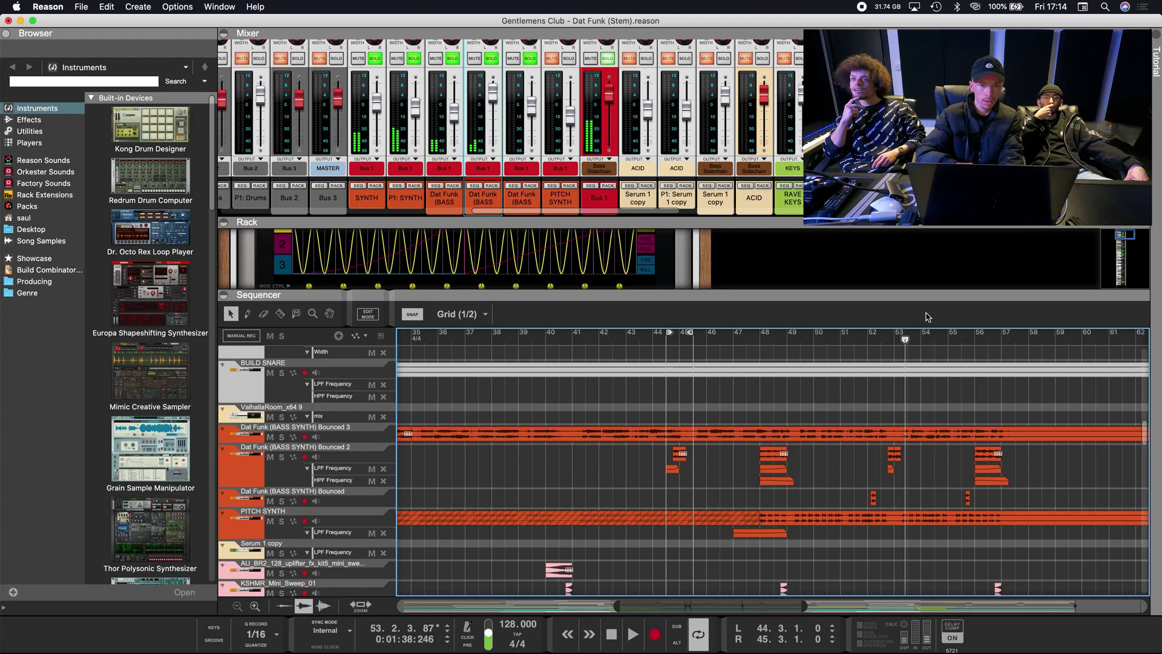
# - Clear the solos on the other synth channels, solo PITCH SYNTH, and play it from around bar 48
pyautogui.click(394, 60)
pyautogui.click(414, 58)
pyautogui.click(453, 59)
pyautogui.click(492, 58)
pyautogui.click(530, 58)
pyautogui.click(569, 59)
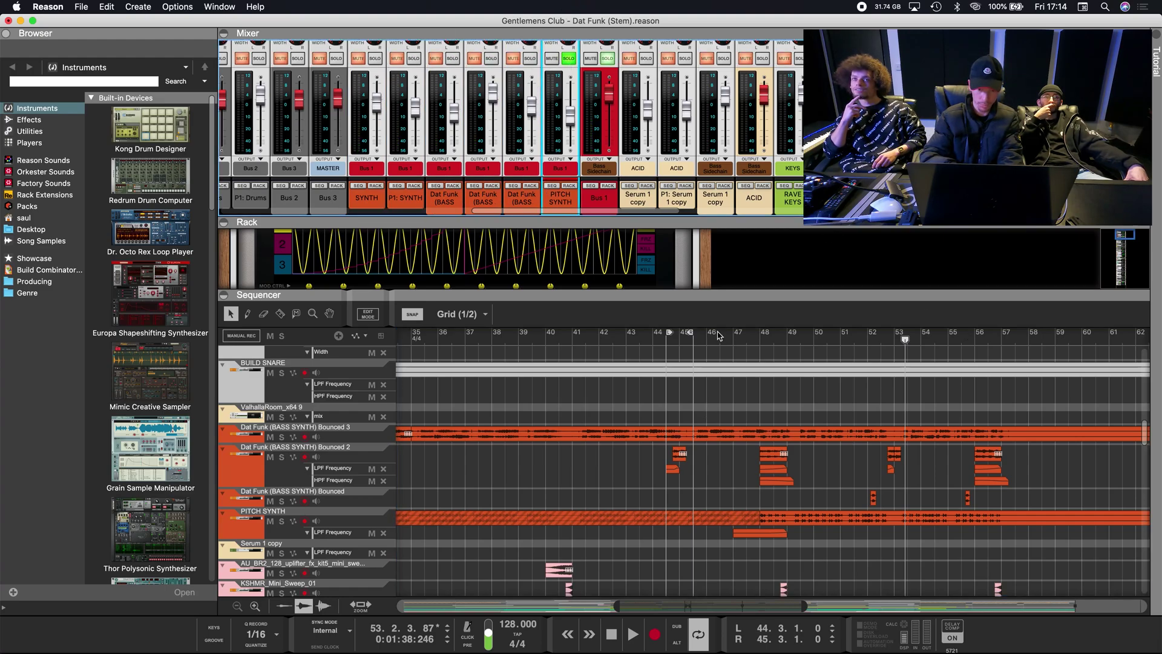
pyautogui.click(756, 334)
pyautogui.press('space')
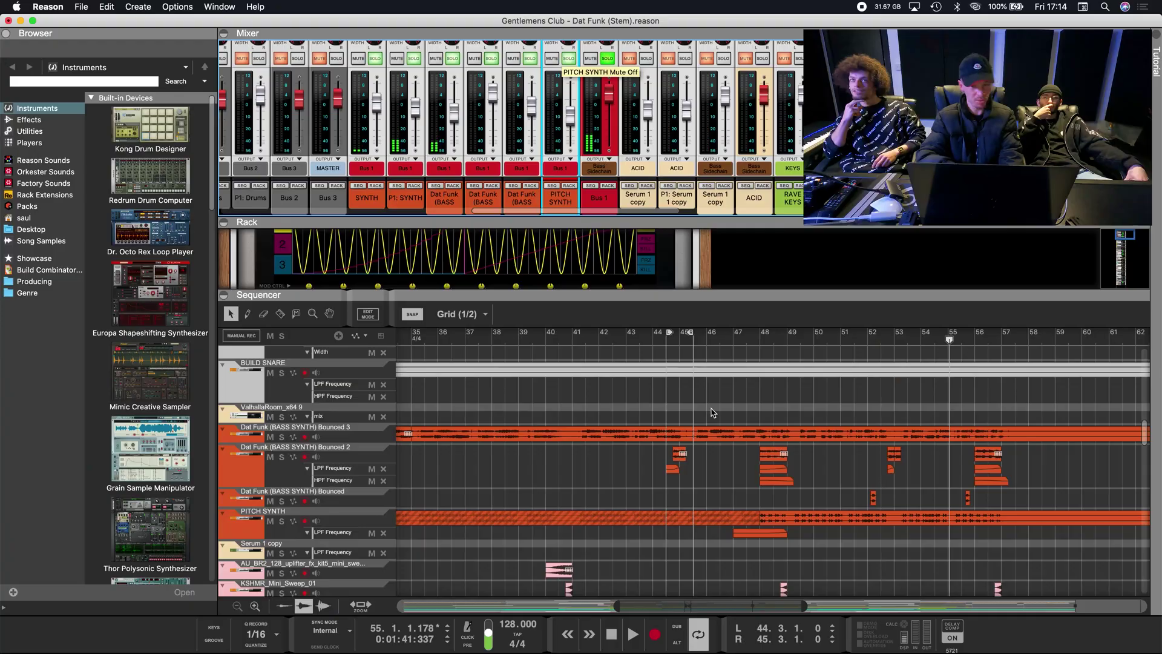
# - Clear the Bus 1 solo, show Bus 1 in an enlarged rack, and look through its insert effects
pyautogui.click(607, 59)
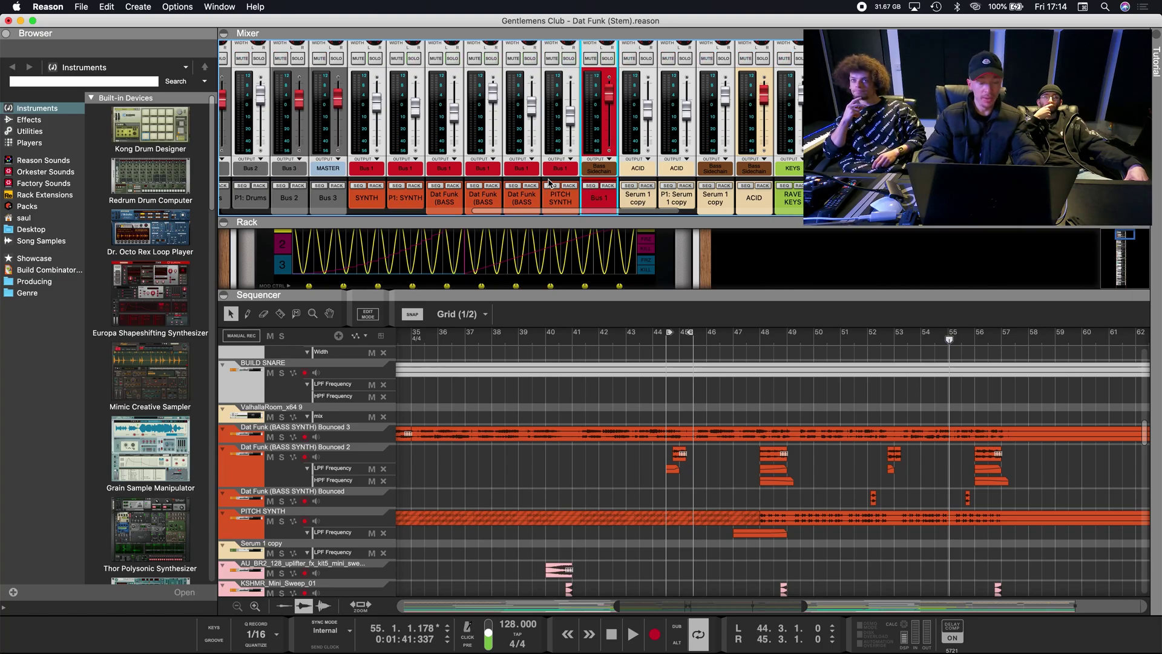
pyautogui.click(591, 185)
pyautogui.click(608, 185)
pyautogui.moveTo(519, 292); pyautogui.dragTo(510, 467)
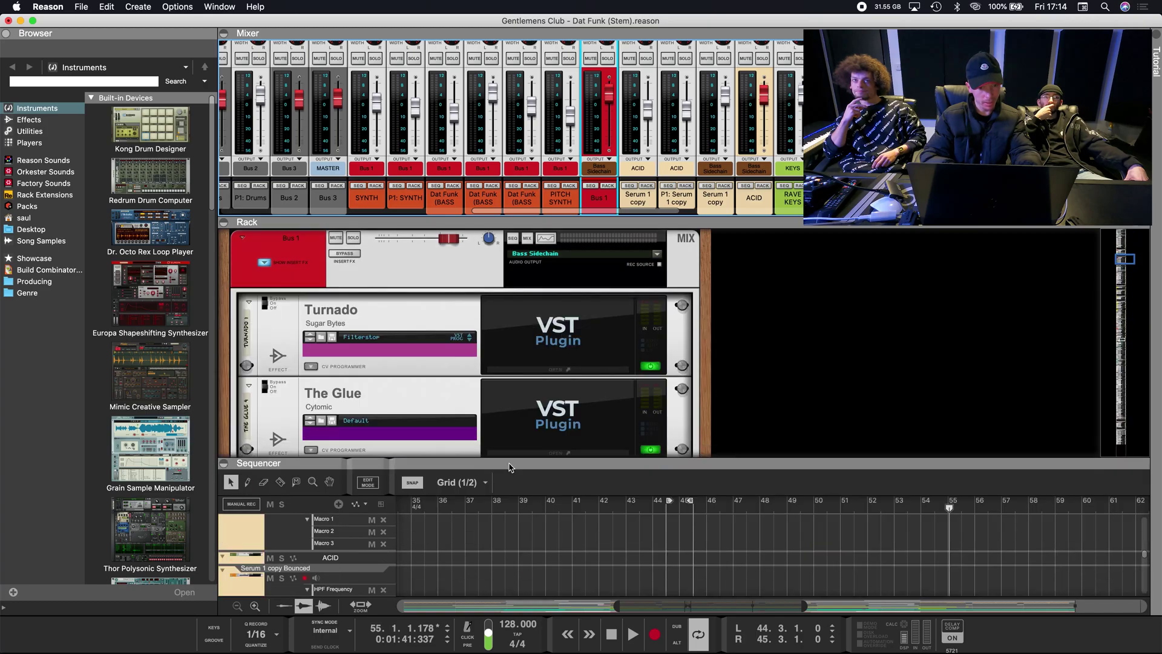
pyautogui.scroll(-20, 371, 333)
pyautogui.scroll(18, 372, 332)
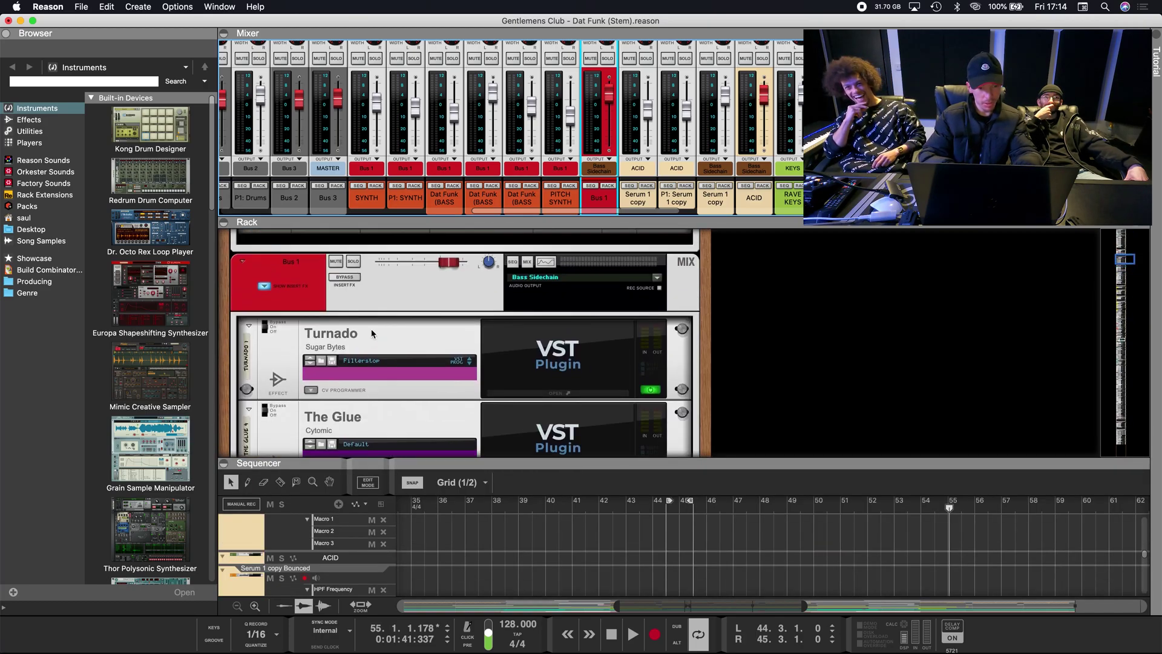
pyautogui.scroll(2, 371, 329)
# - Solo Bus 1 again and play it with the loop set to bars 49 to 53
pyautogui.click(607, 58)
pyautogui.click(627, 507)
pyautogui.press('space')
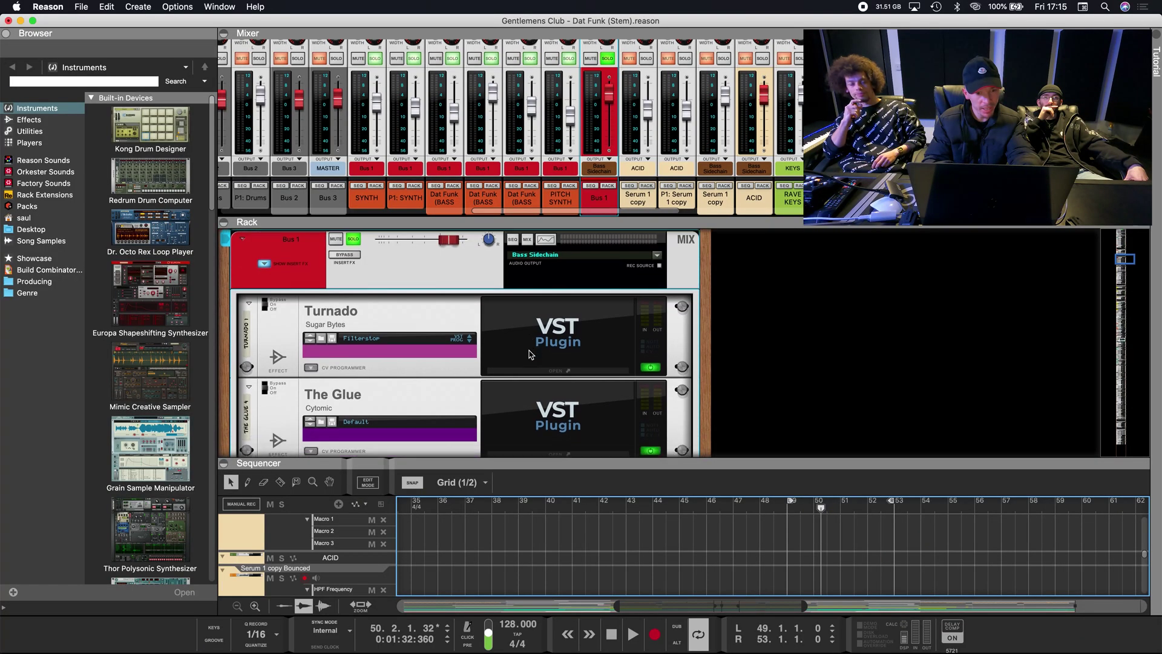
# - Open the first FabFilter Pro-Q 3 after The Glue in the Bus 1 inserts to inspect it
pyautogui.scroll(-1, 529, 354)
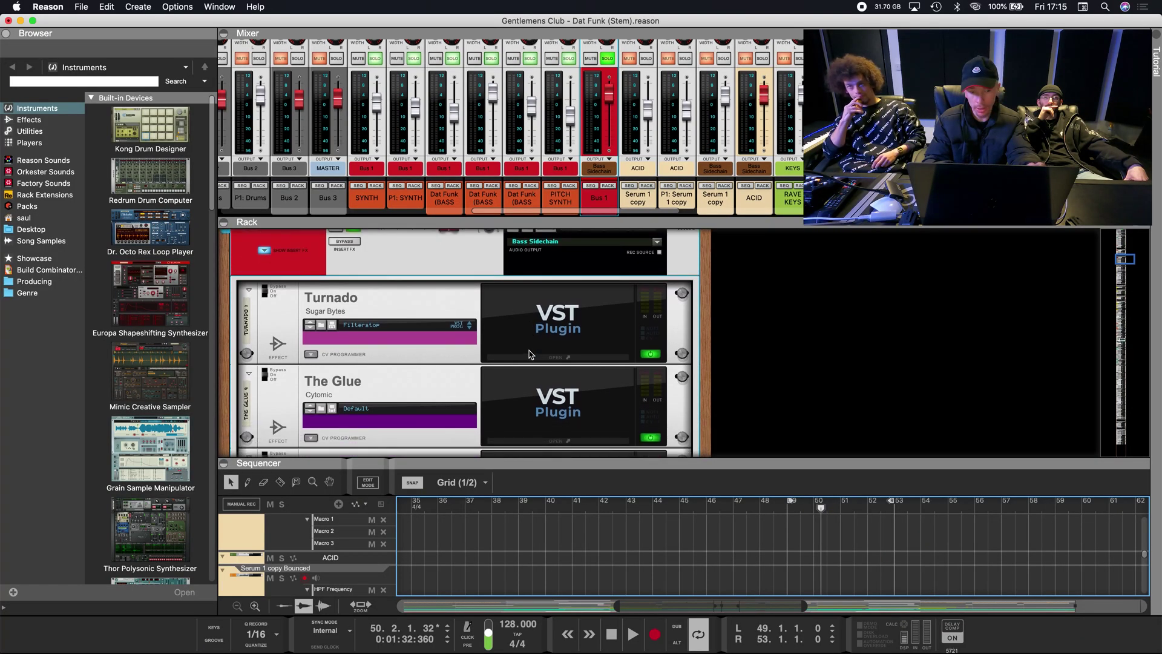
pyautogui.scroll(-3, 529, 354)
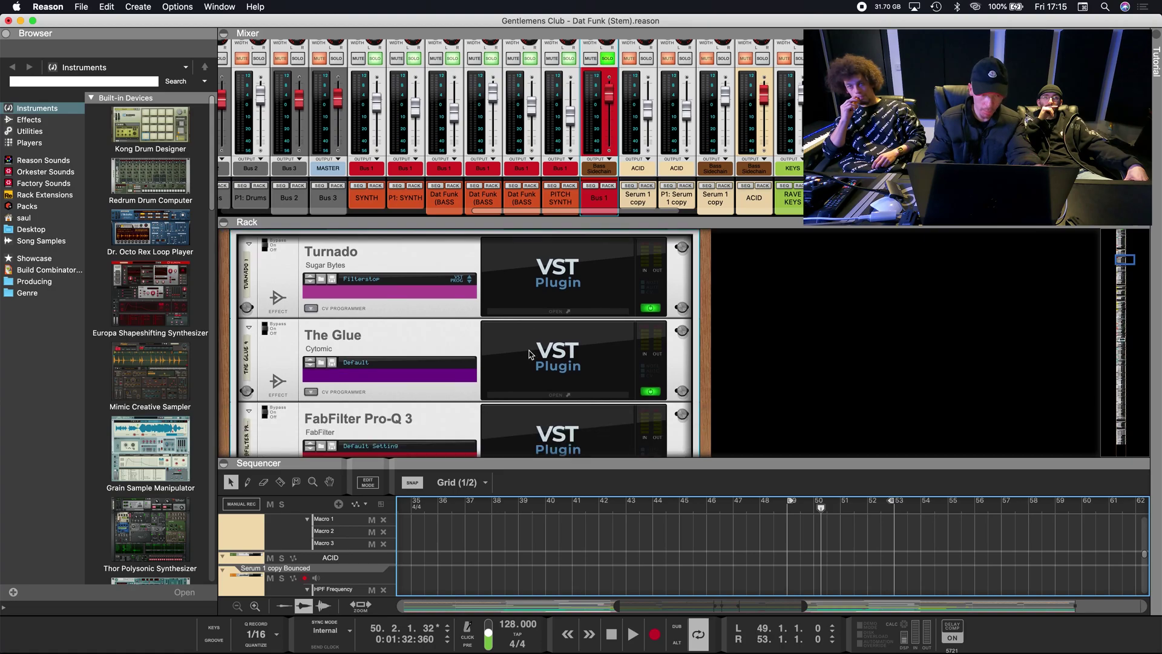
pyautogui.scroll(-3, 524, 353)
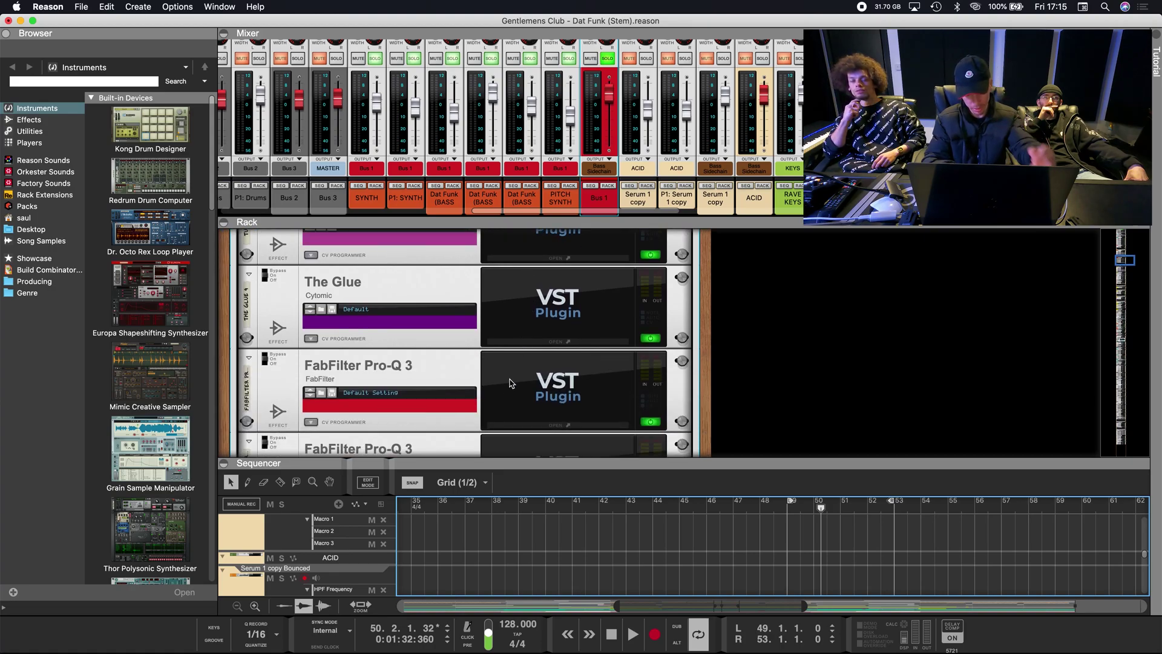
pyautogui.doubleClick(523, 353)
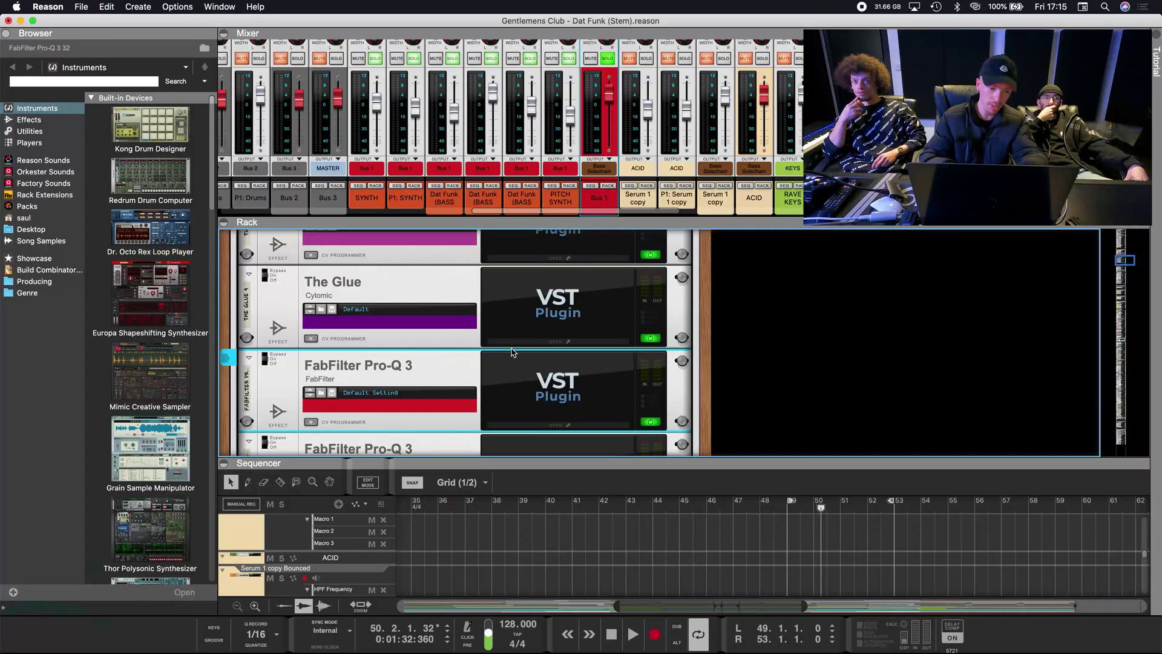
# - Open the second FabFilter Pro-Q 3 in the Bus 1 inserts, inspect its low-cut and high-cut bands, and close it
pyautogui.scroll(-2, 511, 352)
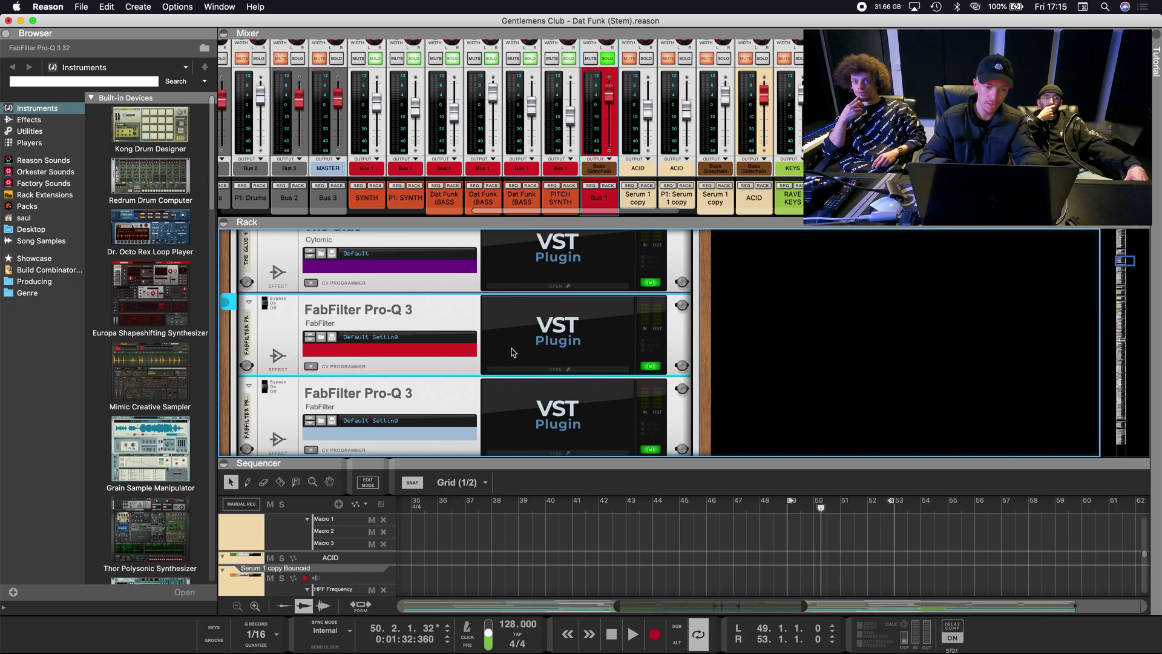
pyautogui.click(511, 353)
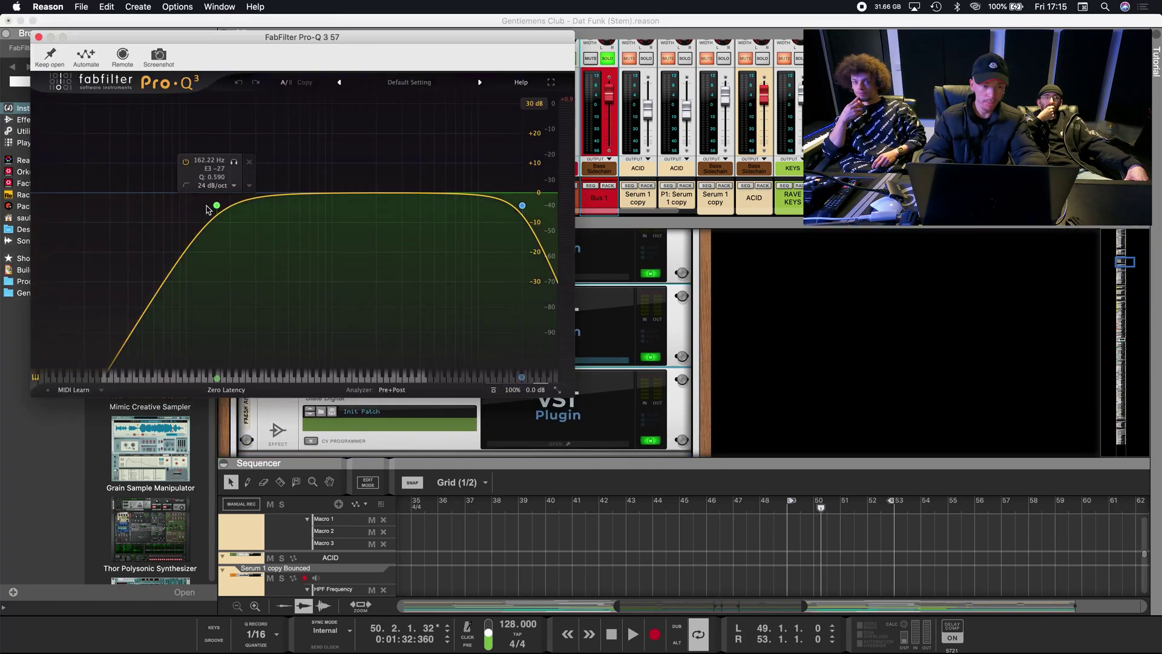
pyautogui.click(37, 37)
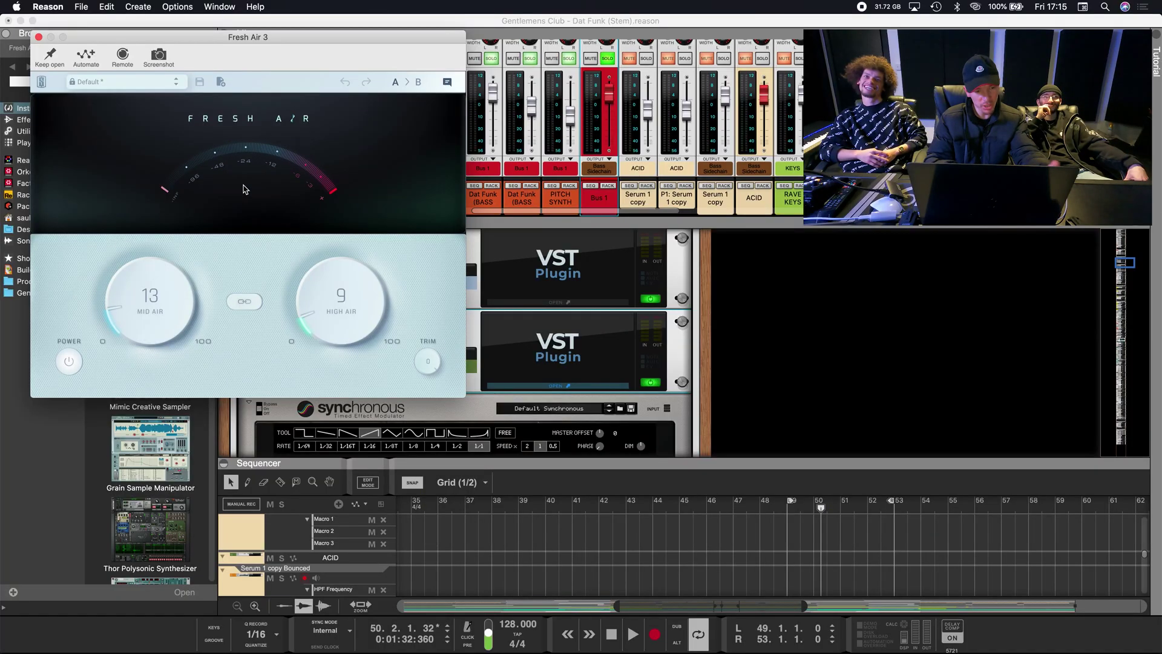
# - Play the Bus 1 loop with Fresh Air open, toggle the plugin's bypass during playback, and close its window
pyautogui.press('space')
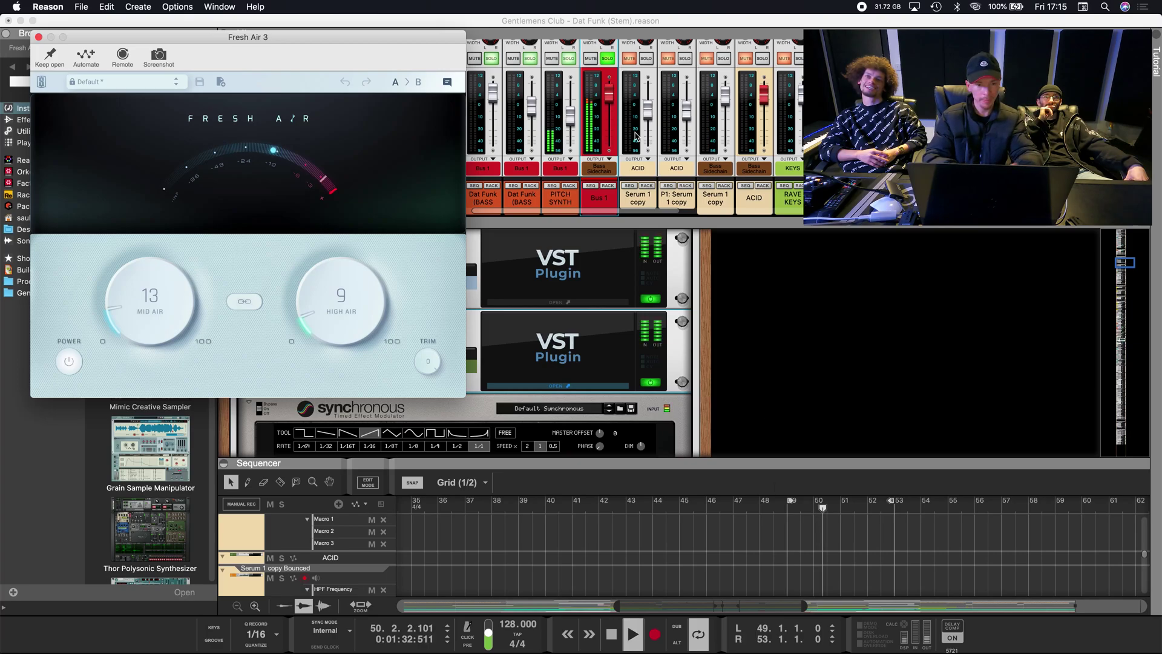
pyautogui.moveTo(221, 38); pyautogui.dragTo(670, 44)
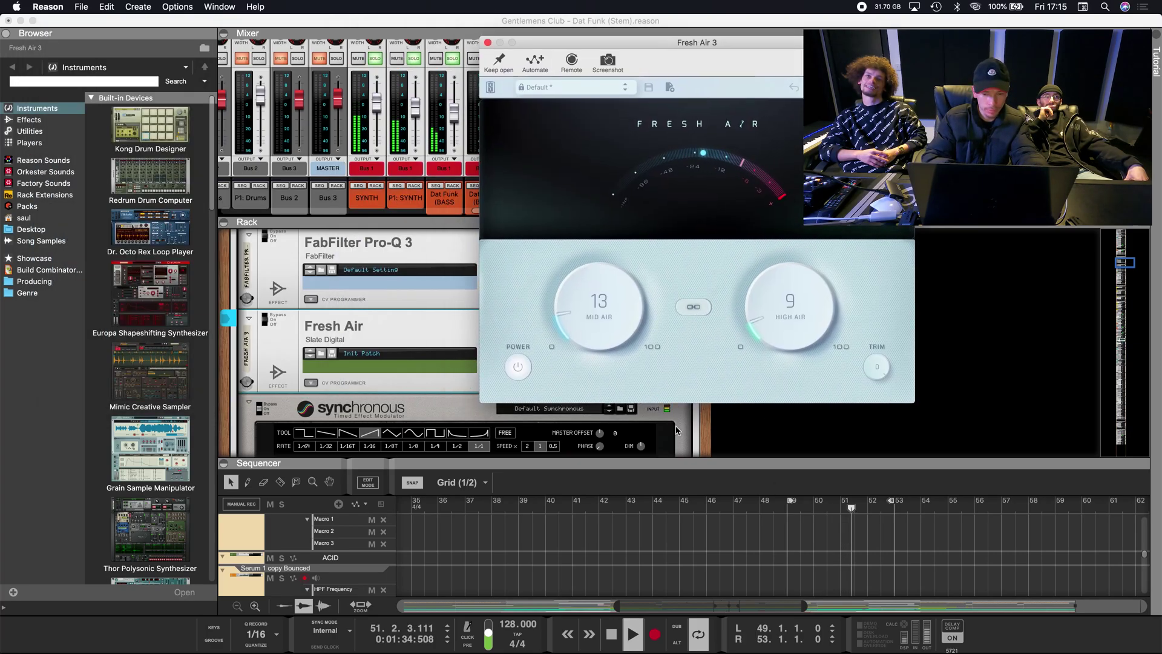
pyautogui.click(267, 315)
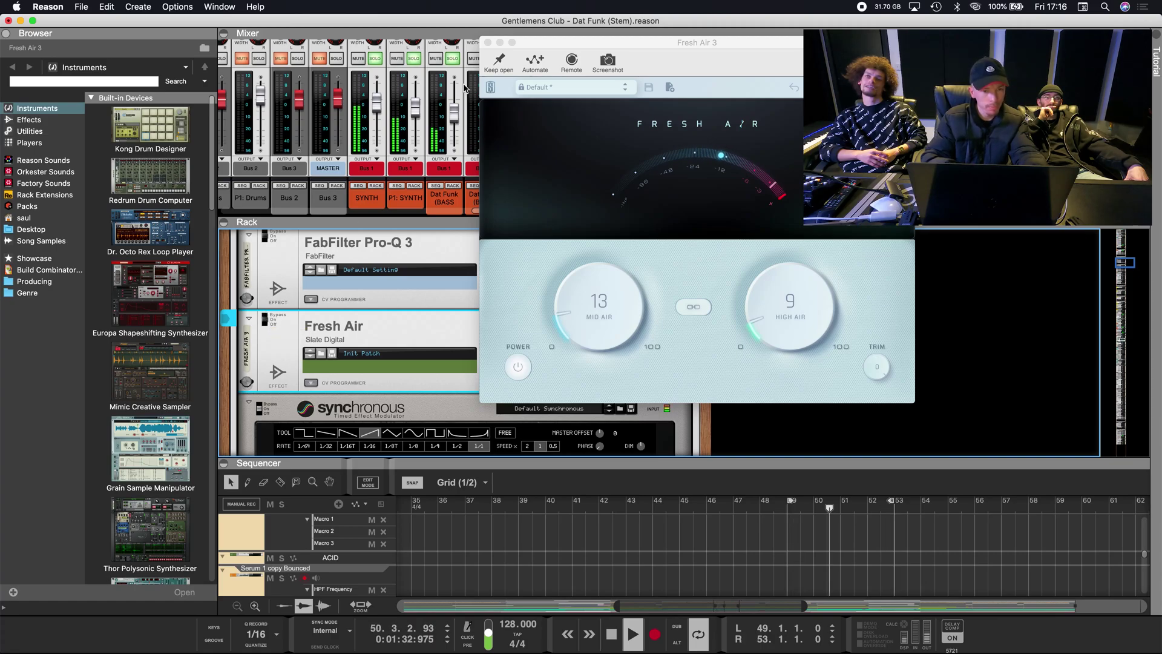
pyautogui.click(488, 43)
# - Examine the Synchronous effect in the Bus 1 insert chain, including its curve and modulation controls
pyautogui.scroll(-10, 459, 315)
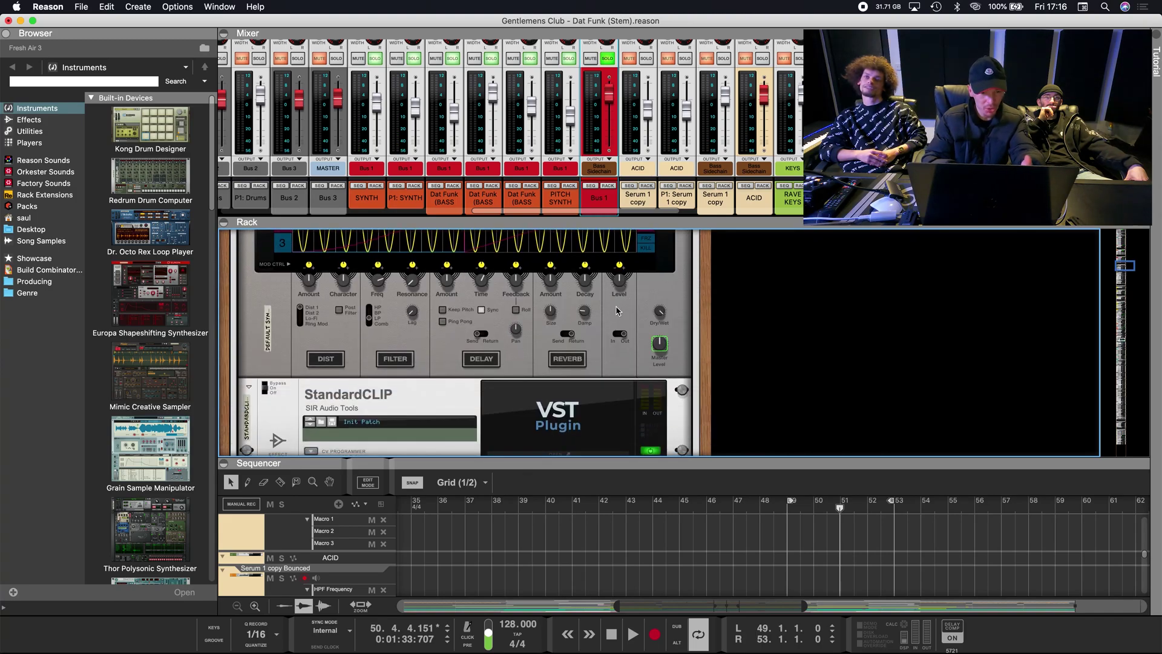
pyautogui.scroll(5, 617, 312)
pyautogui.scroll(-3, 618, 310)
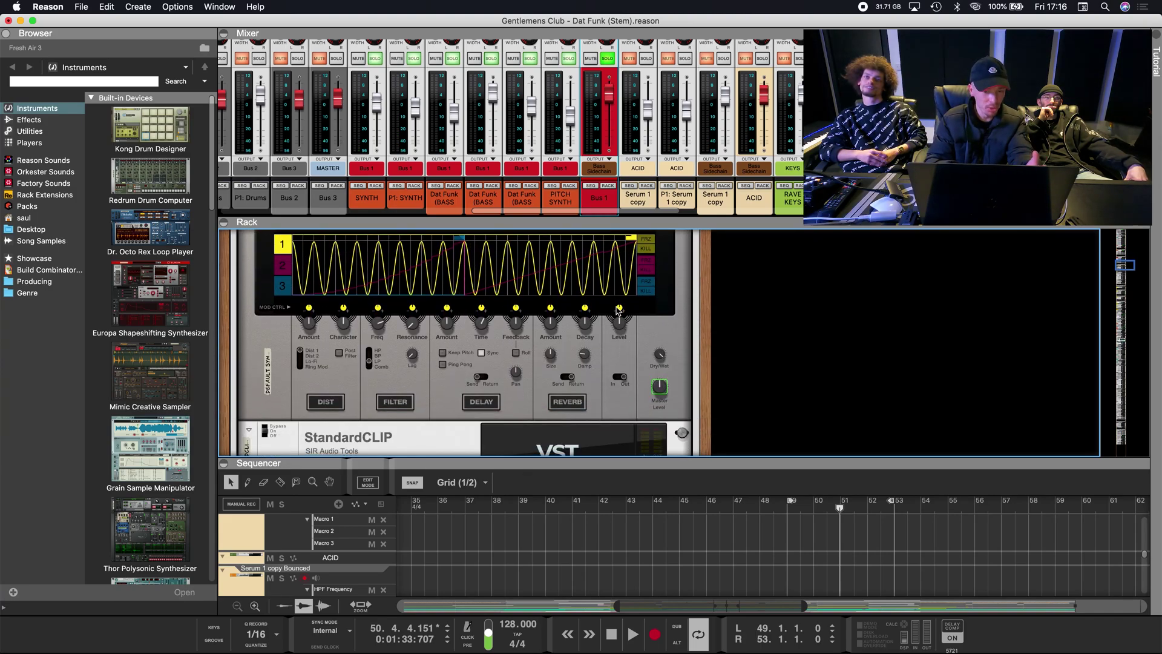
# - Open StandardCLIP on Bus 1, play the loop from bar 49 to watch its clipping, and close the plugin
pyautogui.scroll(-4, 618, 310)
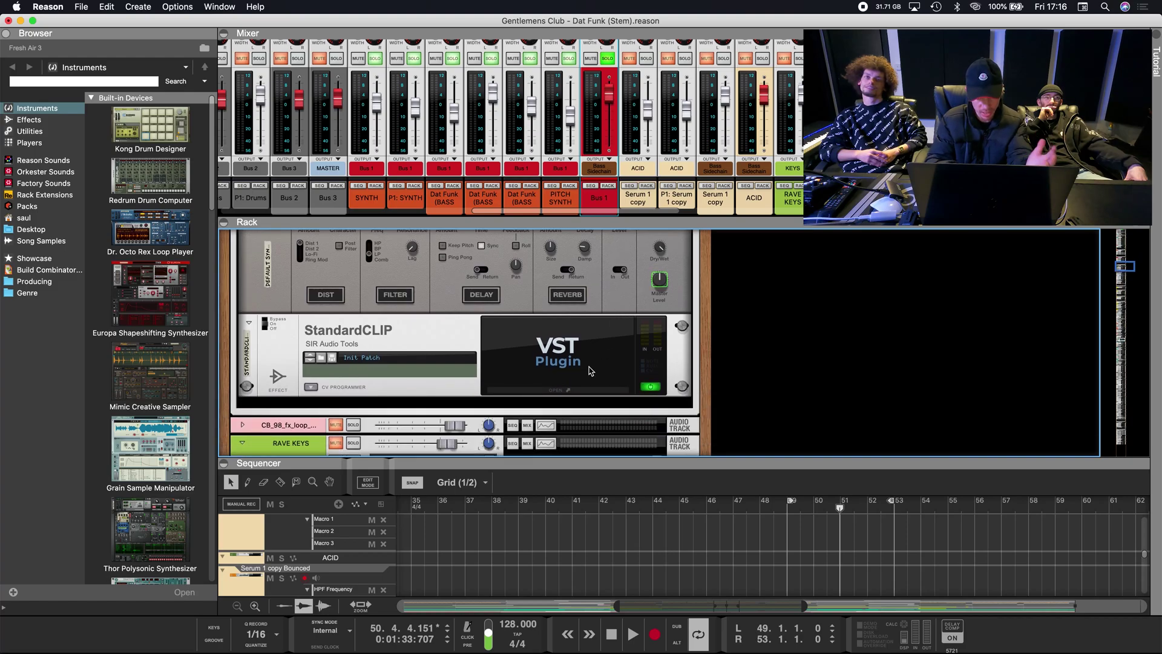
pyautogui.click(590, 370)
pyautogui.click(789, 506)
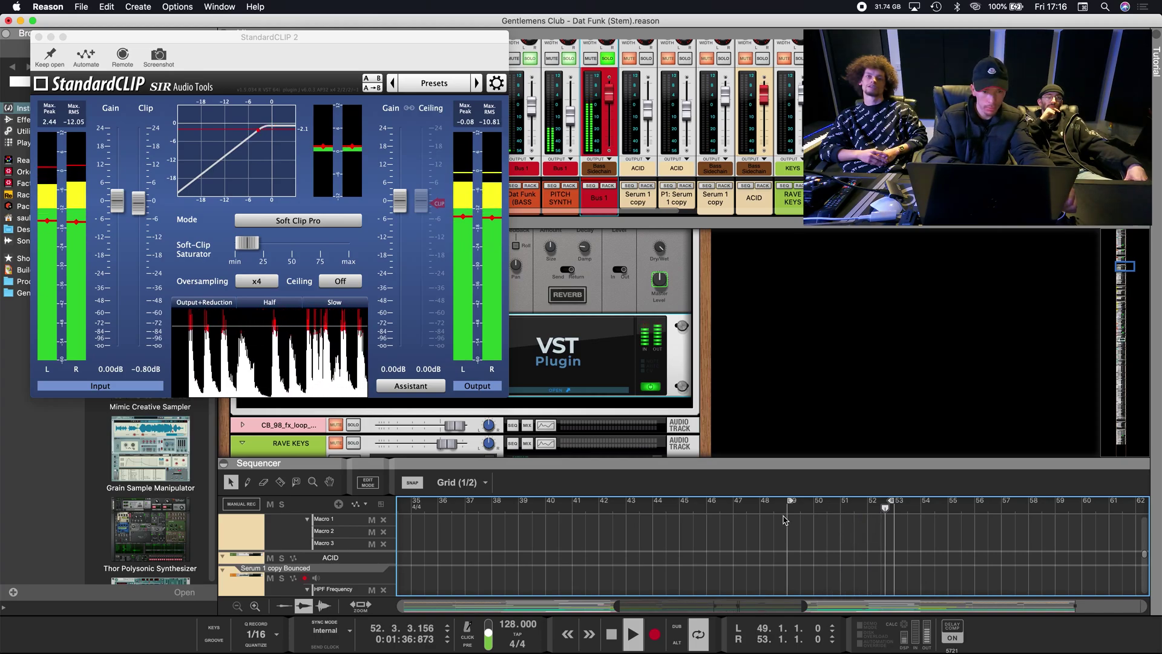
pyautogui.press('super+w')
pyautogui.hscroll(5, 630, 133)
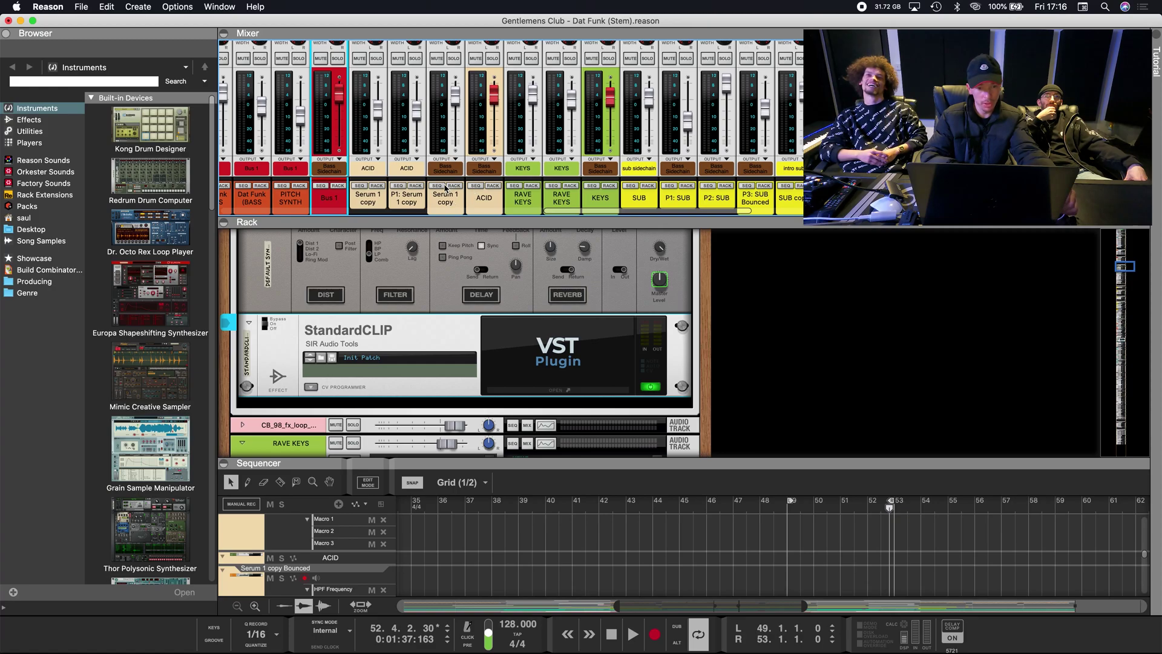
# - Locate the Serum 1 copy and ACID tracks and audition the soloed ACID bus with the loop starting at 9.3.1.0
pyautogui.click(360, 185)
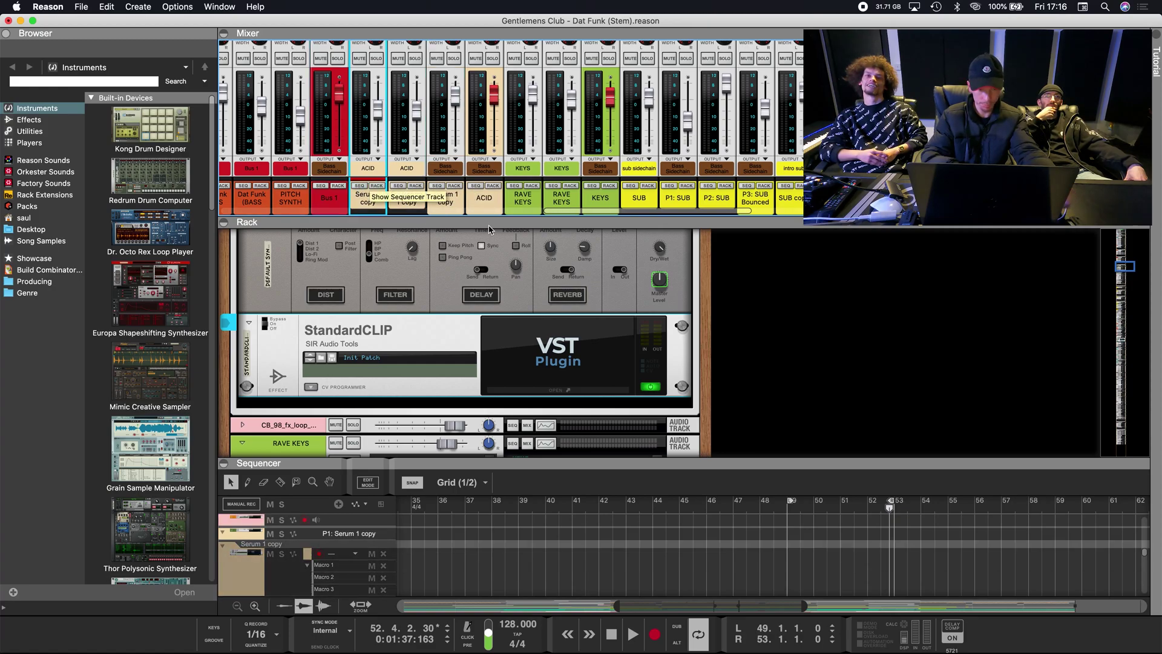
pyautogui.click(476, 185)
pyautogui.click(437, 185)
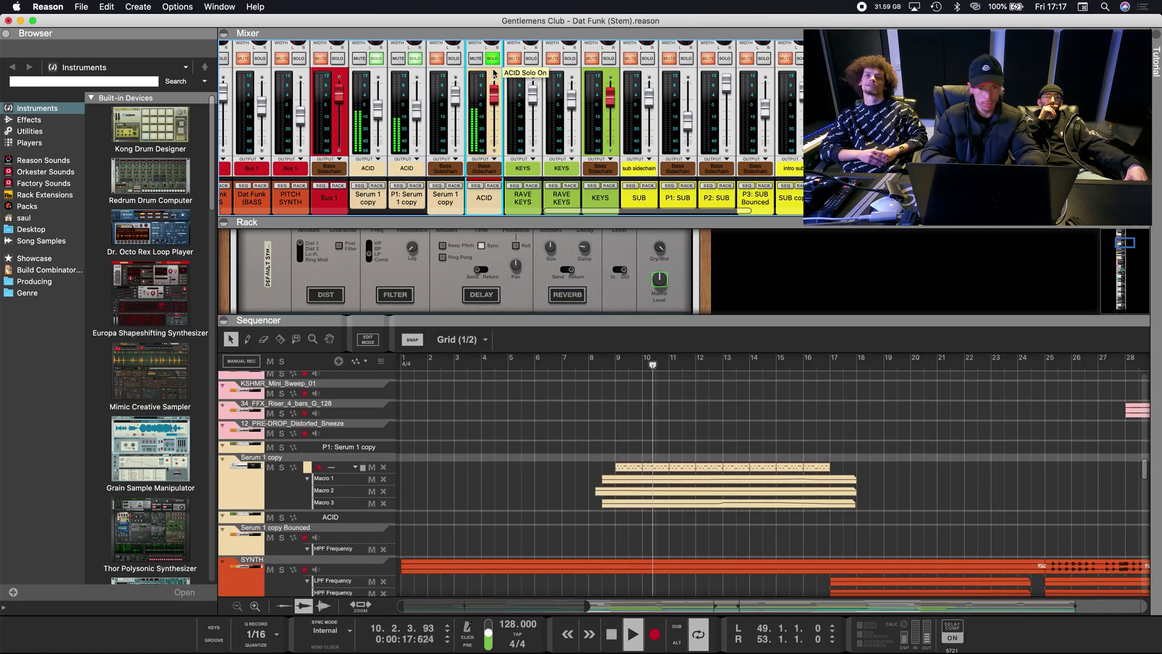
pyautogui.keyDown('super'); pyautogui.click(624, 363); pyautogui.keyUp('super')
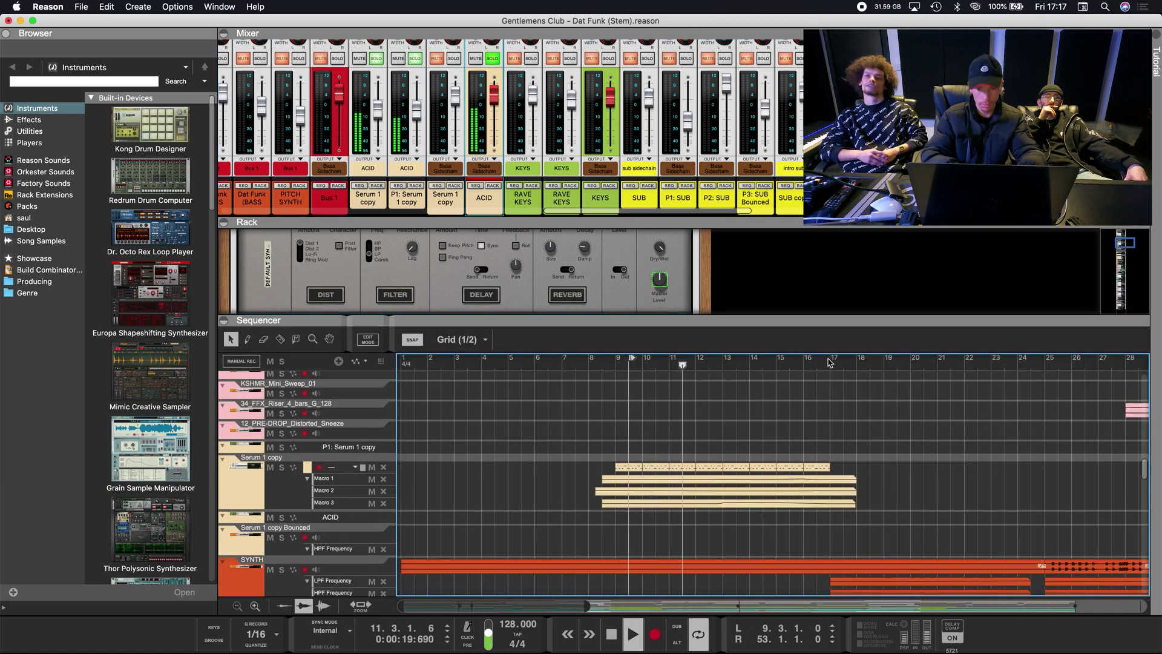
# - Open Serum on the Serum 1 copy channel and inspect its FX and OSC pages while the loop plays
pyautogui.click(453, 186)
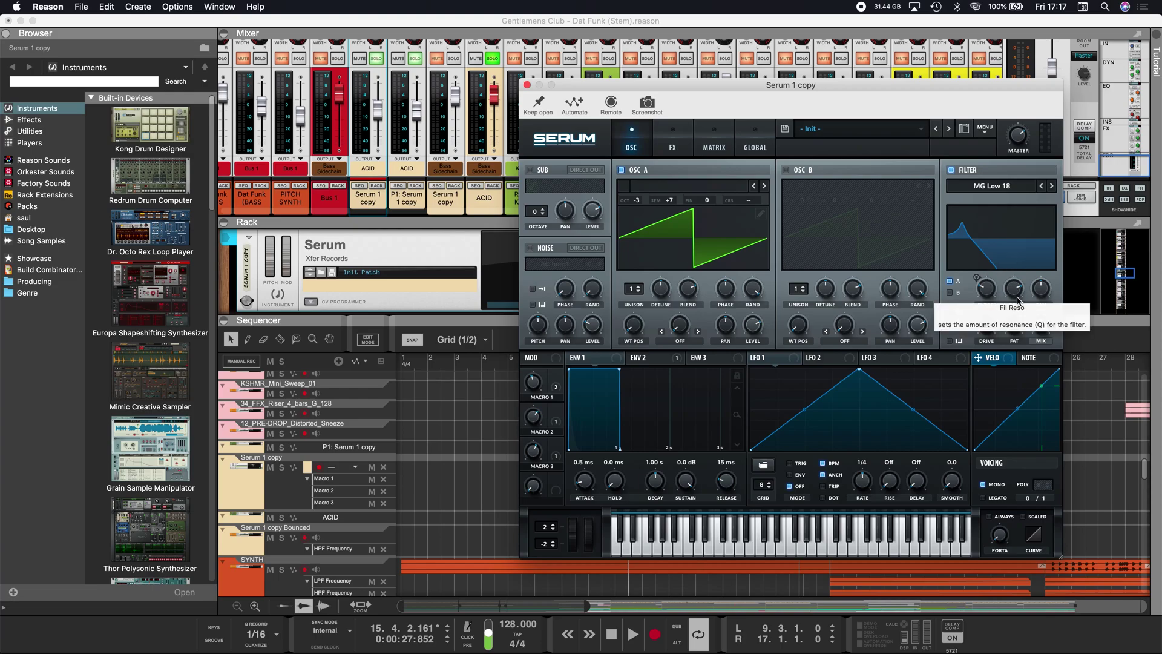
pyautogui.press('space')
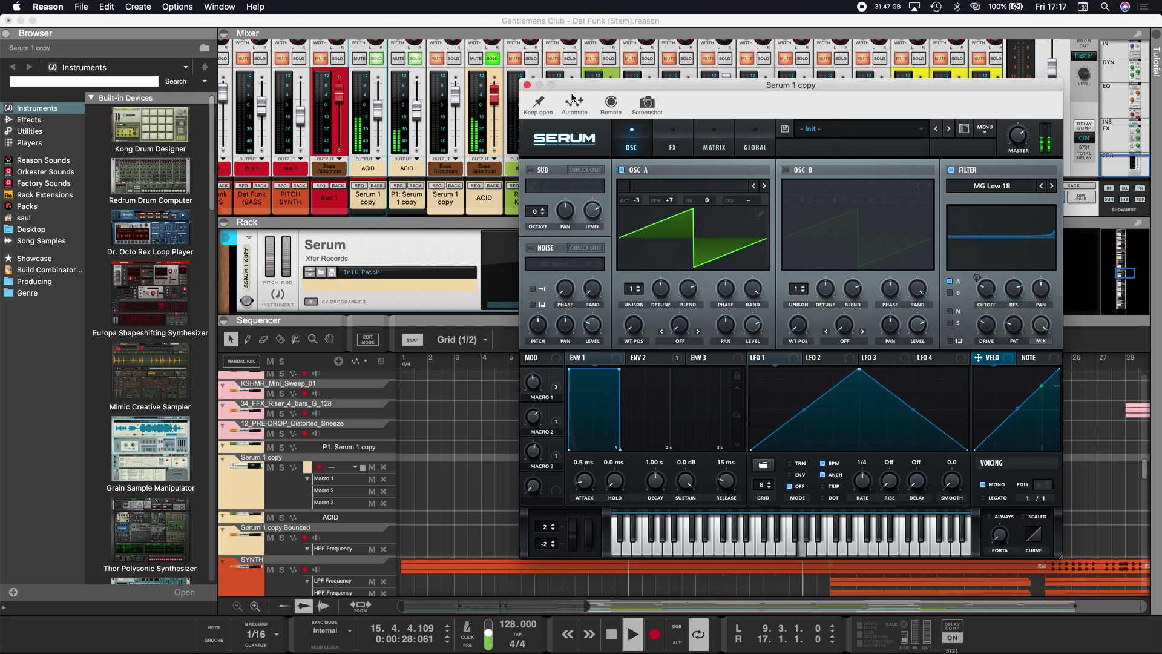
pyautogui.click(665, 147)
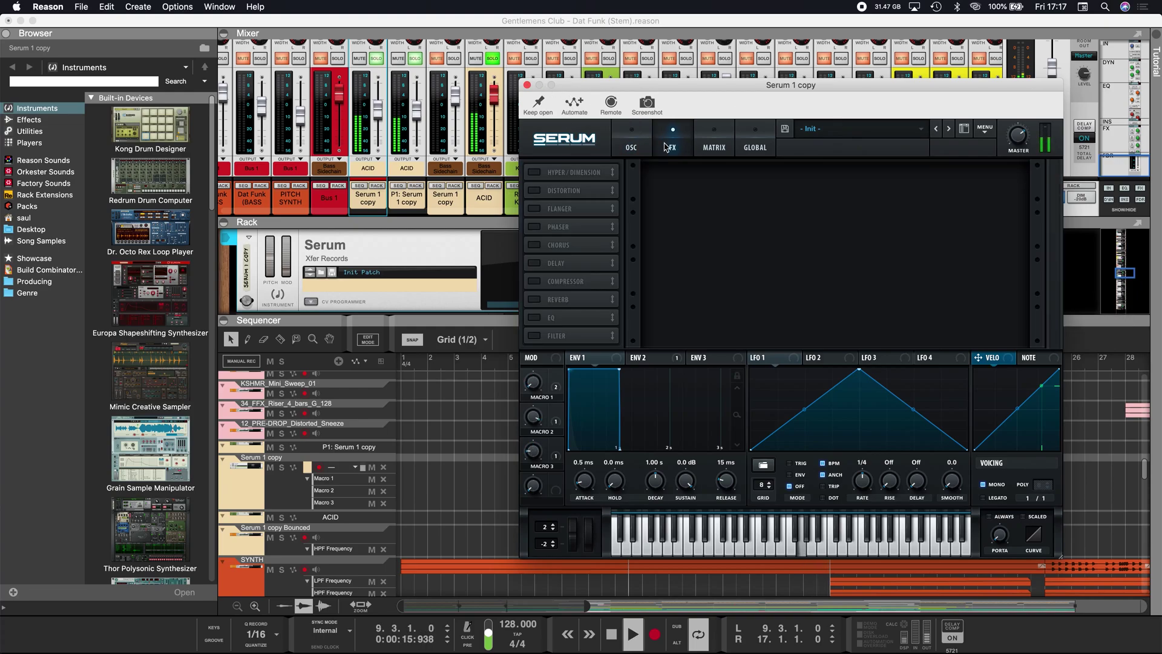
pyautogui.click(630, 138)
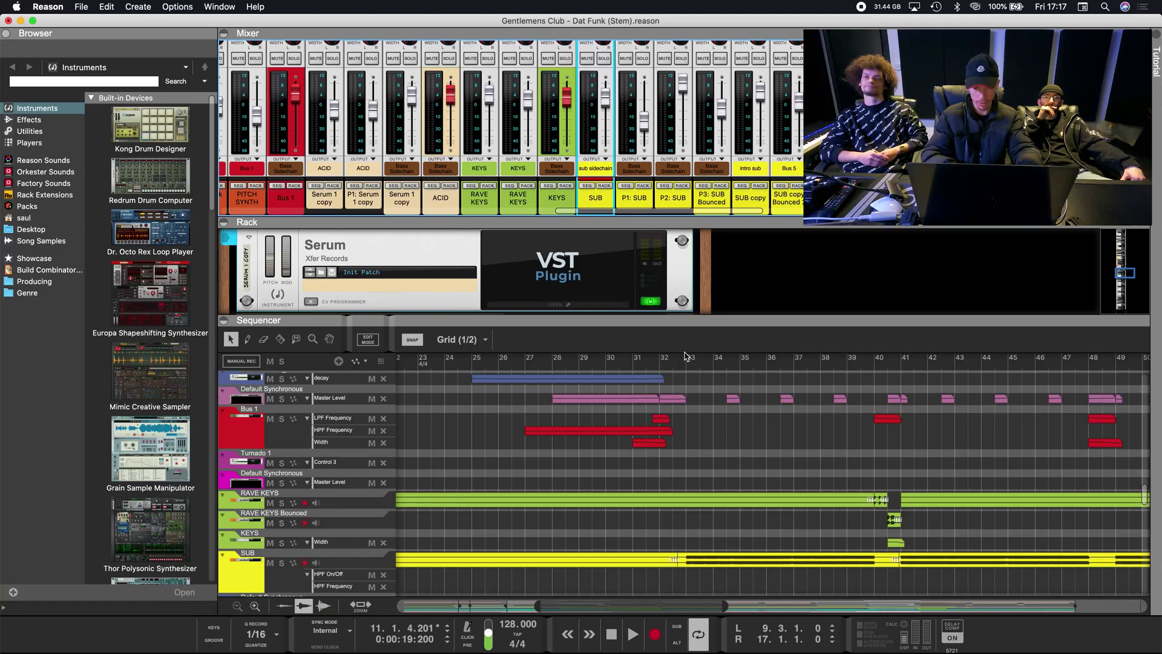
# - Set the loop to bars 33–40 and audition the SUB channel in solo
pyautogui.moveTo(686, 356); pyautogui.dragTo(871, 357)
pyautogui.click(604, 58)
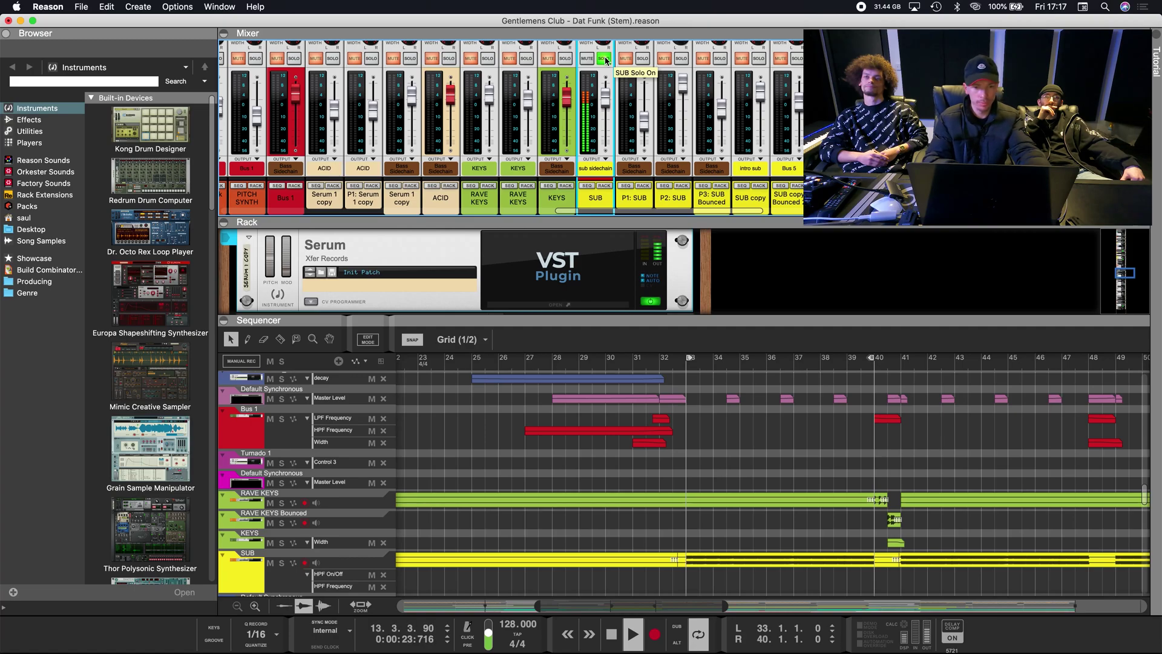
pyautogui.press('space')
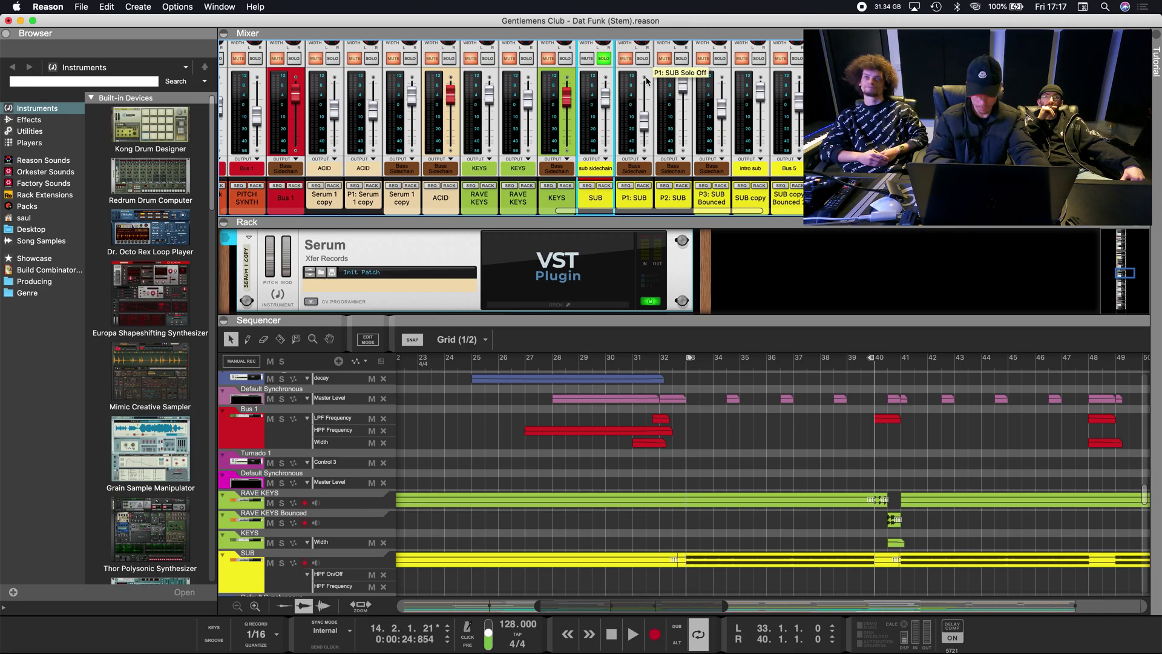
# - Solo the P1: SUB channel and play it from bar 33
pyautogui.click(638, 66)
pyautogui.click(641, 58)
pyautogui.press('space')
pyautogui.click(687, 365)
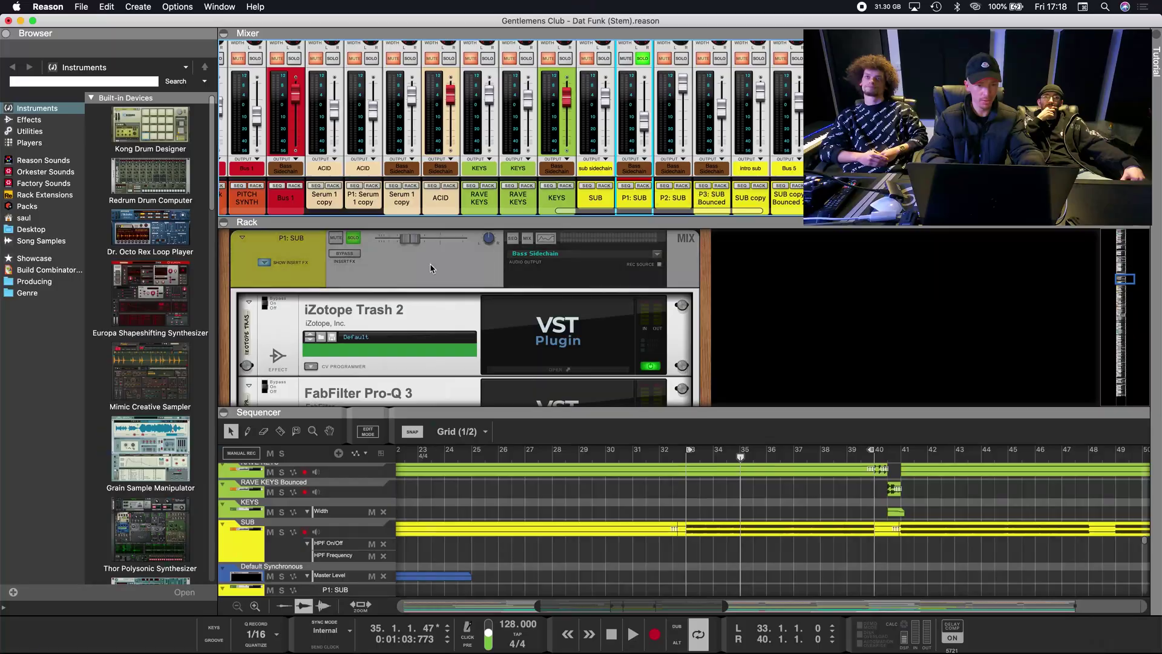
# - Examine the P1: SUB insert chain in the rack, from iZotope Trash 2 through the FabFilter Pro-Q 3 units to Synchronous
pyautogui.scroll(-2, 332, 290)
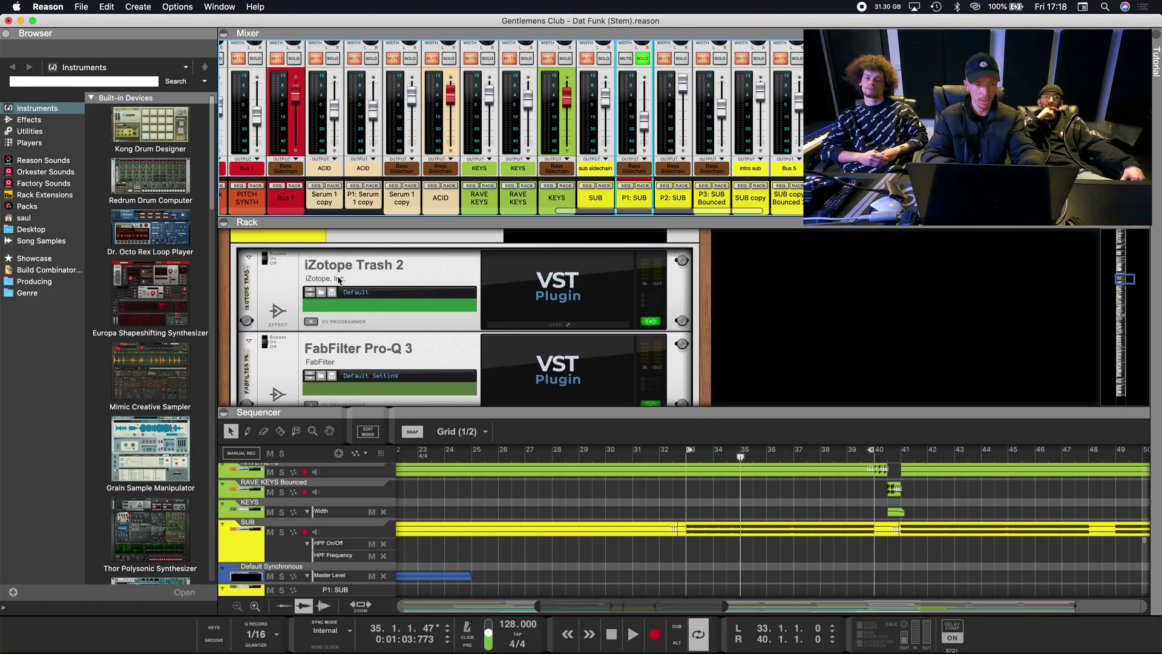
pyautogui.scroll(-3, 399, 263)
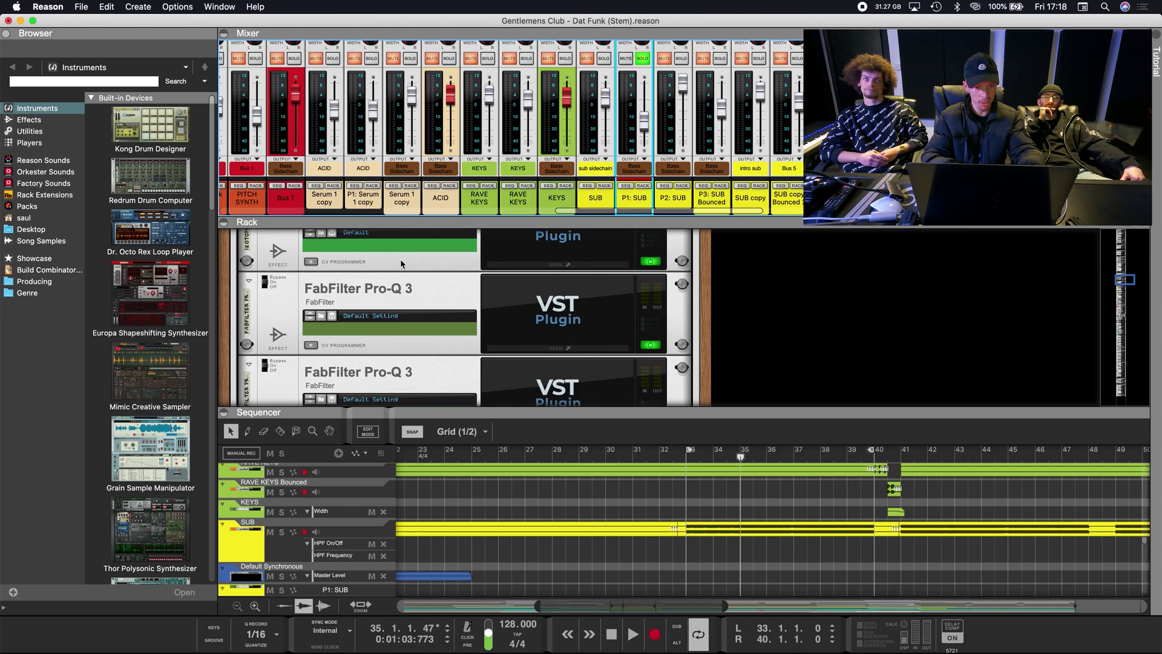
pyautogui.scroll(-2, 399, 264)
pyautogui.scroll(-3, 506, 291)
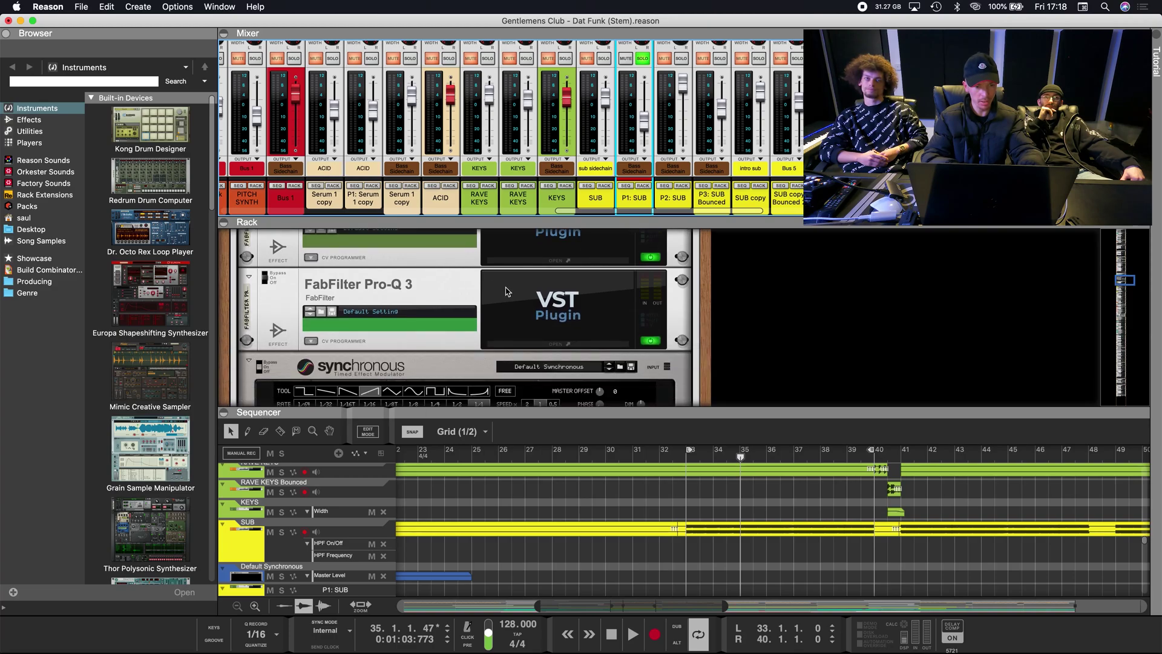
pyautogui.scroll(-10, 411, 274)
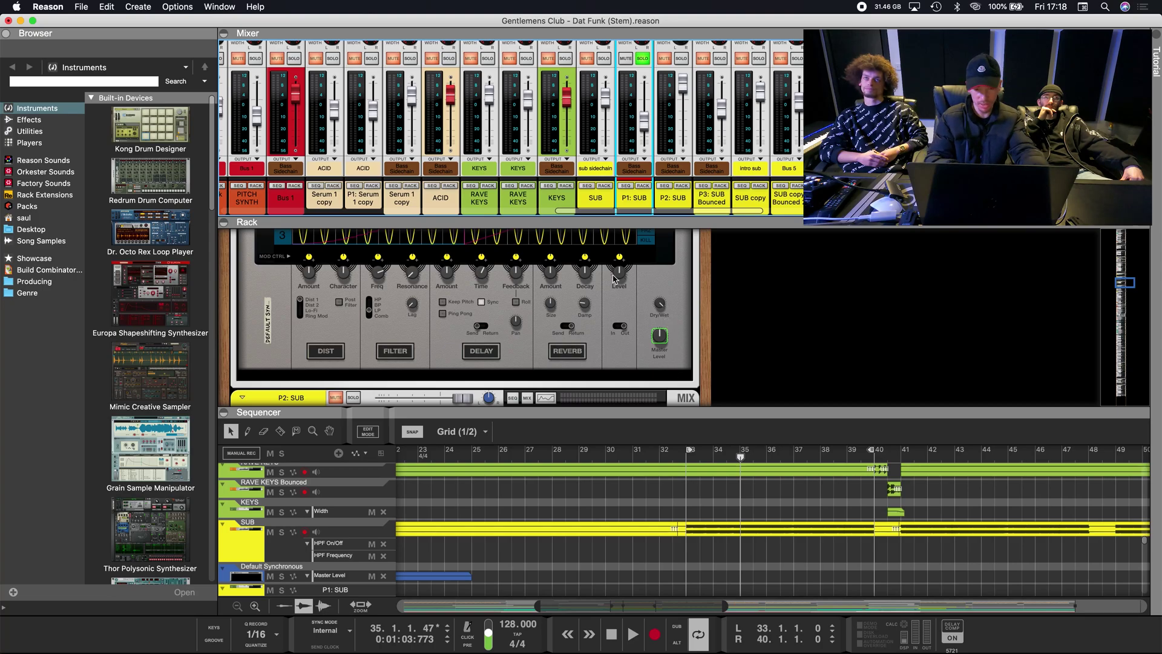
# - Move the solo from P1: SUB to P2: SUB and audition it from bar 33
pyautogui.click(644, 60)
pyautogui.click(682, 59)
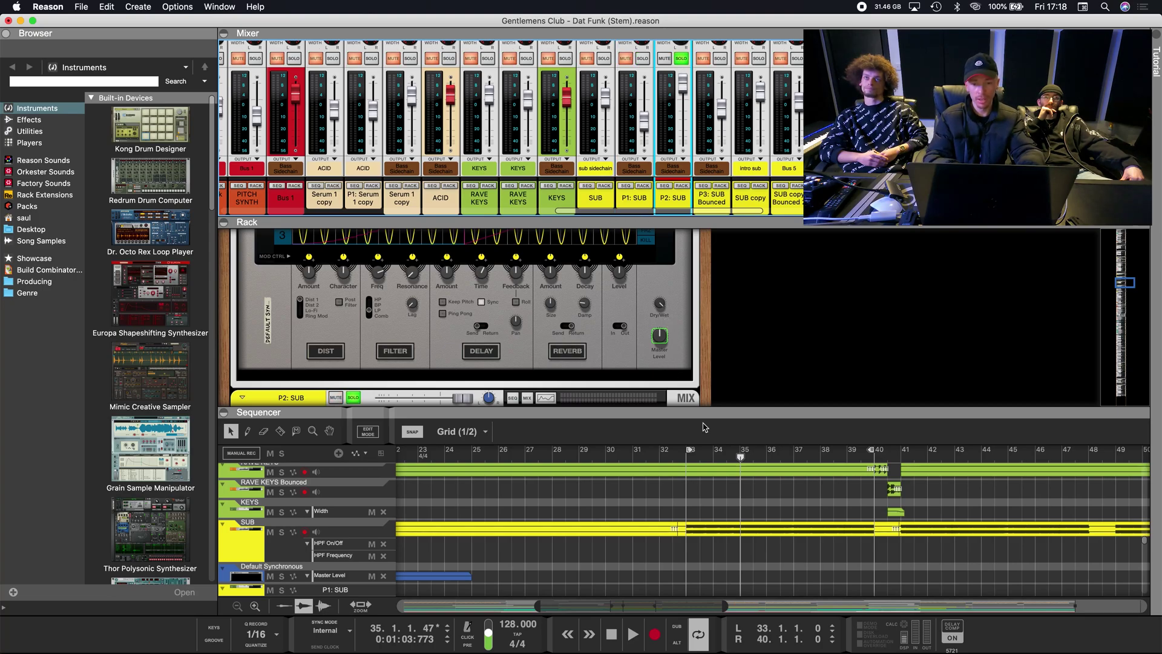
pyautogui.click(688, 451)
pyautogui.press('space')
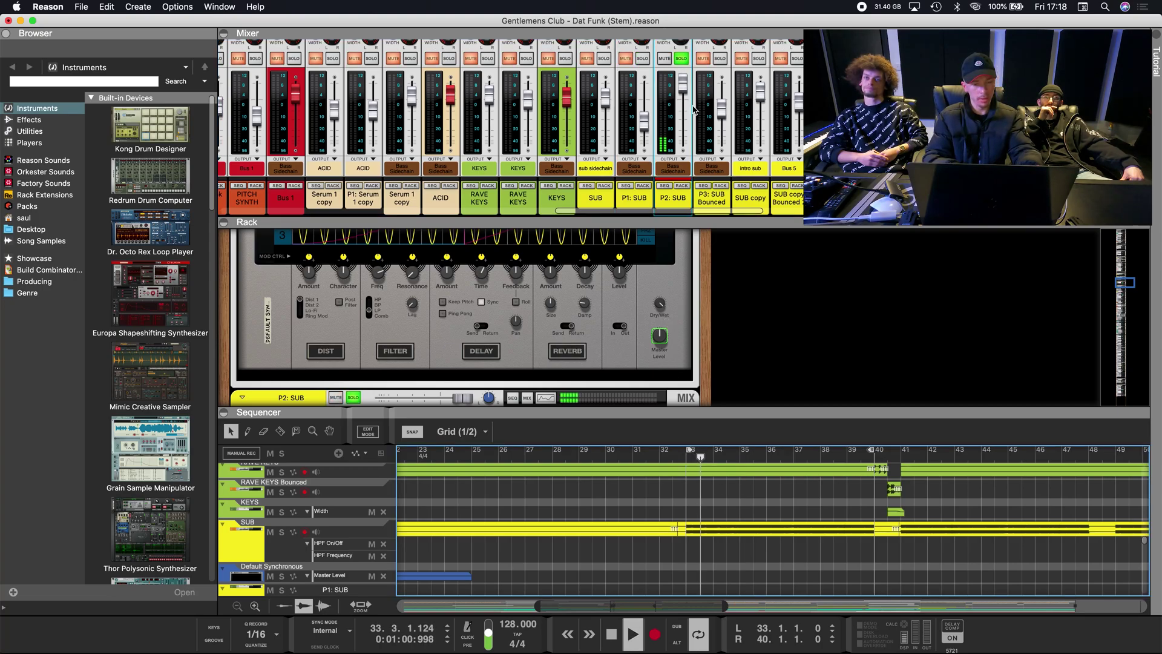
pyautogui.press('space')
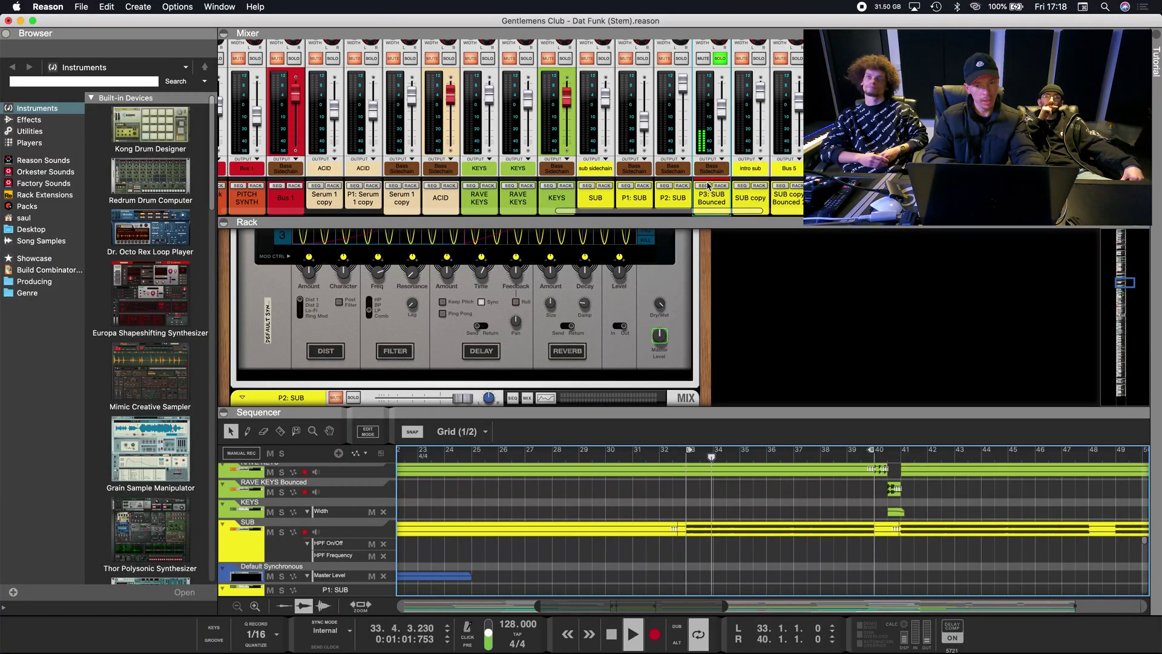
# - Solo P2: SUB, P1: SUB and SUB along with P3: SUB Bounced and play the four layers together
pyautogui.press('space')
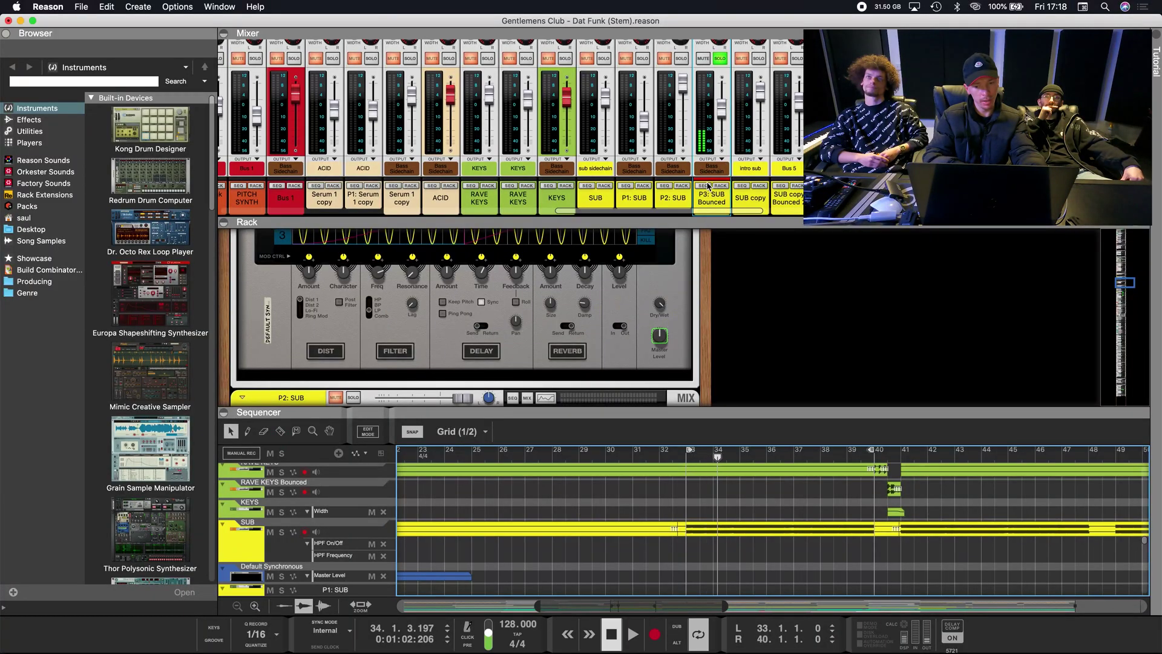
pyautogui.click(681, 58)
pyautogui.click(642, 58)
pyautogui.click(604, 58)
pyautogui.press('space')
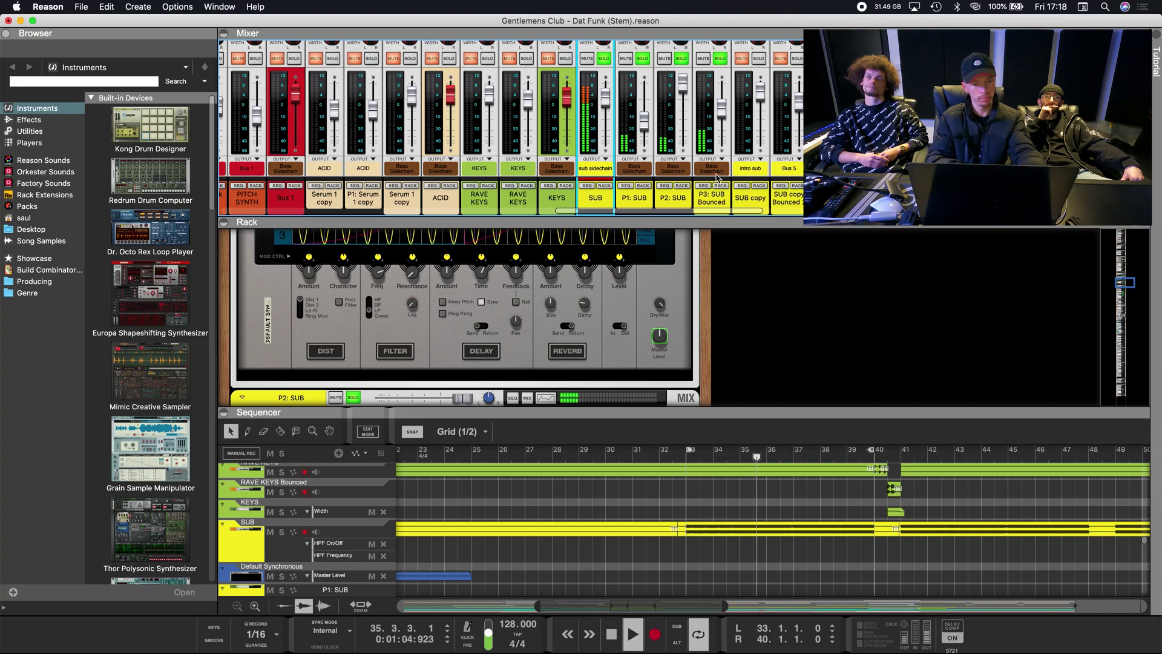
# - Show P3: SUB Bounced in the rack, unfold its device panel, and clear the sub channels' solos
pyautogui.click(703, 190)
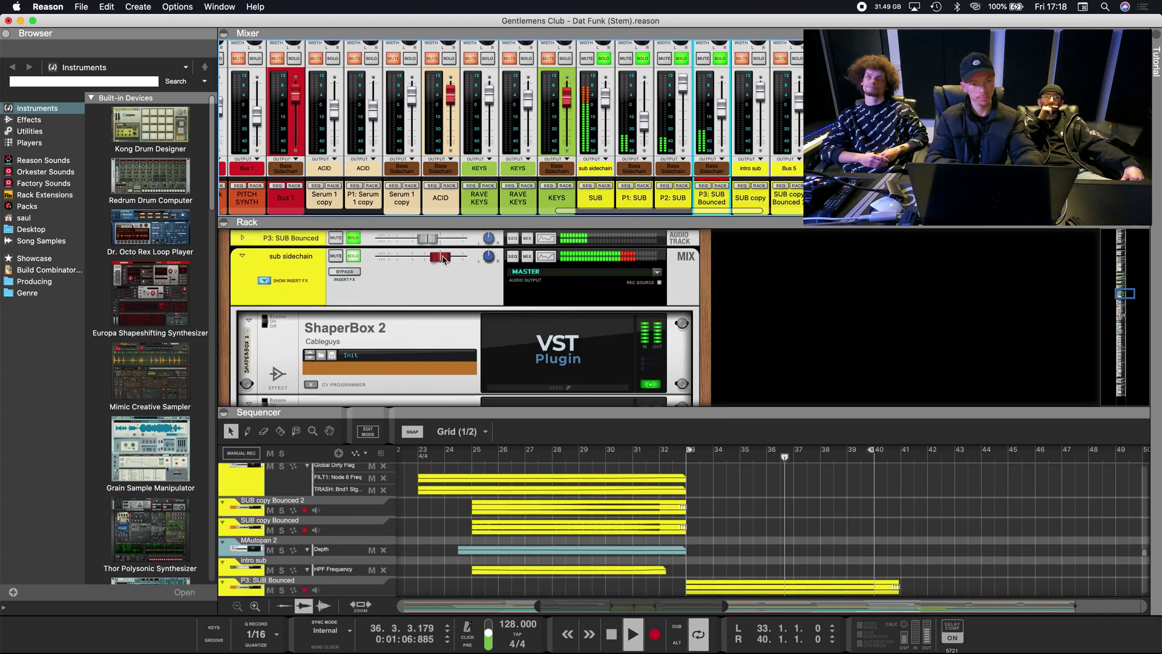
pyautogui.click(270, 241)
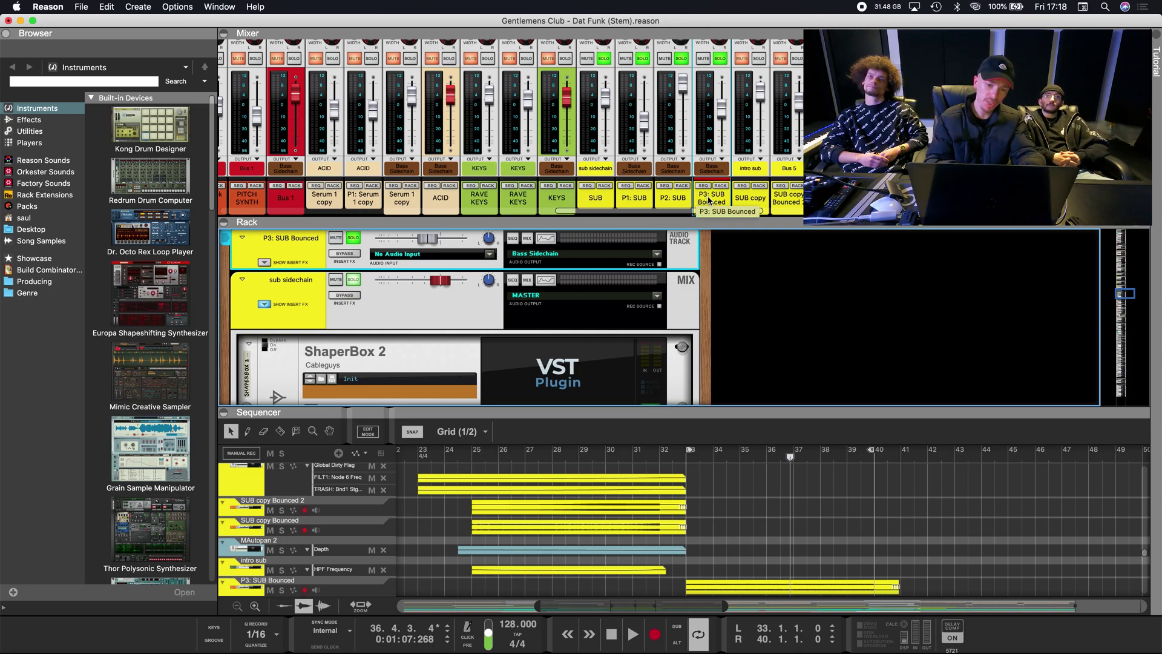
pyautogui.click(642, 58)
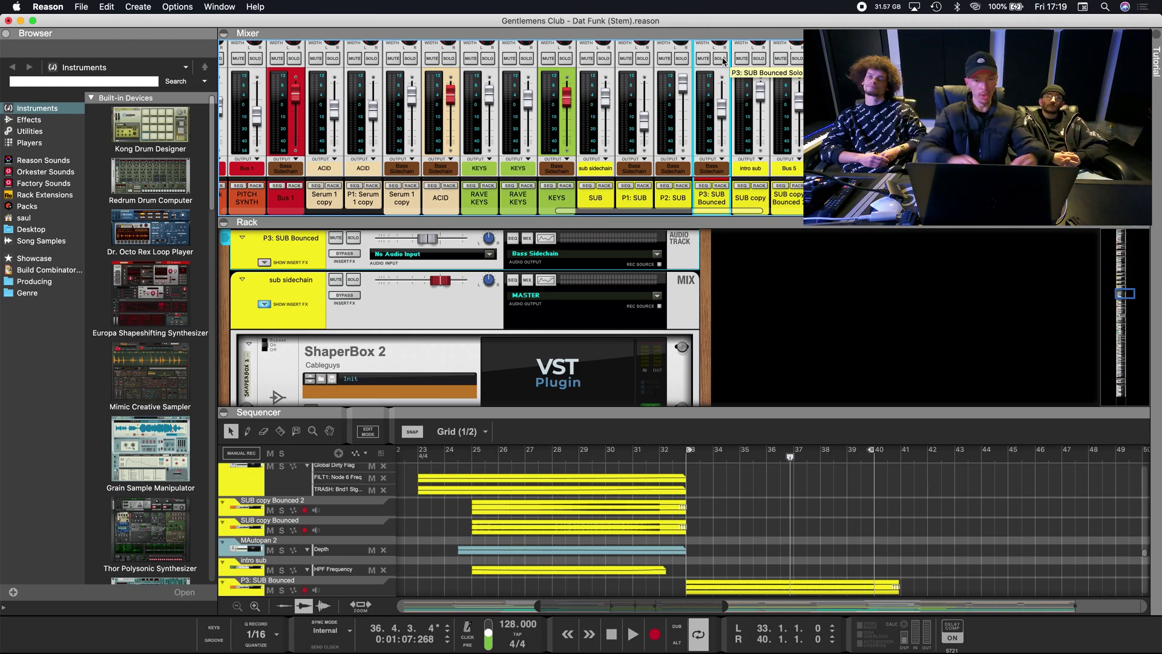
# - Bring the vocal tracks into view in an enlarged sequencer and set the loop start to bar 16
pyautogui.hscroll(10, 759, 179)
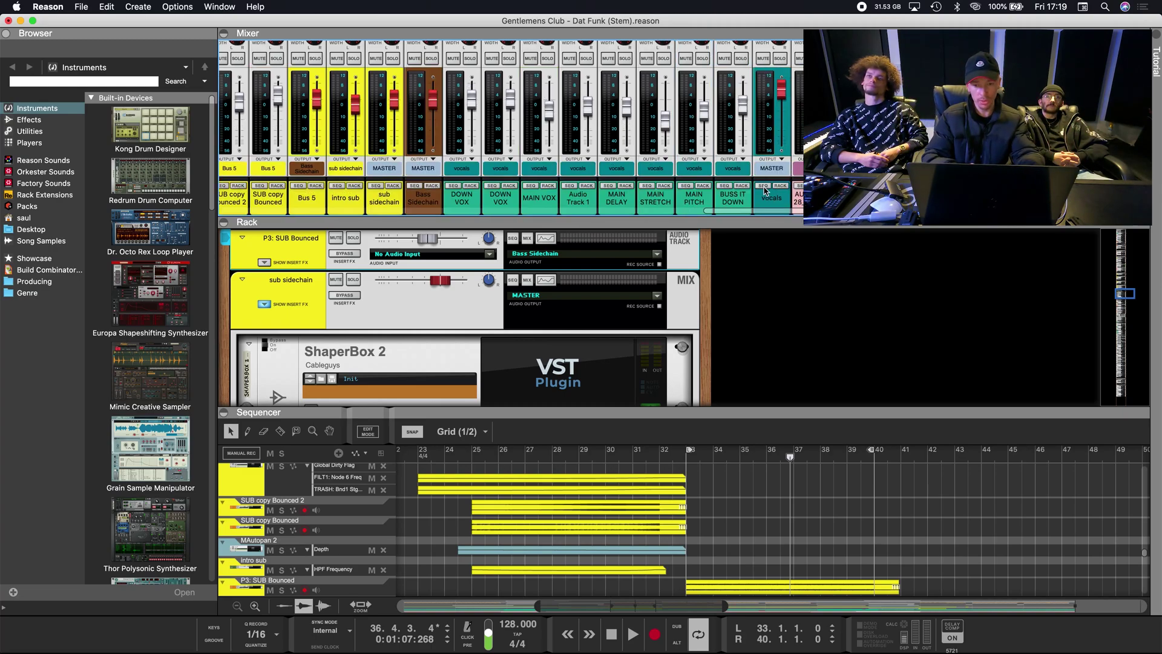
pyautogui.click(765, 187)
pyautogui.press('F6')
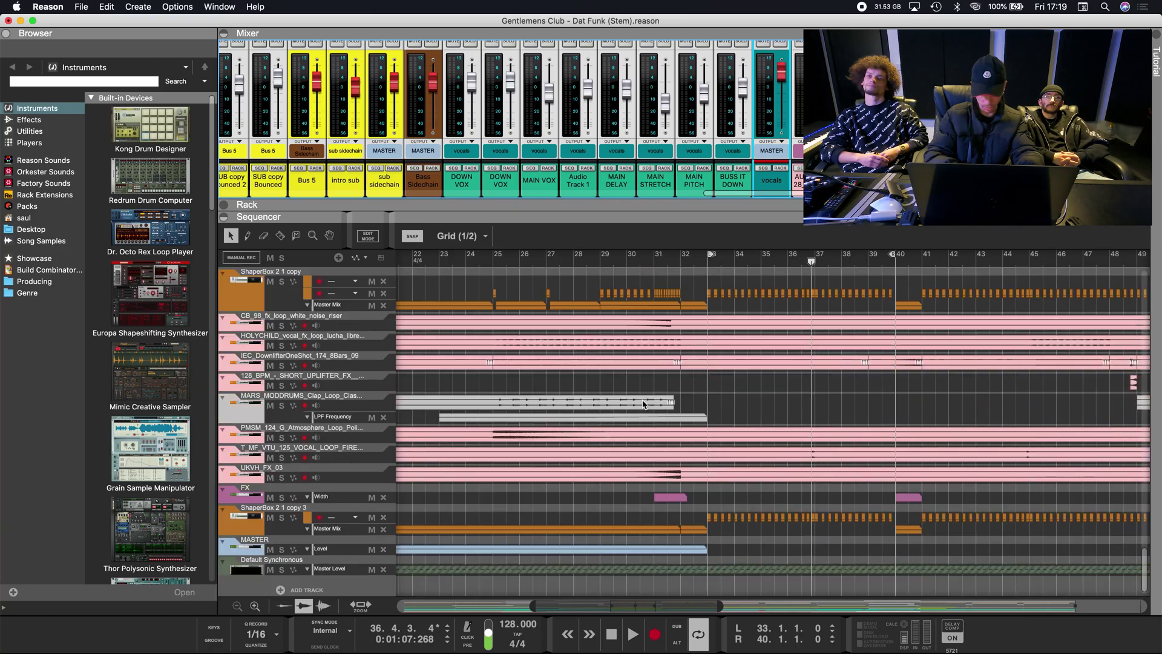
pyautogui.hscroll(-10, 751, 309)
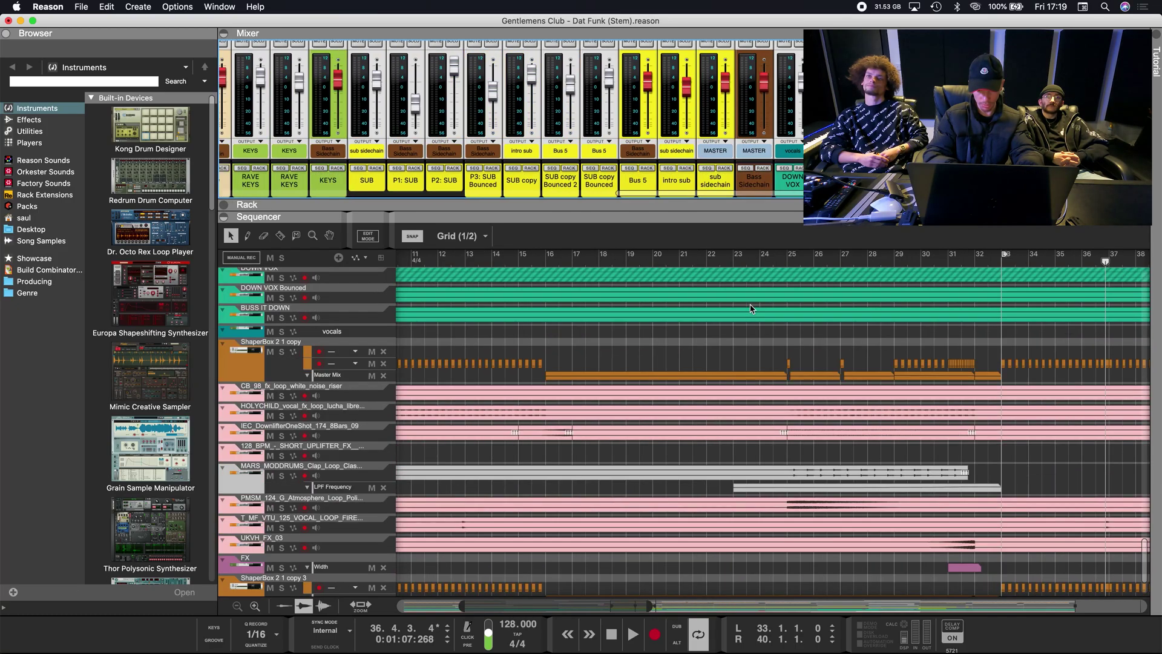
pyautogui.scroll(10, 750, 309)
pyautogui.keyDown('super'); pyautogui.click(563, 258); pyautogui.keyUp('super')
# - Locate the MAIN VOX track and audition it in solo from position 16.3.1.0
pyautogui.click(779, 170)
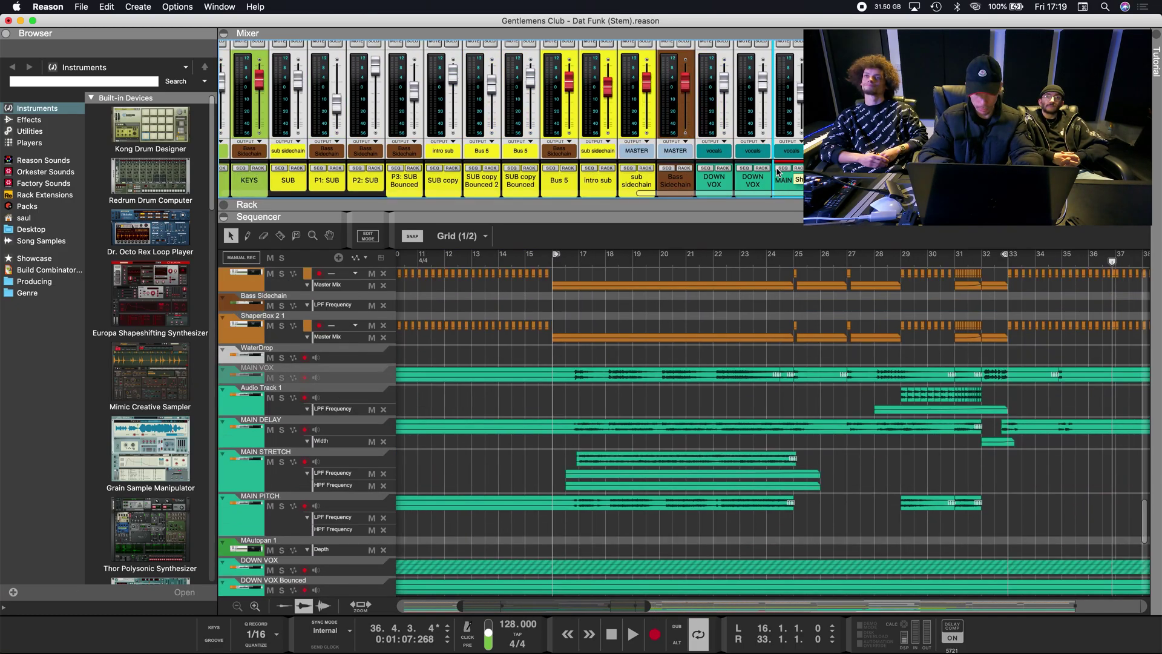
pyautogui.click(567, 262)
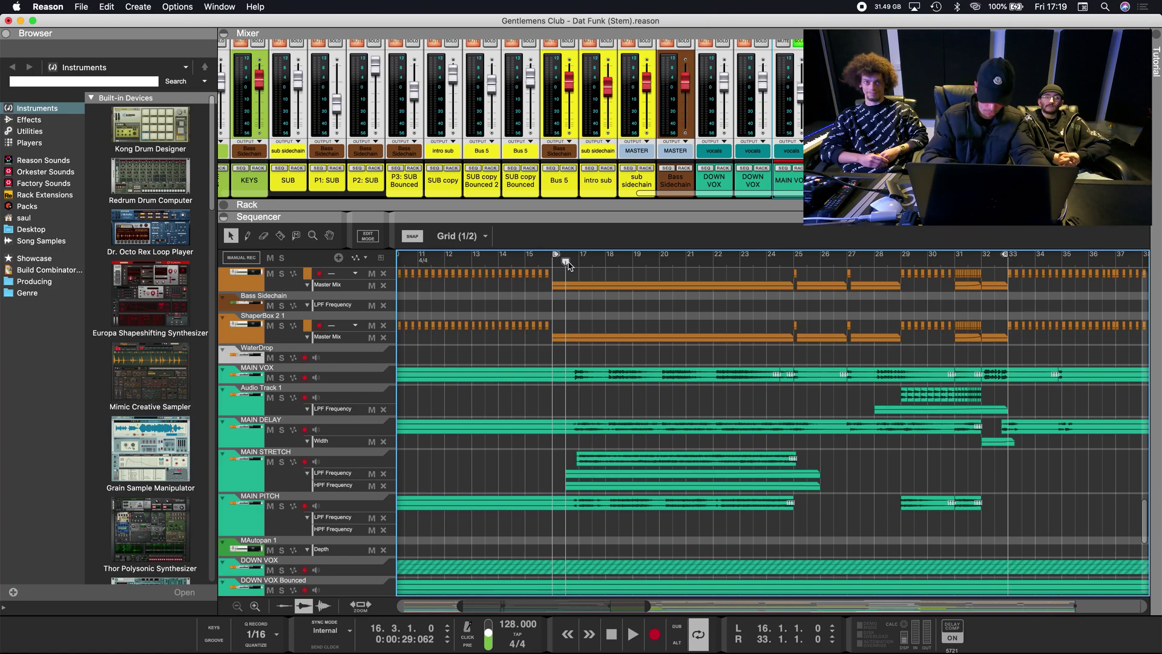
pyautogui.press('space')
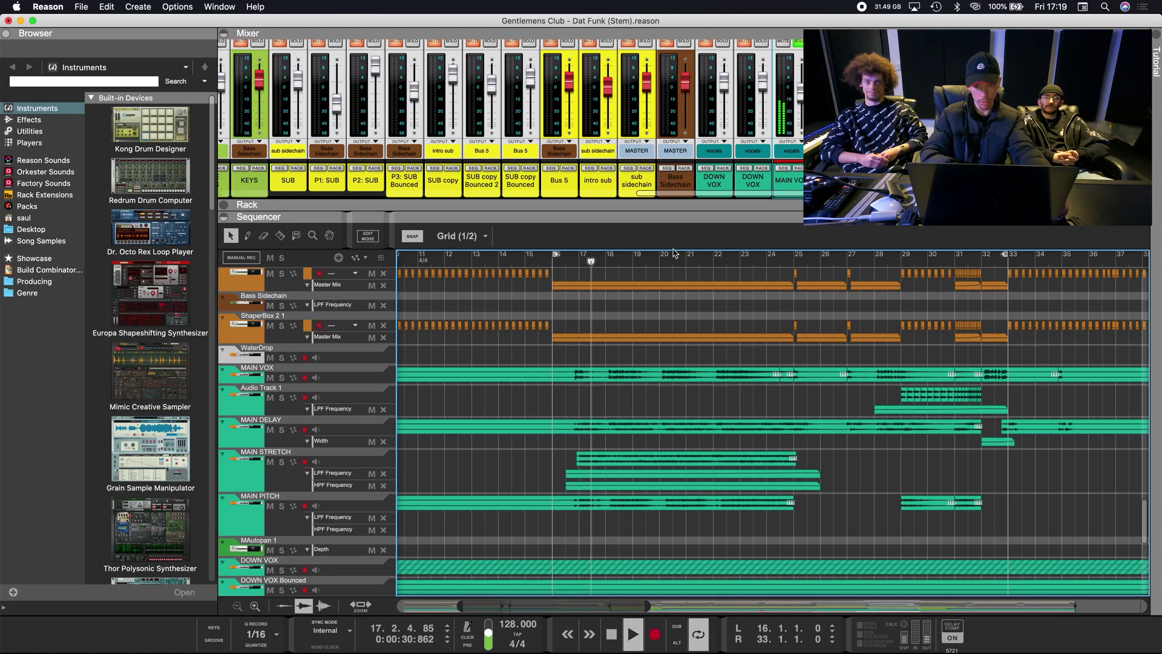
# - View the MAIN VOX insert effects in the rack during playback, fold the device, and stop the playback
pyautogui.click(798, 168)
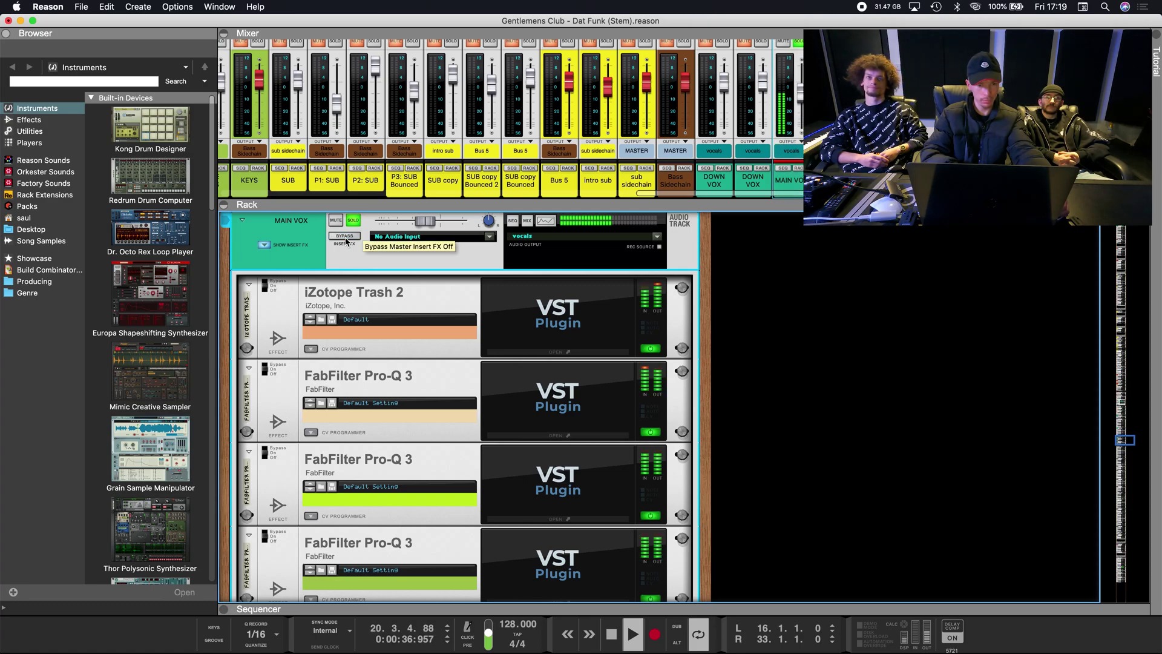
pyautogui.click(243, 221)
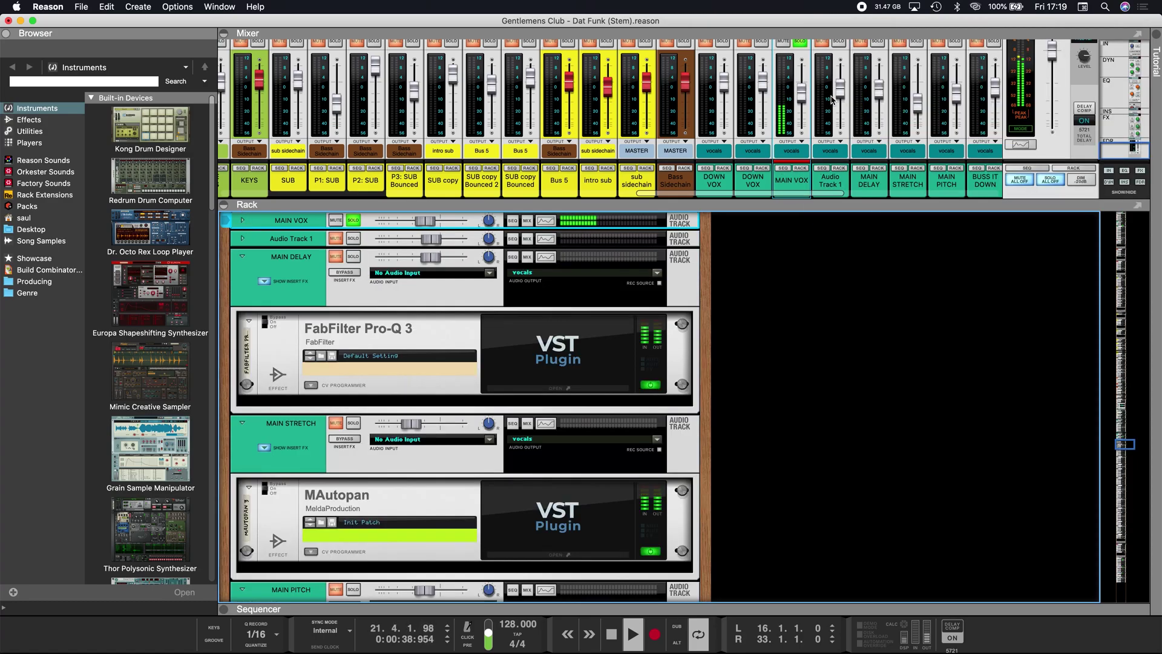
pyautogui.press('space')
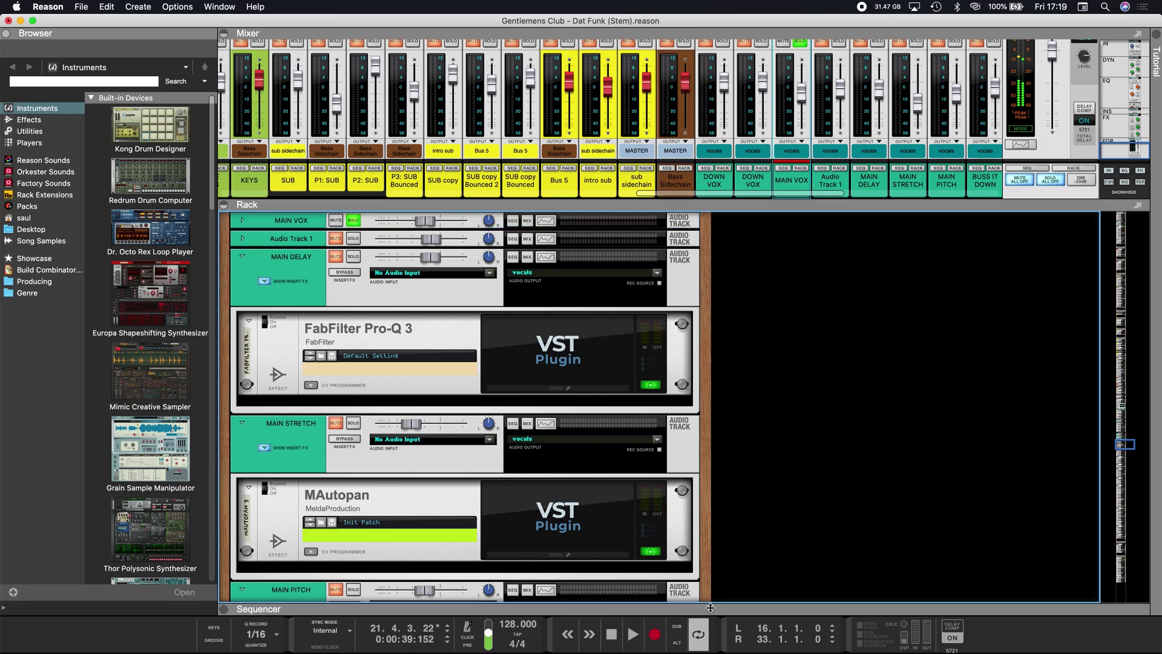
# - Enlarge the sequencer beneath the rack and move the solo from MAIN VOX to Audio Track 1 and on to MAIN DELAY
pyautogui.moveTo(710, 608); pyautogui.dragTo(753, 269)
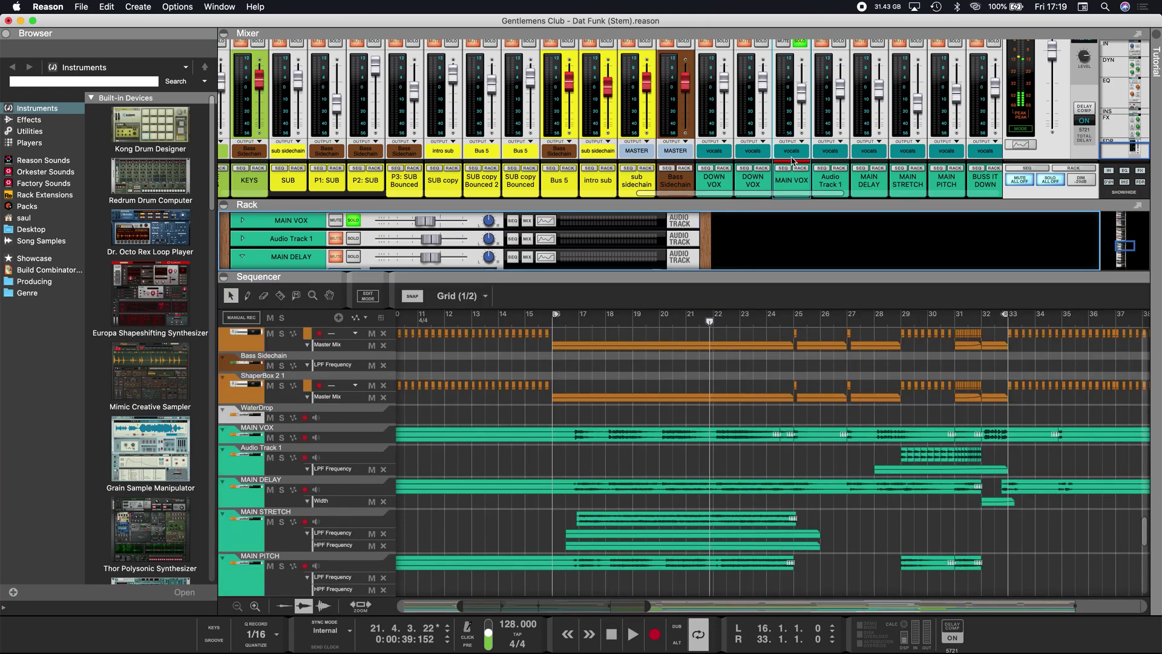
pyautogui.hscroll(3, 791, 160)
pyautogui.hscroll(1, 766, 171)
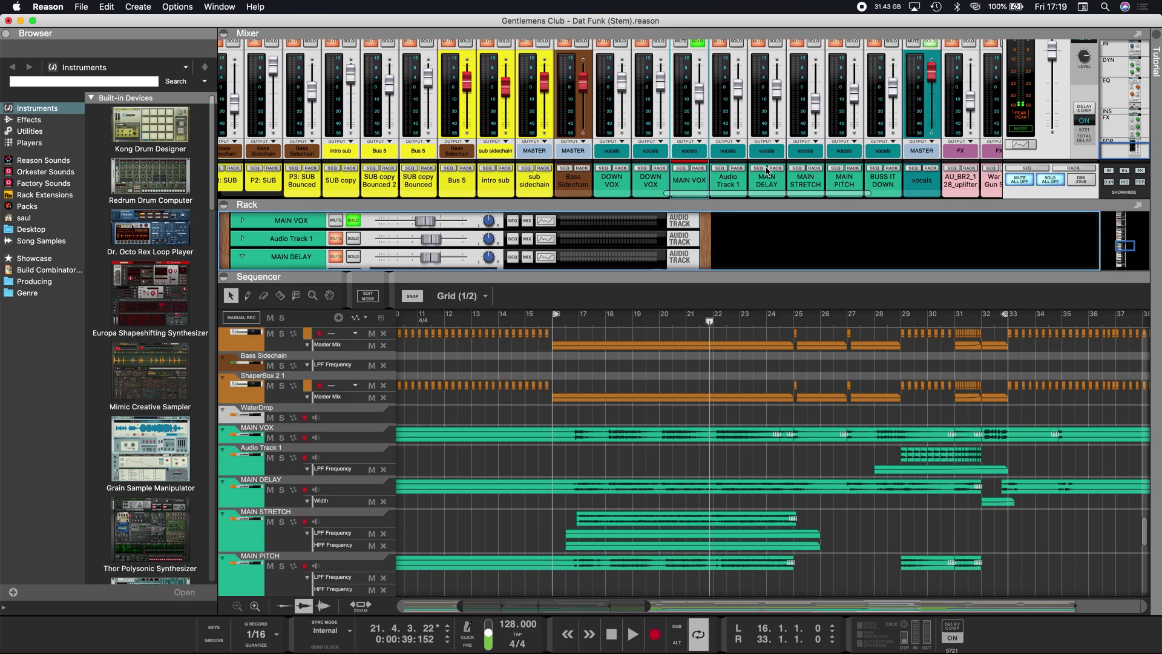
pyautogui.scroll(-2, 748, 397)
pyautogui.hscroll(1, 715, 124)
pyautogui.click(717, 44)
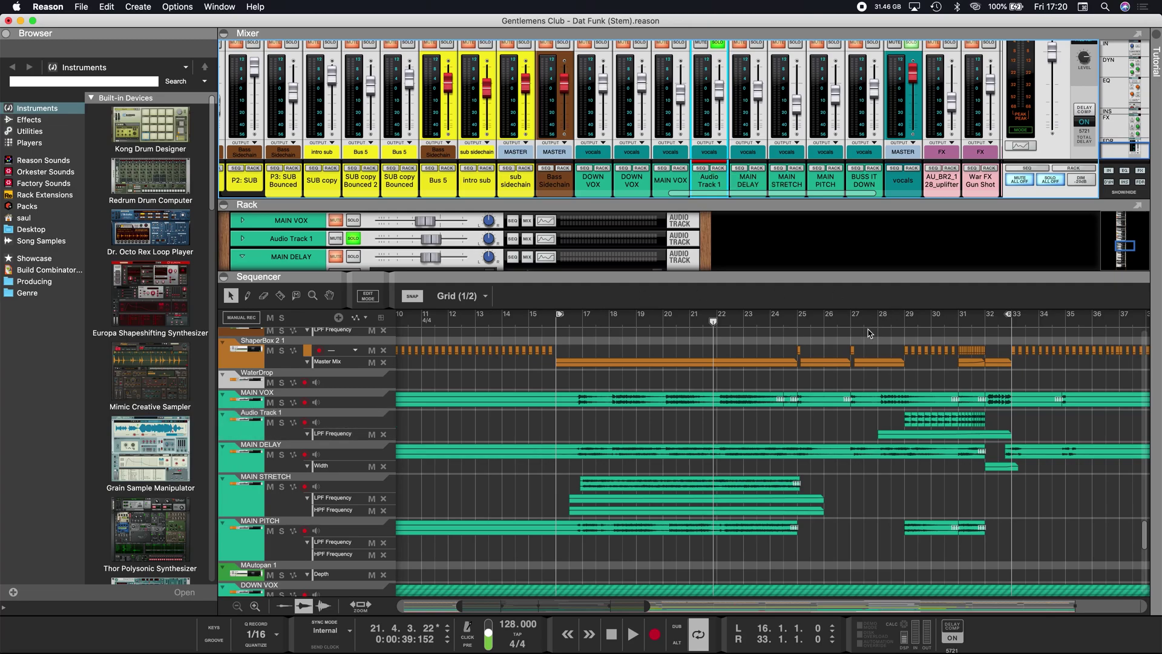
pyautogui.click(717, 44)
pyautogui.click(755, 44)
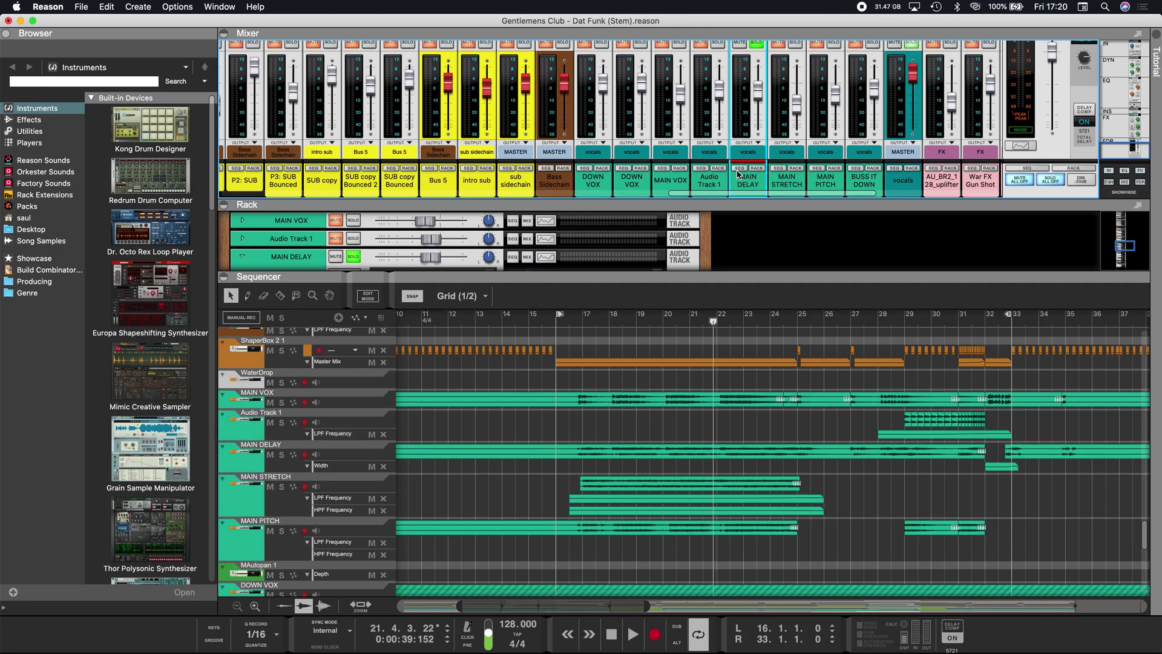
# - Play from about bar 17 and audition MAIN DELAY, MAIN VOX and MAIN STRETCH in solo, combining all three
pyautogui.click(584, 320)
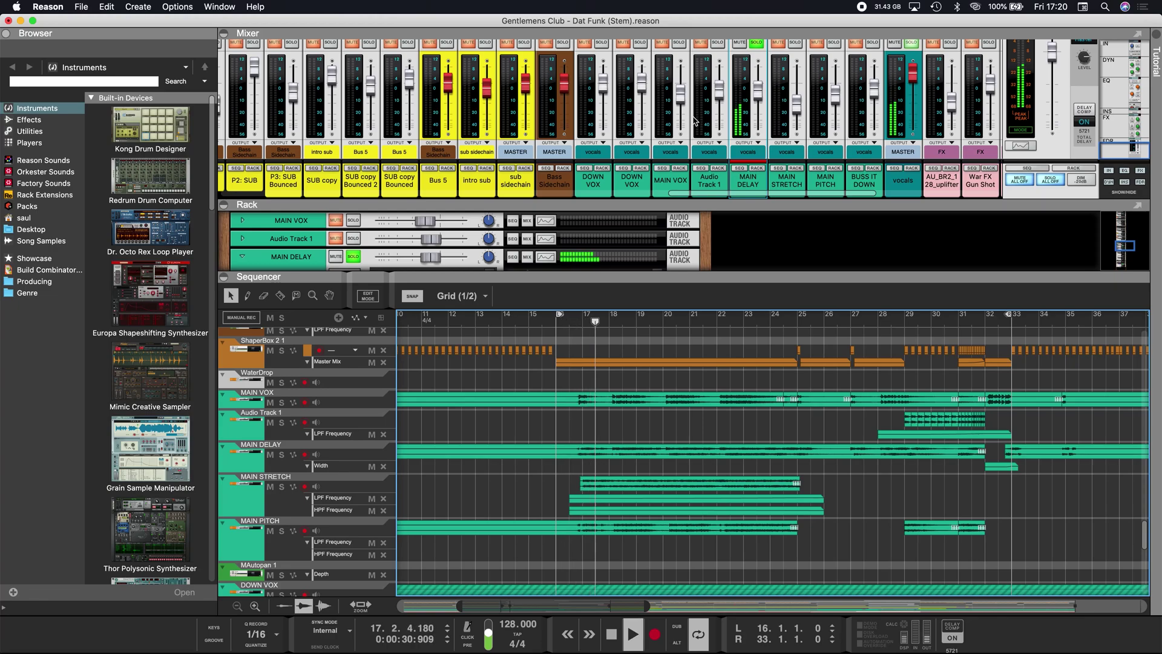
pyautogui.click(679, 43)
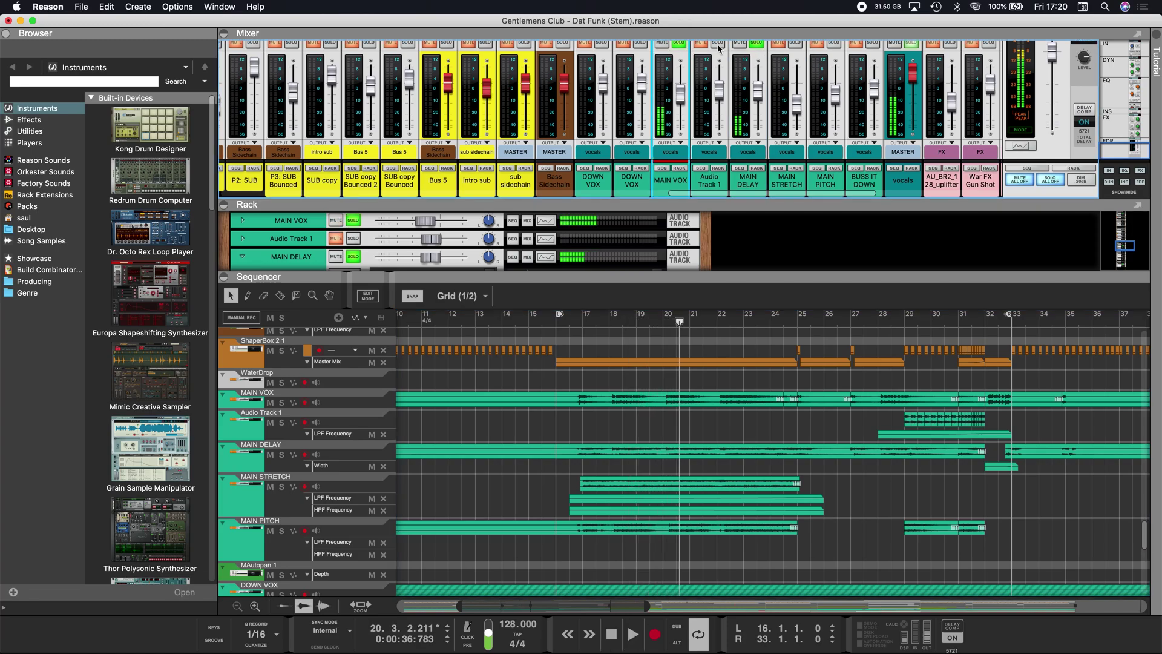
pyautogui.click(748, 91)
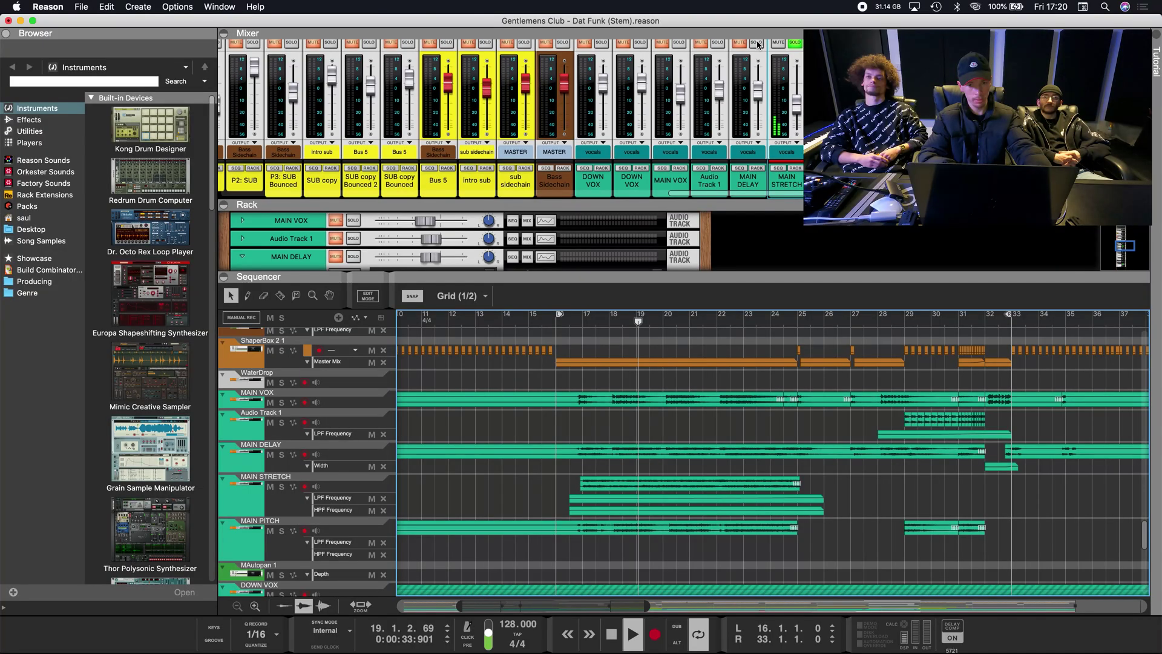
pyautogui.click(756, 44)
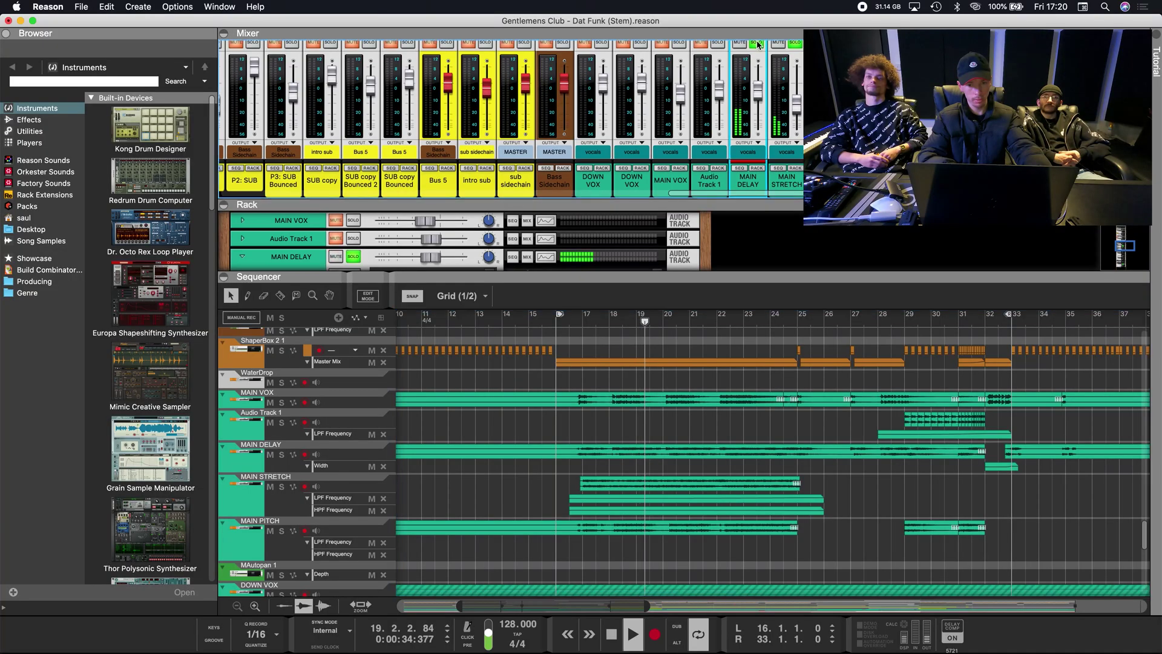
pyautogui.click(680, 43)
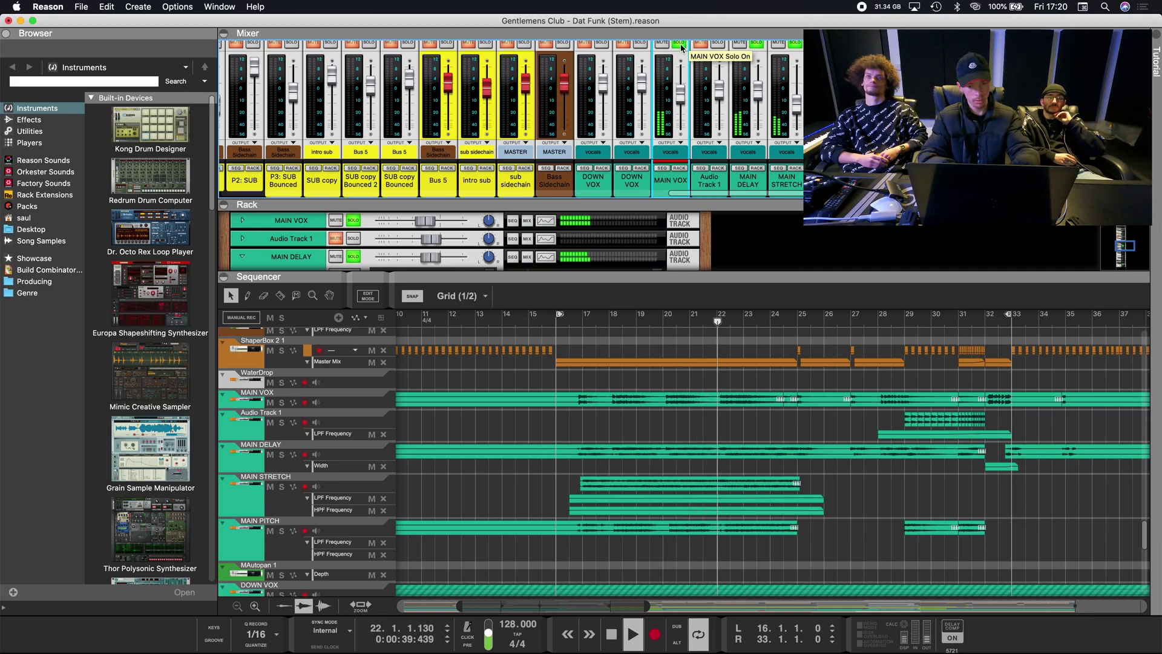
# - Stop playback, clear the solos on MAIN VOX, MAIN DELAY and MAIN STRETCH, and solo MAIN PITCH from about bar 17
pyautogui.press('space')
pyautogui.click(679, 43)
pyautogui.click(756, 43)
pyautogui.click(794, 43)
pyautogui.press('Down')
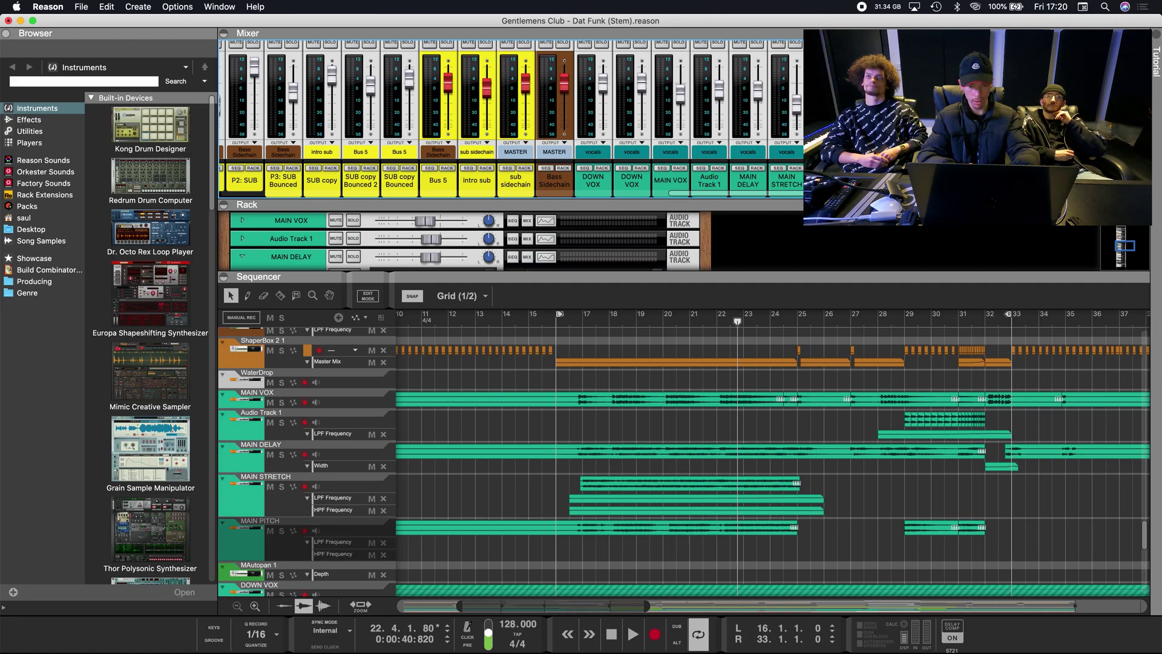
pyautogui.press('s')
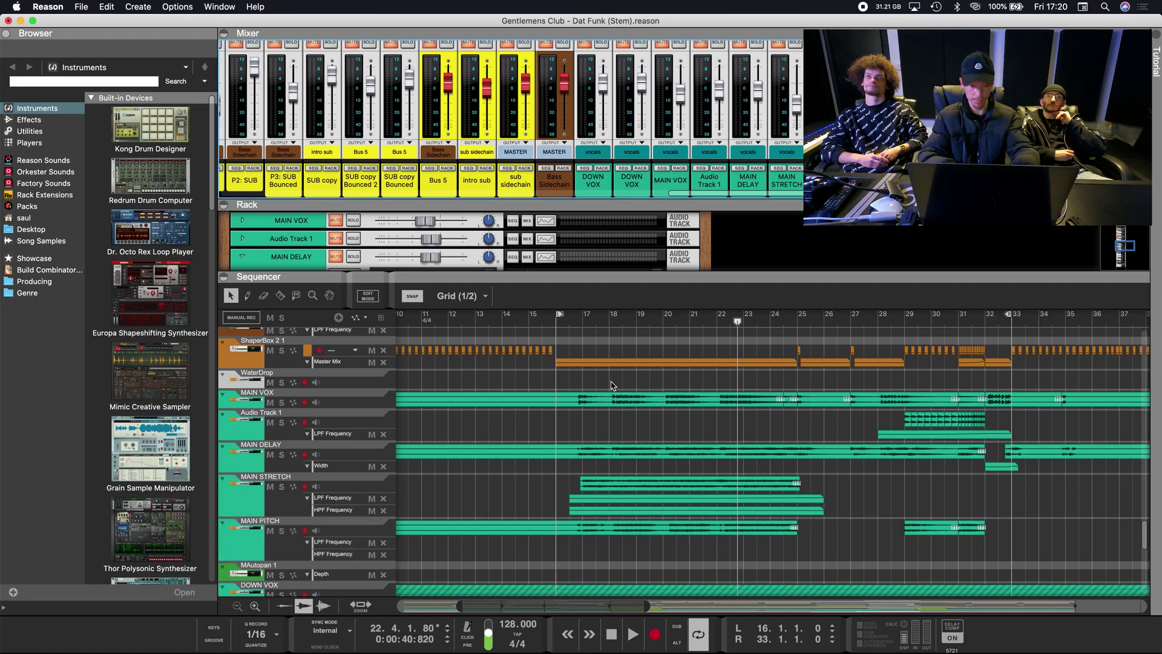
pyautogui.click(581, 323)
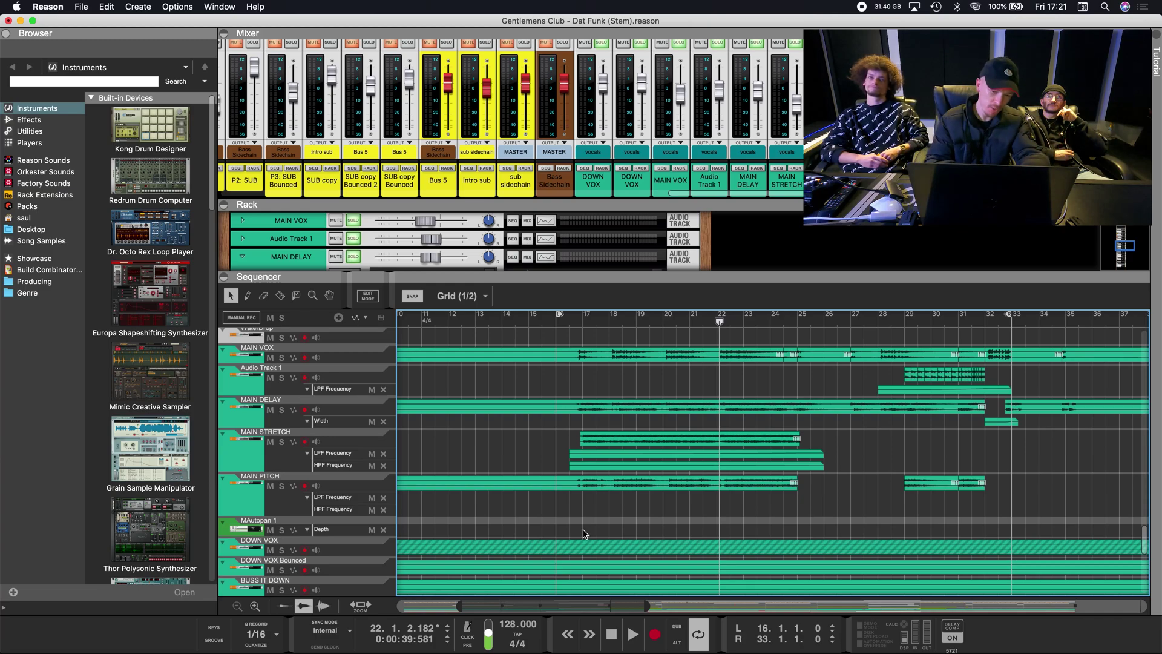
# - Bring the FX tracks into view, enlarge the rack to examine the FX bus insert effects, and set the playback position to bar 16
pyautogui.hscroll(5, 670, 516)
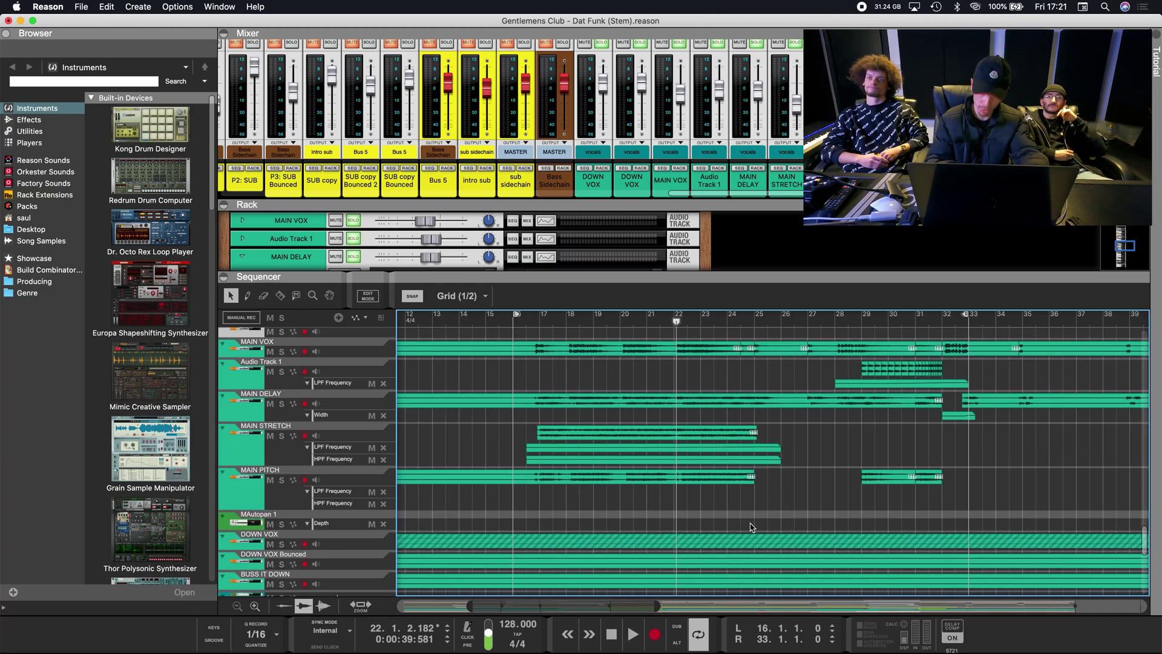
pyautogui.hscroll(10, 653, 185)
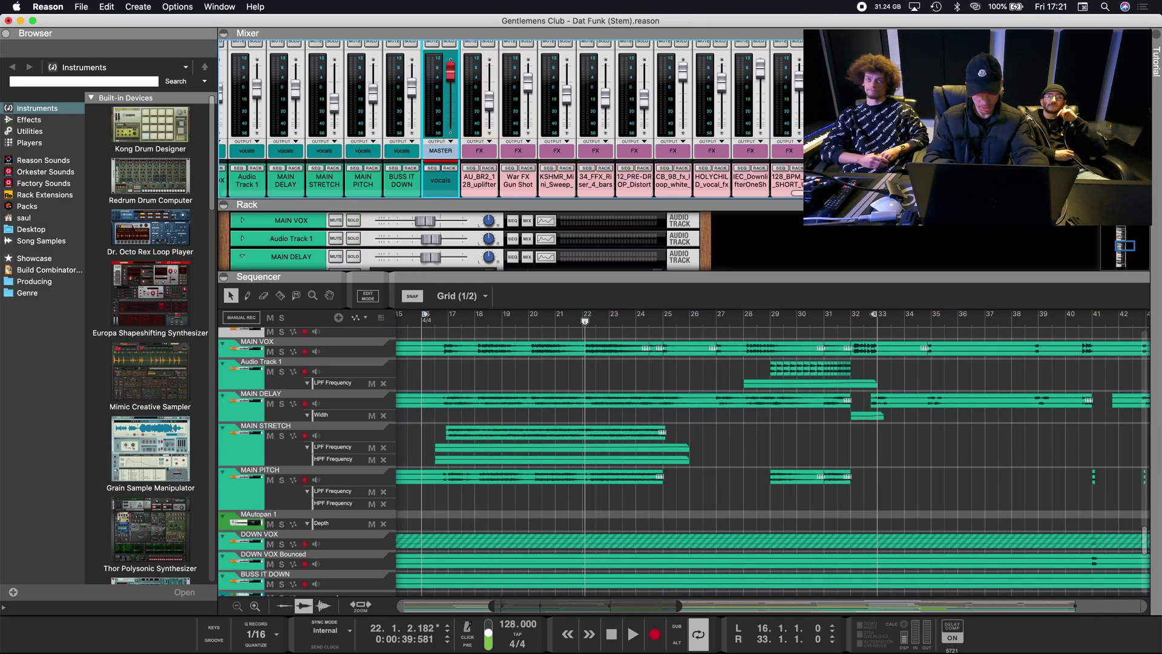
pyautogui.scroll(-5, 485, 341)
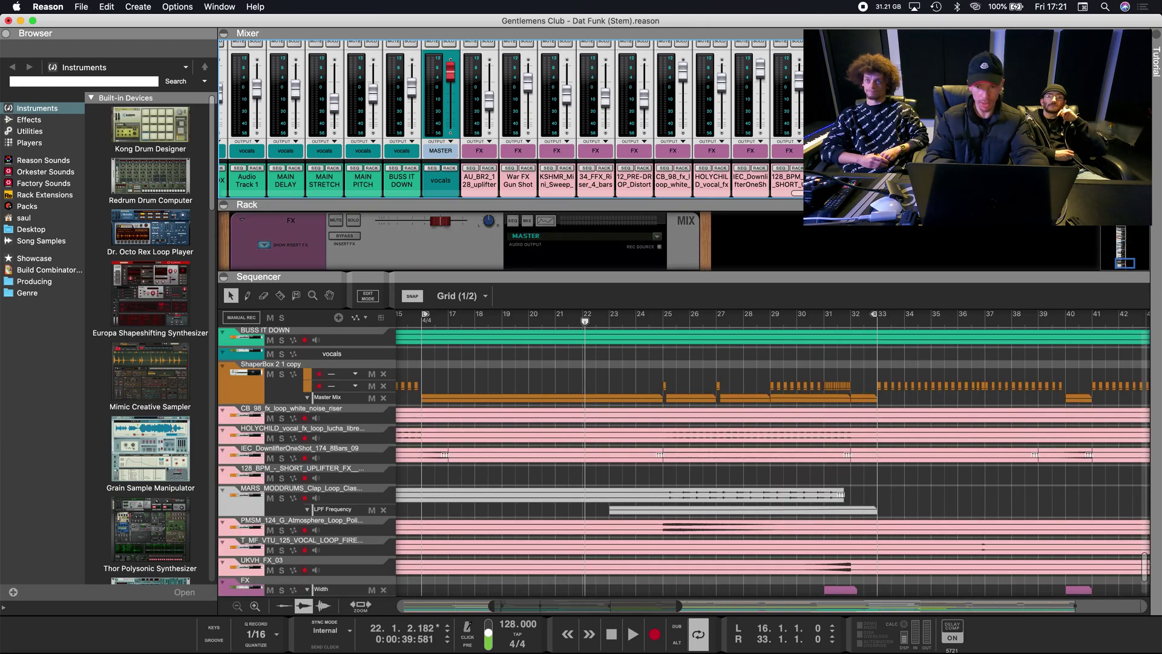
pyautogui.moveTo(484, 277); pyautogui.dragTo(491, 425)
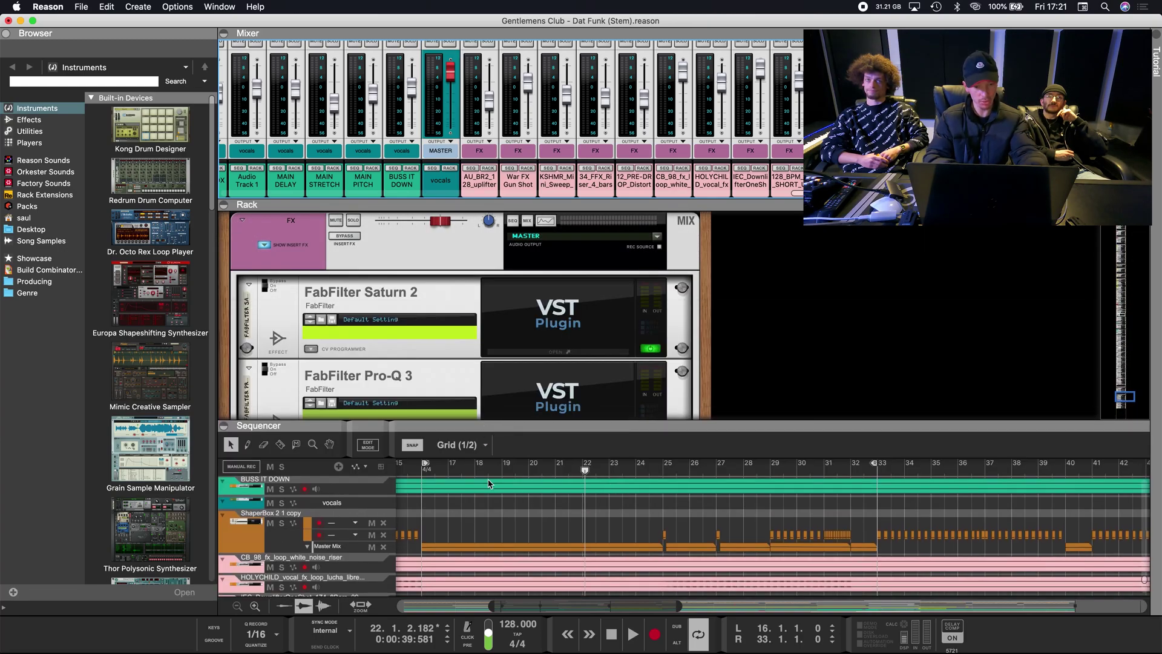
pyautogui.click(419, 469)
pyautogui.scroll(-4, 376, 254)
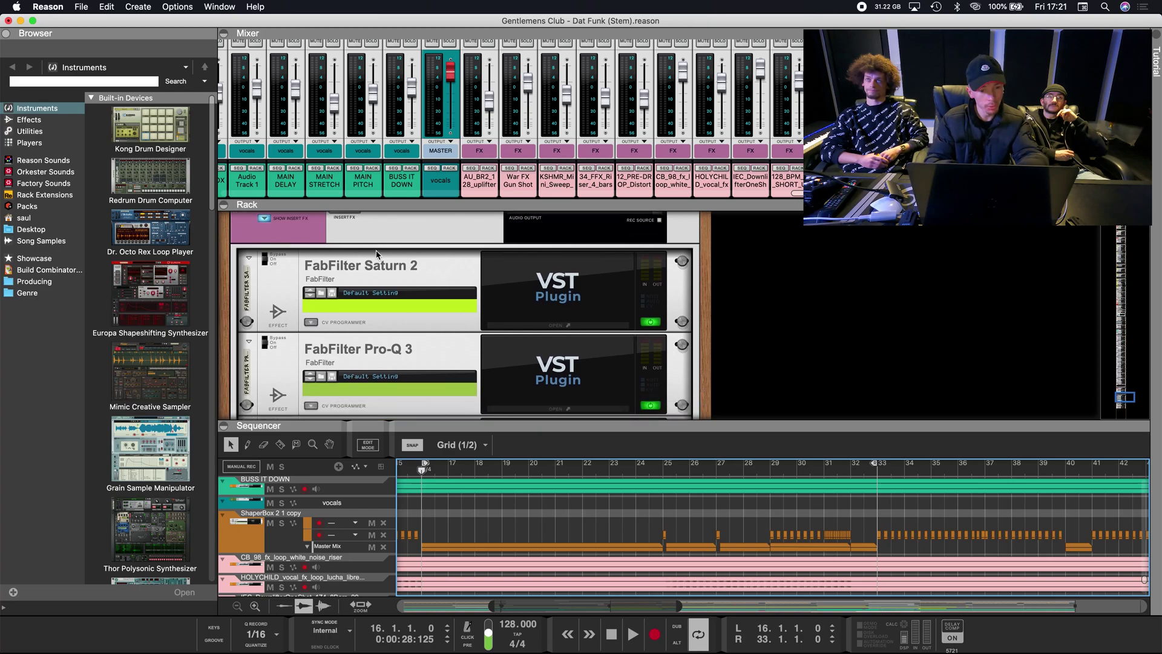
pyautogui.scroll(-3, 377, 254)
pyautogui.scroll(5, 491, 265)
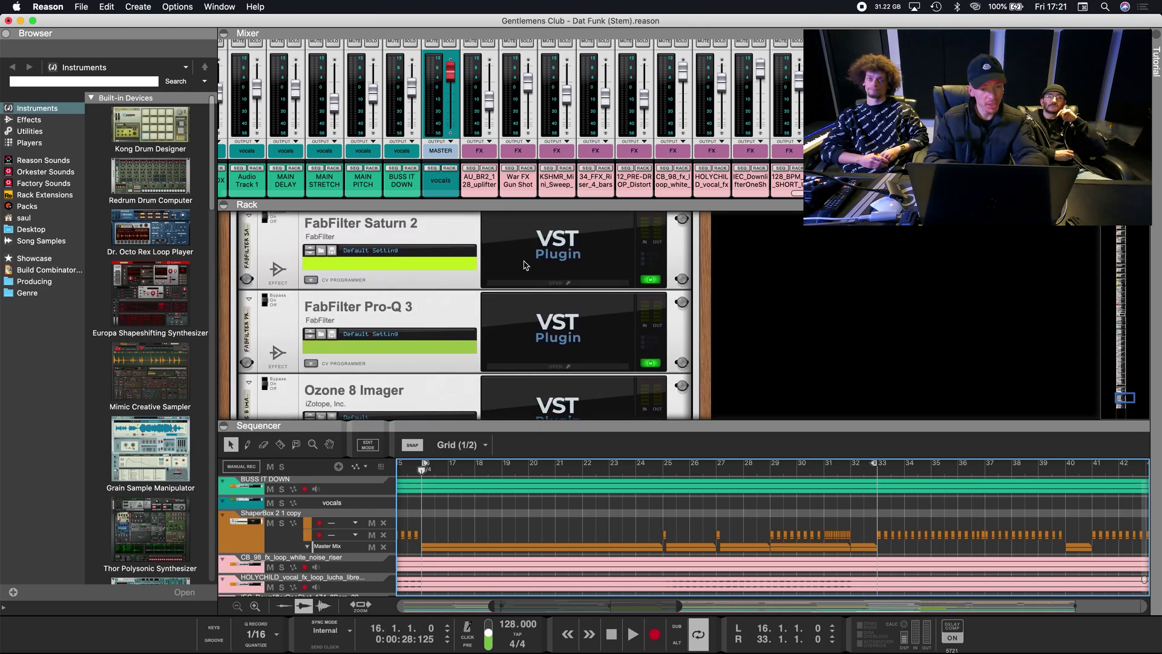
pyautogui.scroll(1, 491, 264)
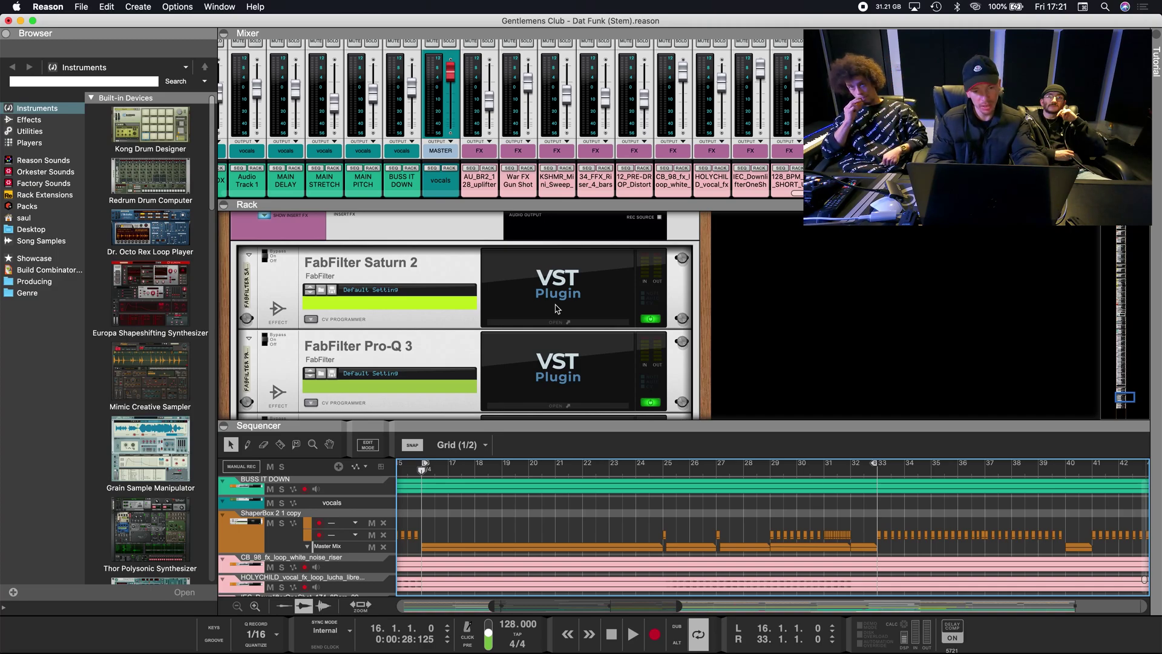
# - Open the FX bus's FabFilter Pro-Q 3 to examine its EQ curve and low-frequency band, and close it
pyautogui.scroll(-1, 556, 309)
pyautogui.doubleClick(502, 327)
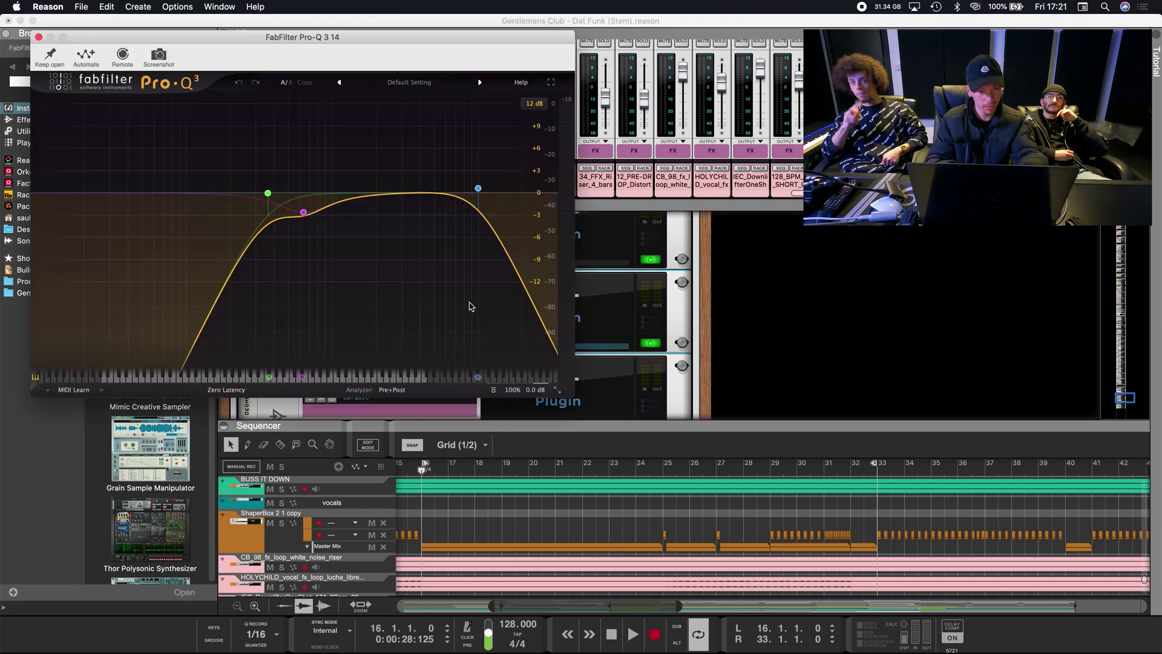
pyautogui.click(268, 193)
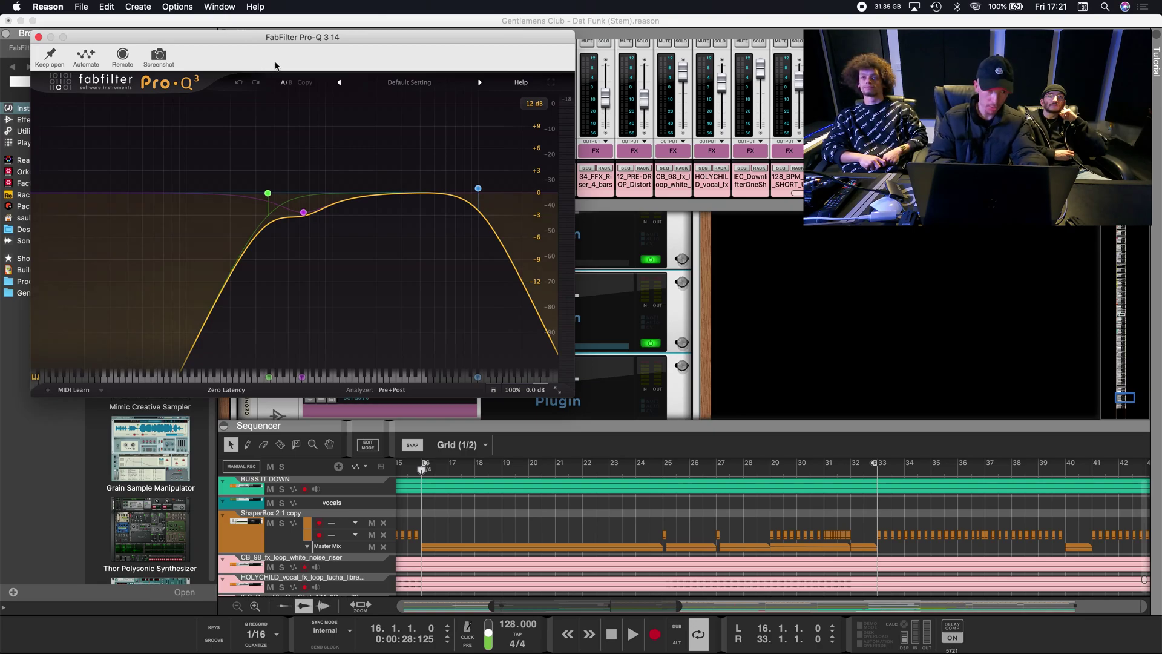
pyautogui.click(38, 38)
# - Open the FX bus's Ozone 8 Imager to examine its stereo width bands, and close it
pyautogui.scroll(-2, 538, 308)
pyautogui.click(538, 309)
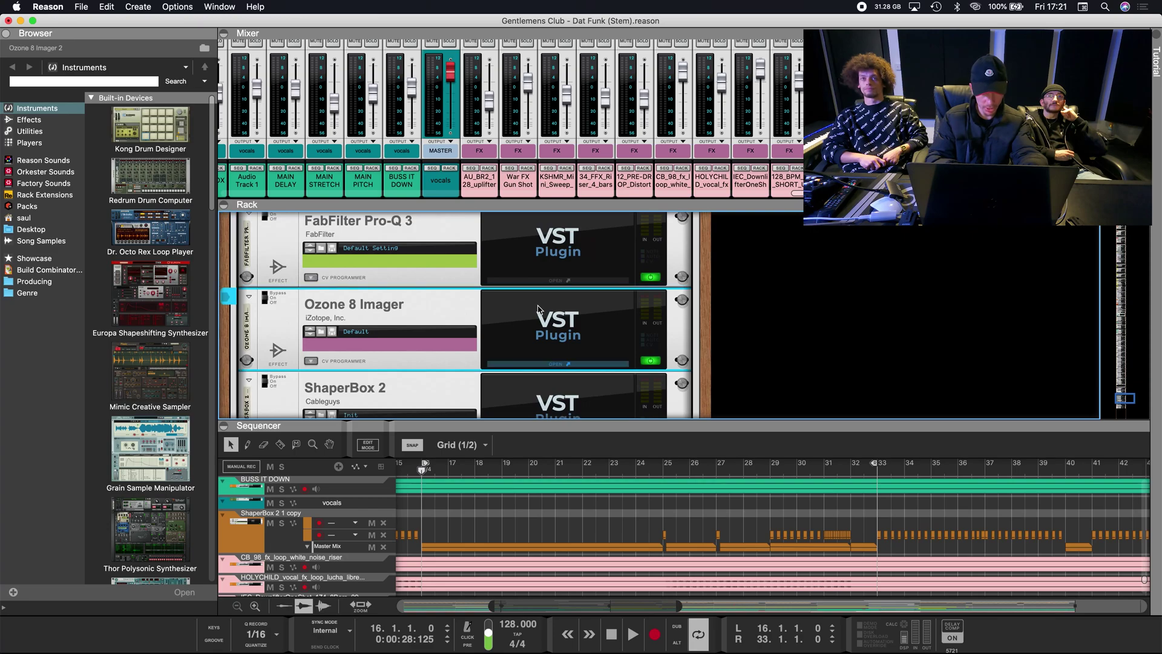
pyautogui.click(534, 312)
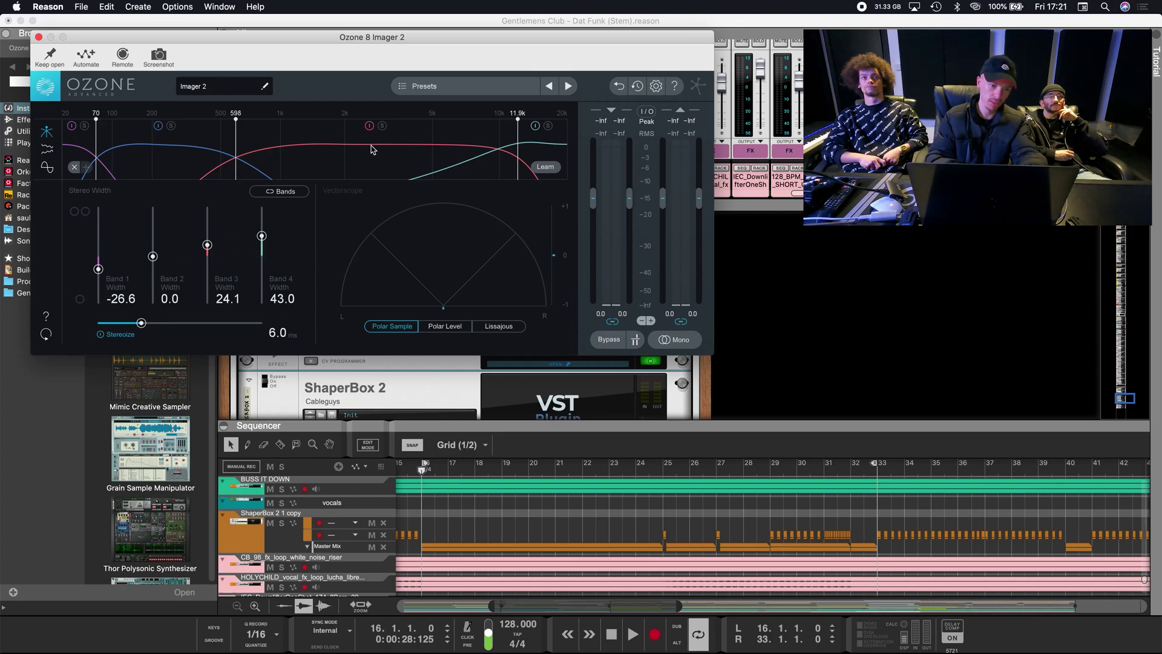
pyautogui.click(38, 36)
# - Show ShaperBox 2 on the FX bus and audition the section from bar 33 to about bar 42
pyautogui.scroll(-3, 543, 337)
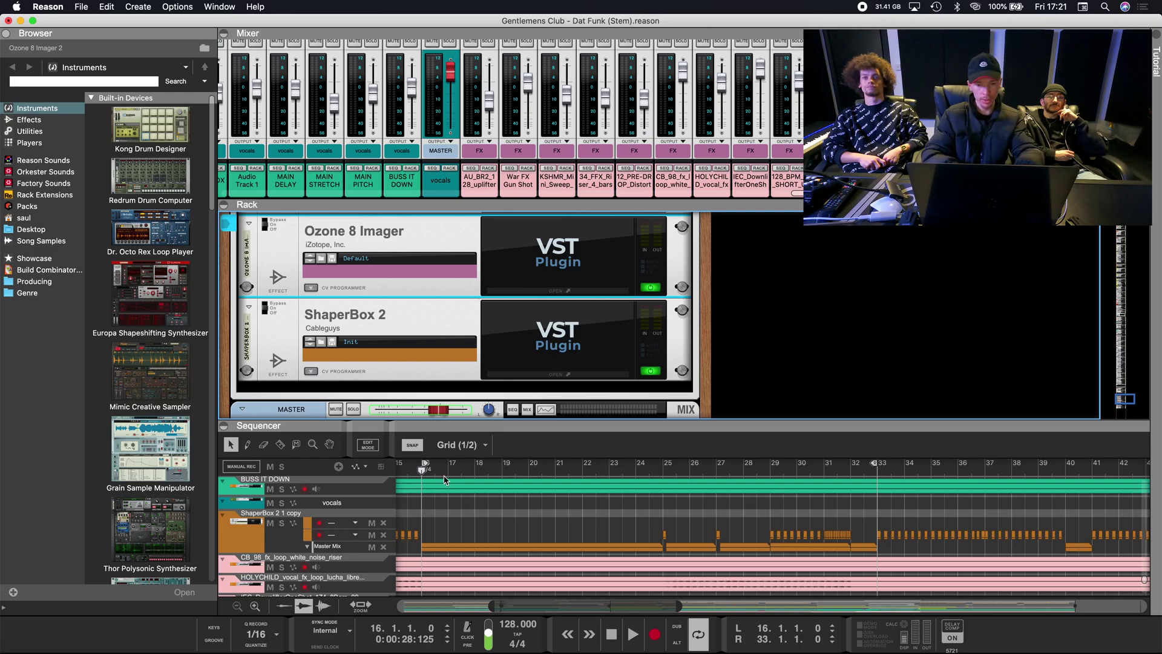
pyautogui.click(873, 470)
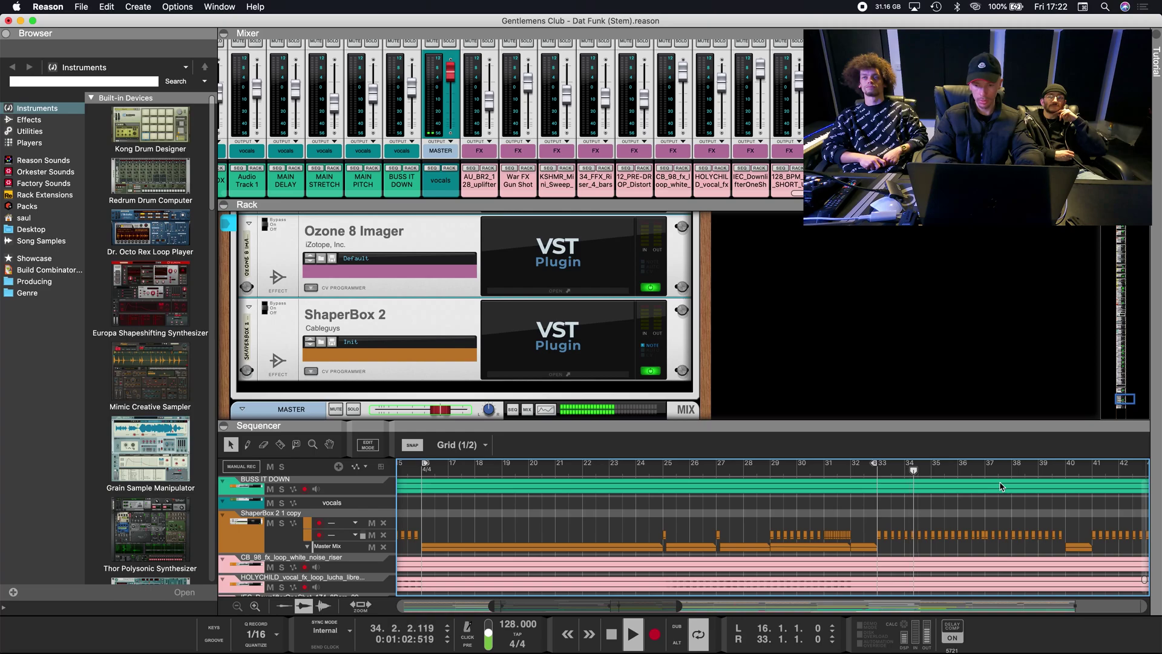
pyautogui.hscroll(5, 1000, 486)
pyautogui.hscroll(3, 852, 469)
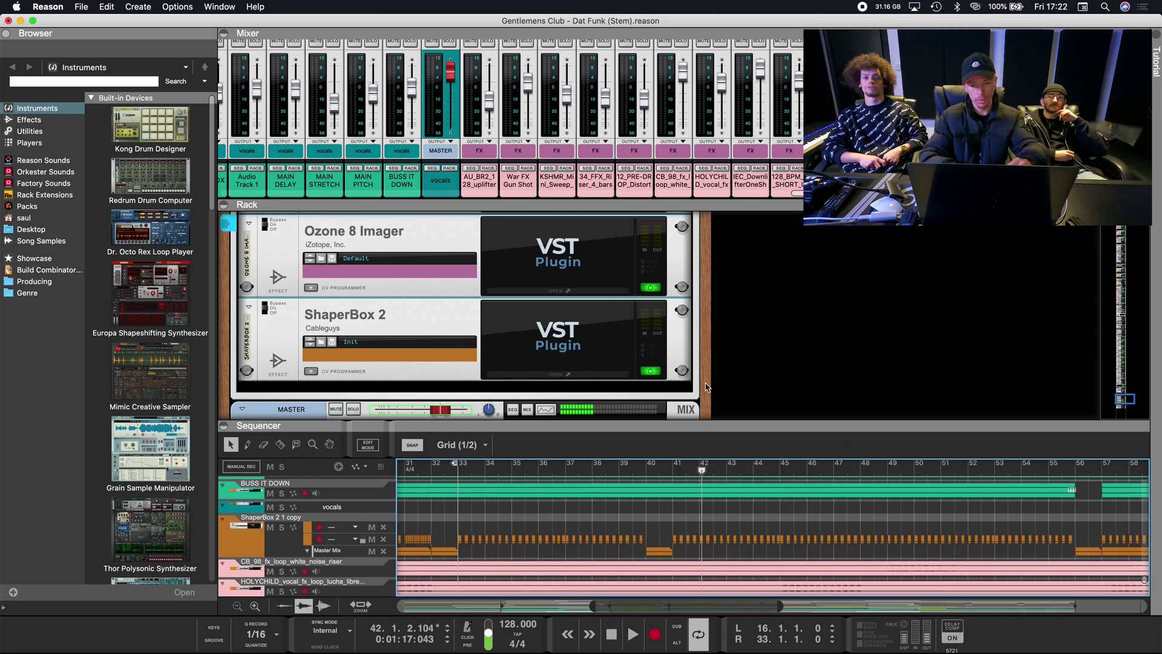
# - Return the mixer to the drum channels and close the master section's Ozone 8 Imager after viewing its width settings
pyautogui.scroll(-1, 795, 327)
pyautogui.hscroll(-10, 756, 117)
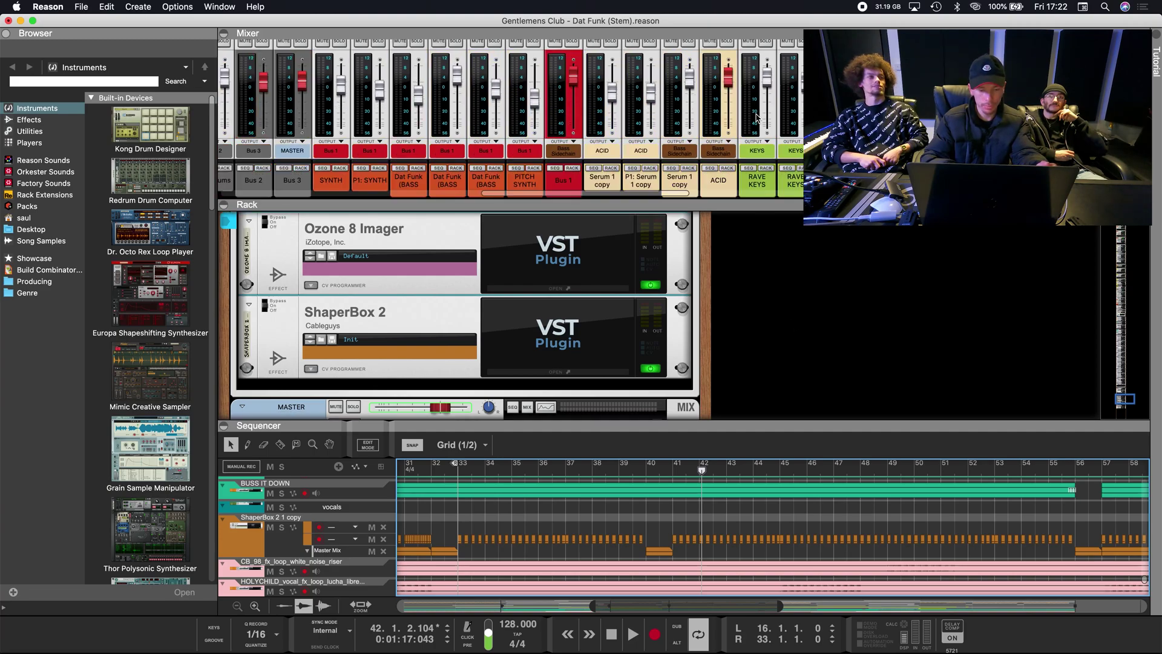
pyautogui.hscroll(-10, 756, 117)
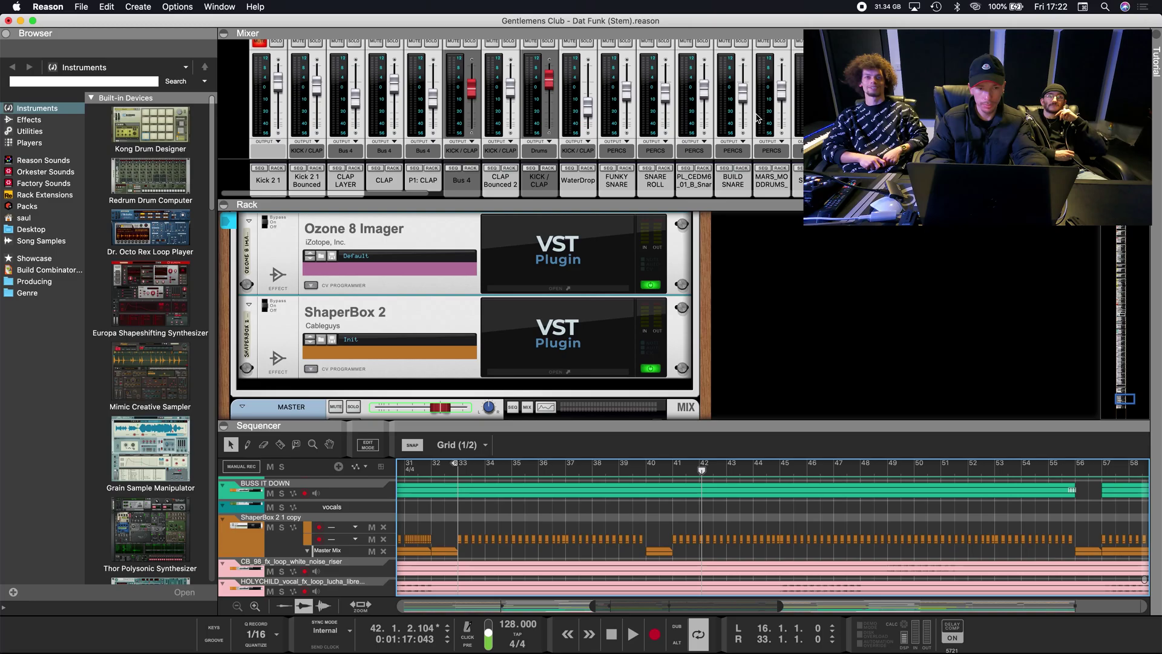
pyautogui.hscroll(-5, 724, 173)
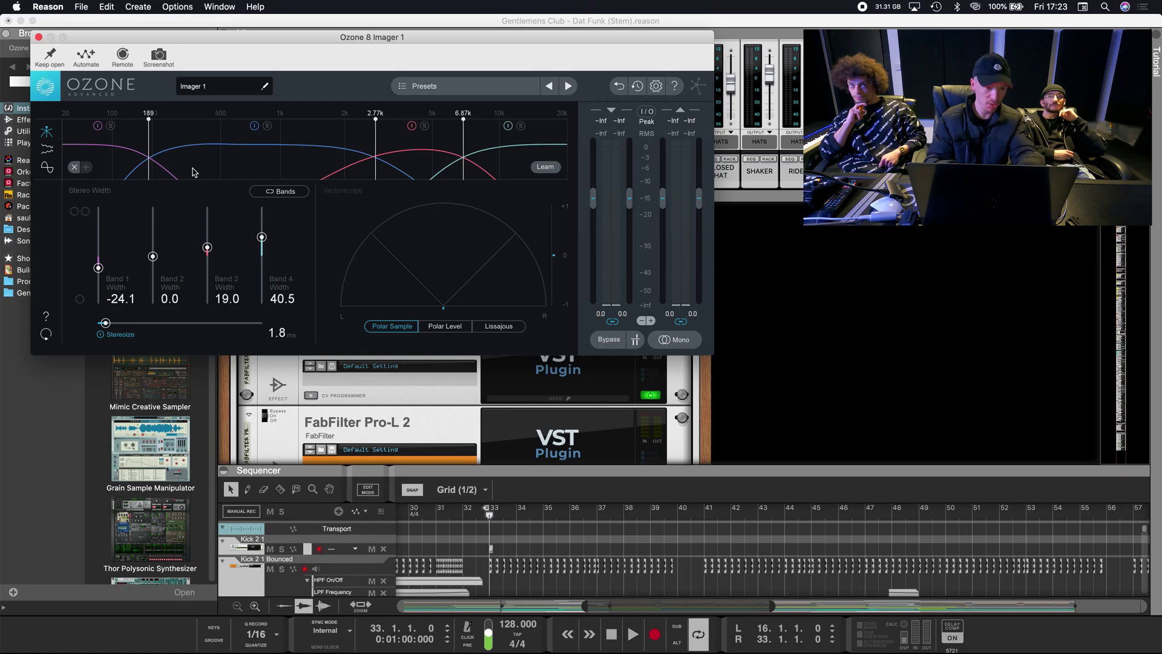
pyautogui.click(38, 37)
# - Open the master section's FabFilter Pro-Q 3 on its 215.93 Hz low-cut band and move its window clear of the rack
pyautogui.doubleClick(536, 350)
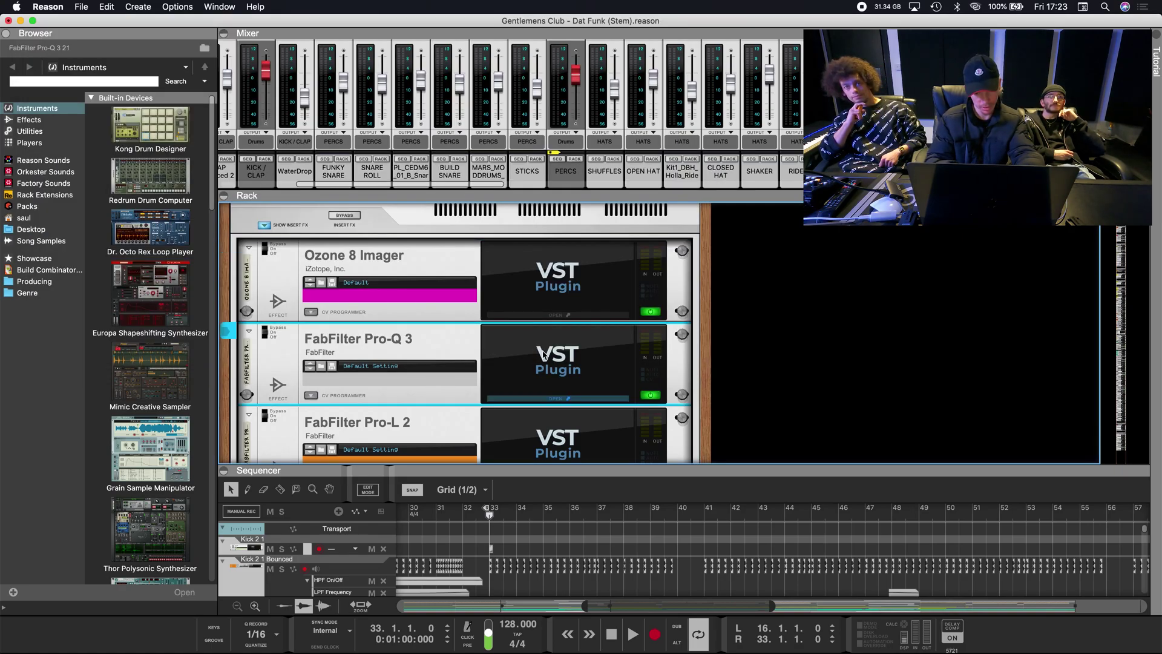
pyautogui.click(236, 192)
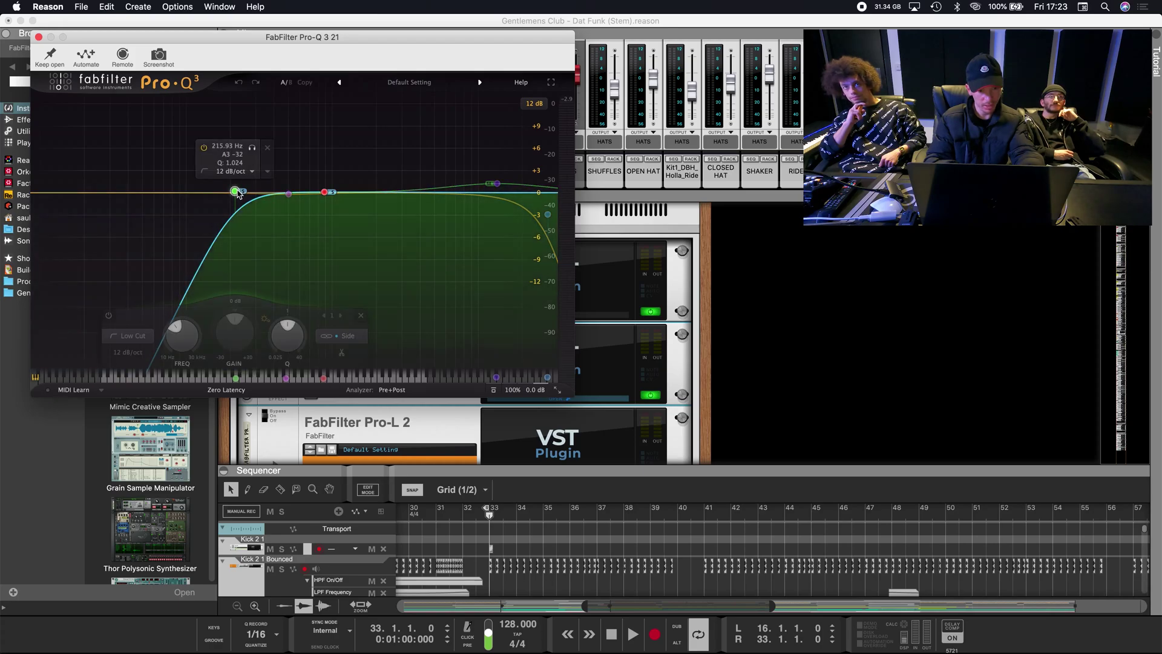
pyautogui.moveTo(679, 470); pyautogui.dragTo(679, 348)
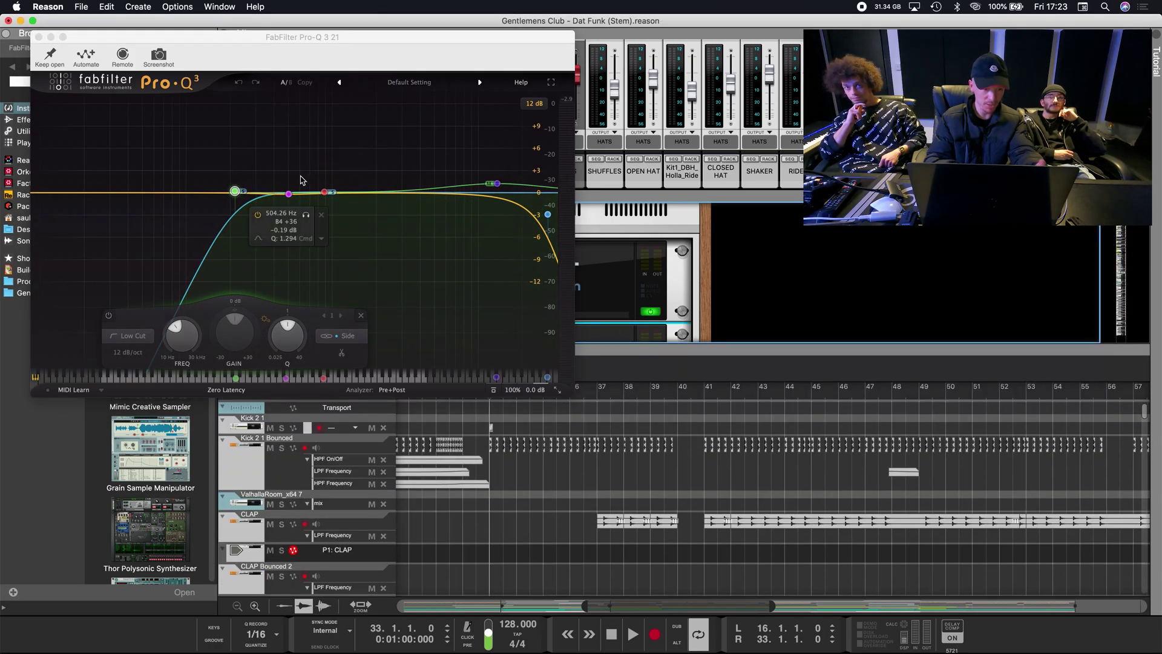
pyautogui.moveTo(259, 40); pyautogui.dragTo(562, 228)
pyautogui.moveTo(636, 223); pyautogui.dragTo(662, 72)
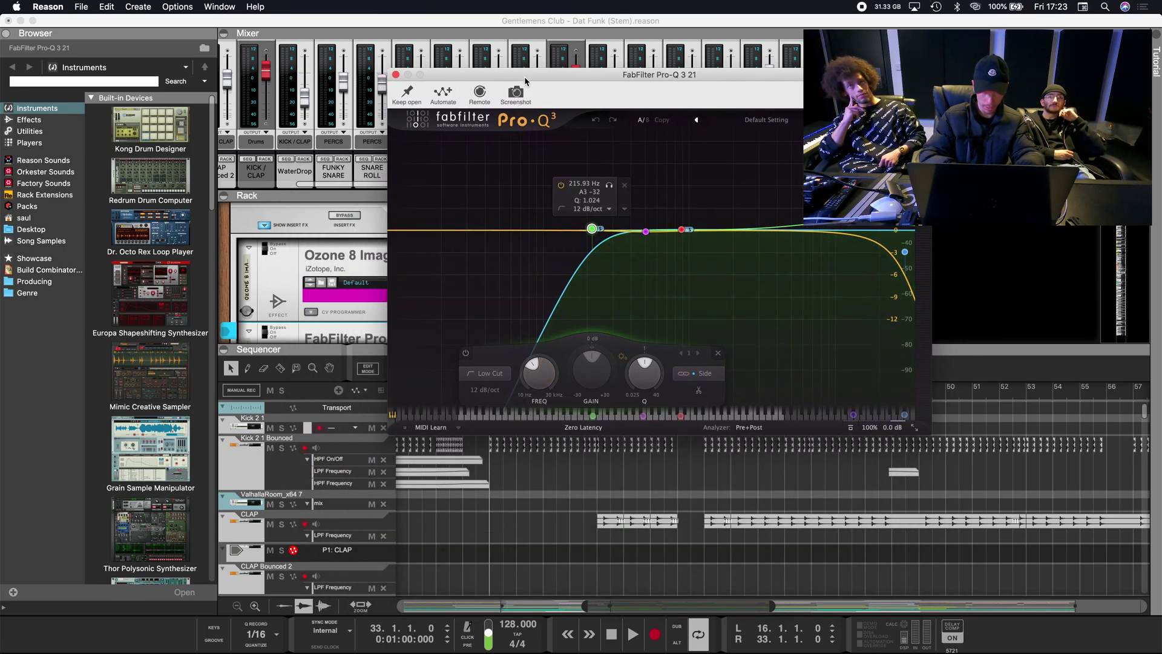
pyautogui.moveTo(525, 81); pyautogui.dragTo(764, 87)
# - Play the track, audition the master EQ's 215.93 Hz side low-cut band in isolation, and close the EQ
pyautogui.press('space')
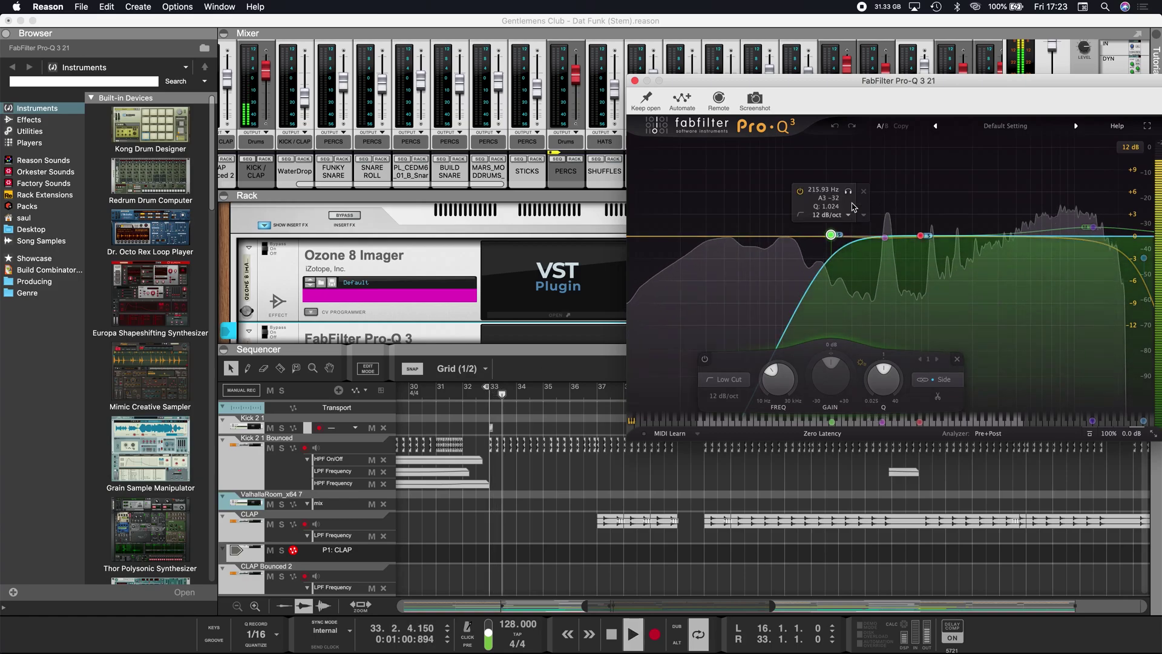
pyautogui.click(849, 192)
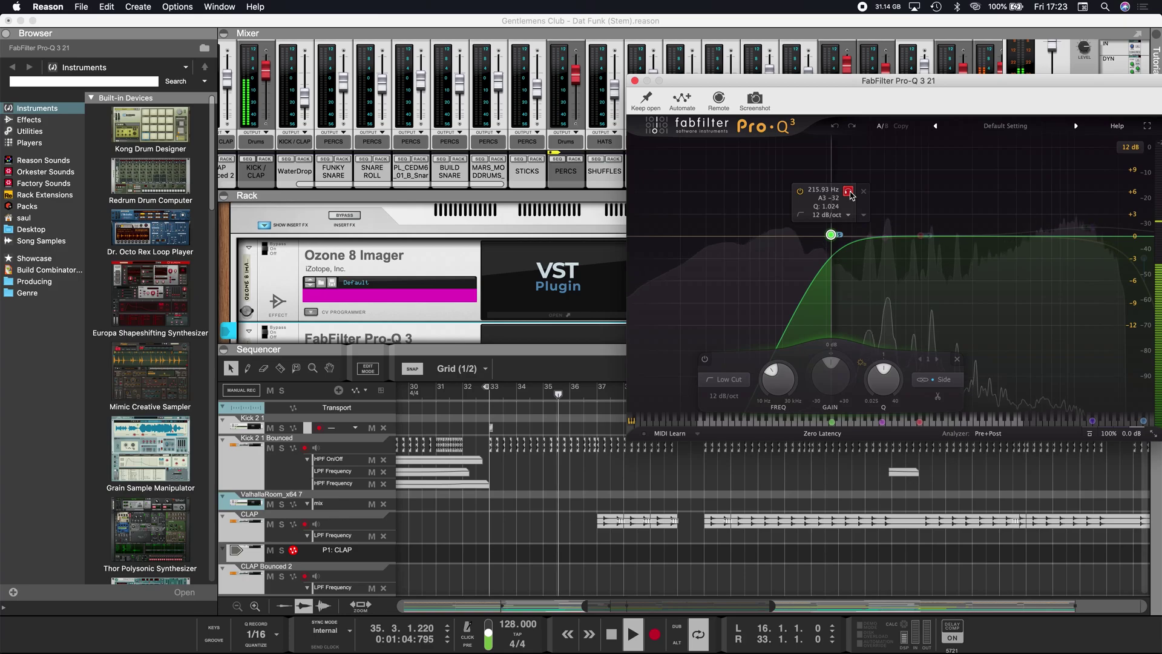
pyautogui.click(849, 193)
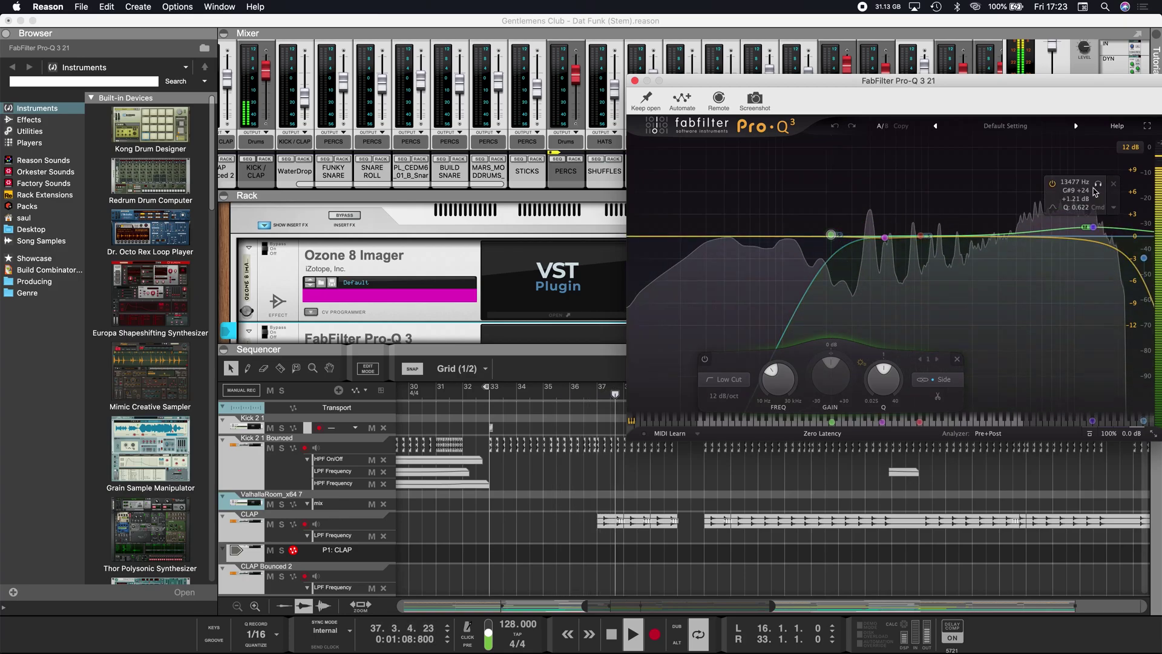
pyautogui.click(634, 81)
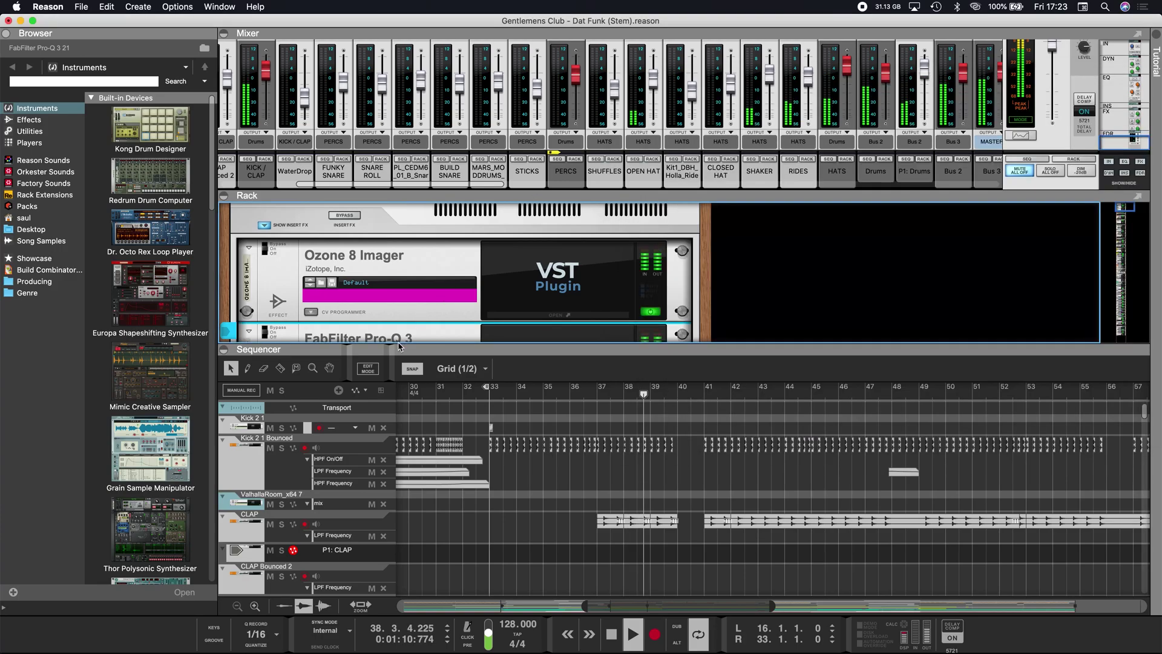
# - Enlarge the rack and open FabFilter Pro-L 2 in the master section to examine its limiter settings
pyautogui.moveTo(387, 345); pyautogui.dragTo(388, 493)
pyautogui.scroll(-3, 544, 339)
pyautogui.click(568, 366)
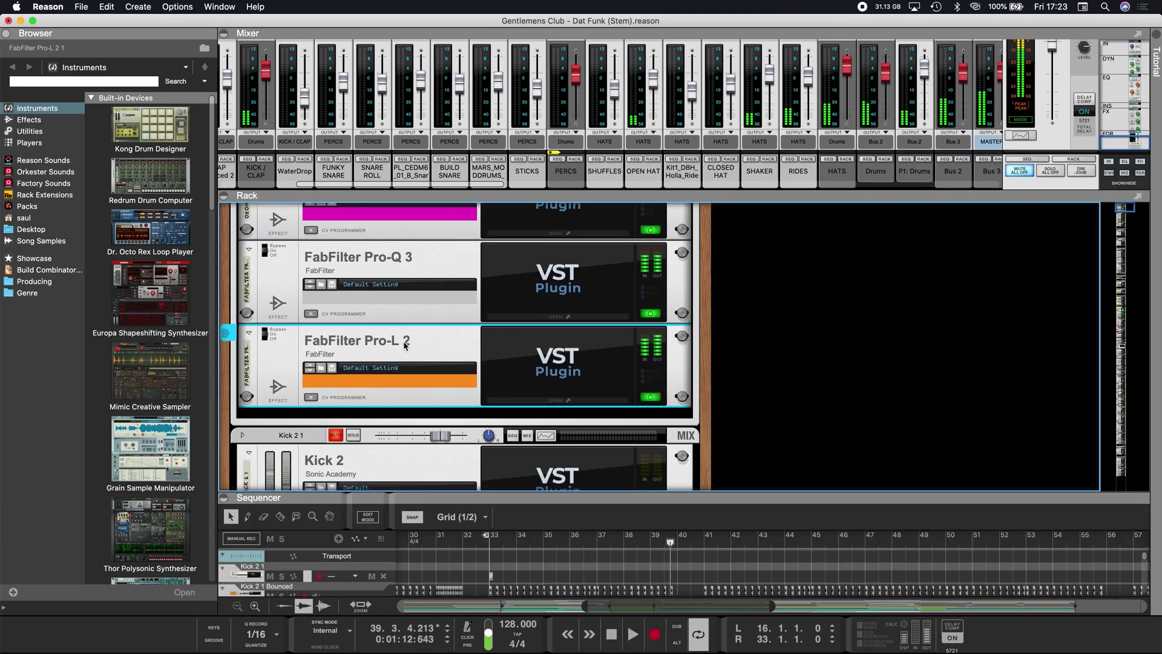
pyautogui.doubleClick(548, 377)
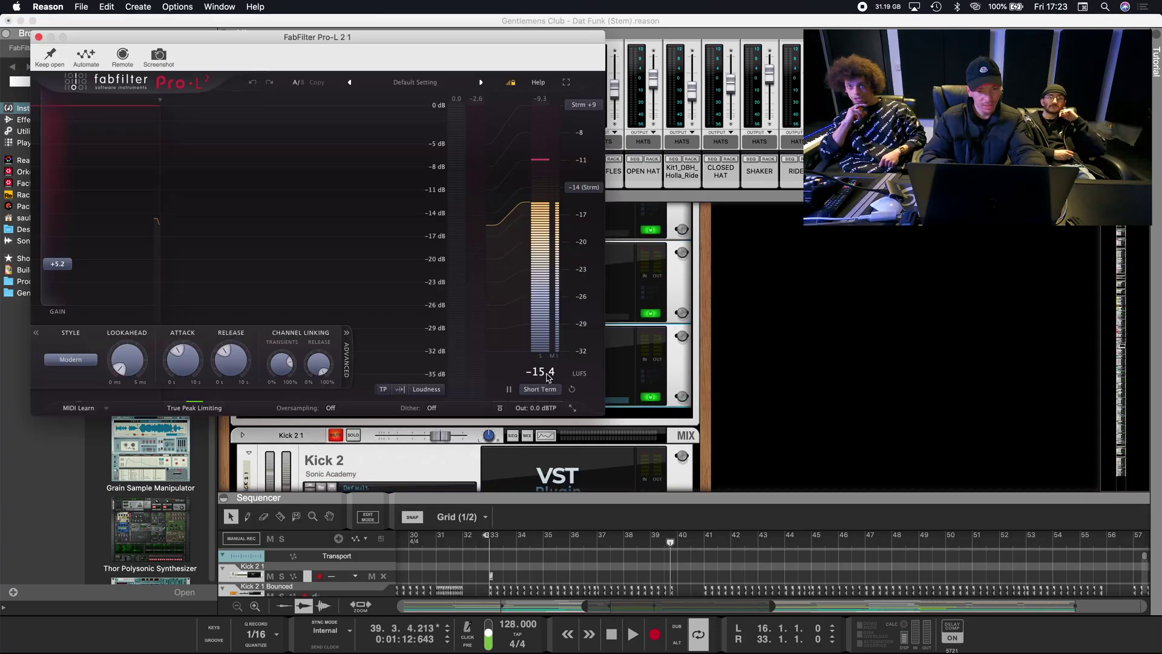
# - Enlarge the sequencer, play the track from bar 33 to check the master Pro-L 2's short-term loudness, stop playback and close the limiter
pyautogui.moveTo(744, 498); pyautogui.dragTo(741, 262)
pyautogui.hscroll(-5, 780, 333)
pyautogui.click(784, 315)
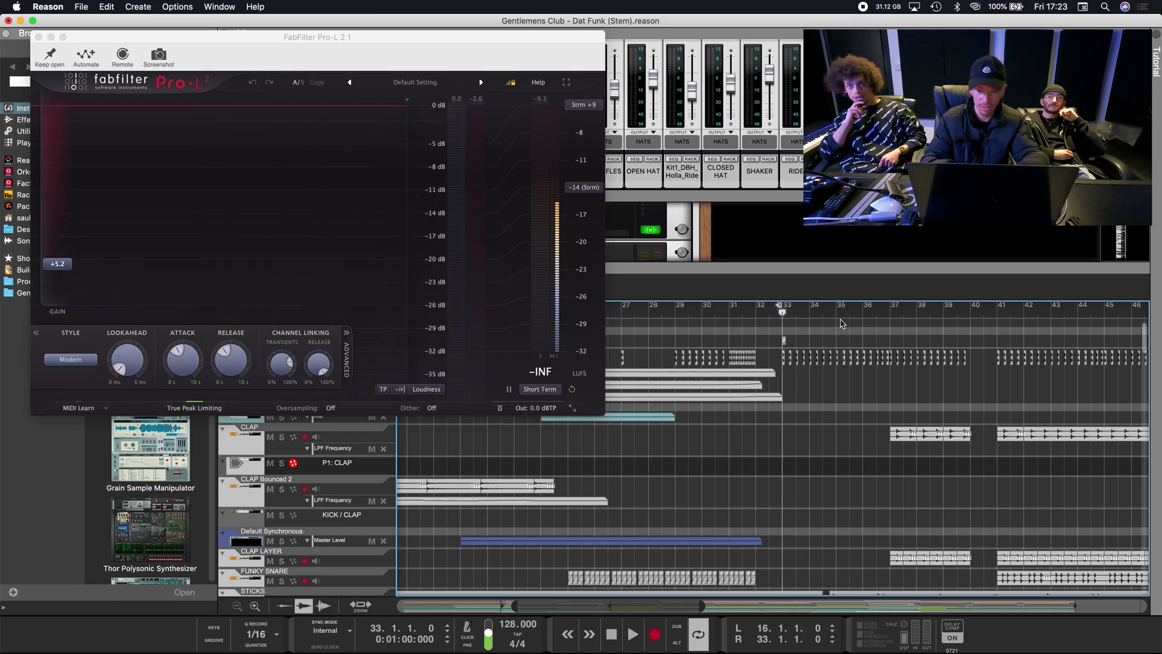
pyautogui.press('space')
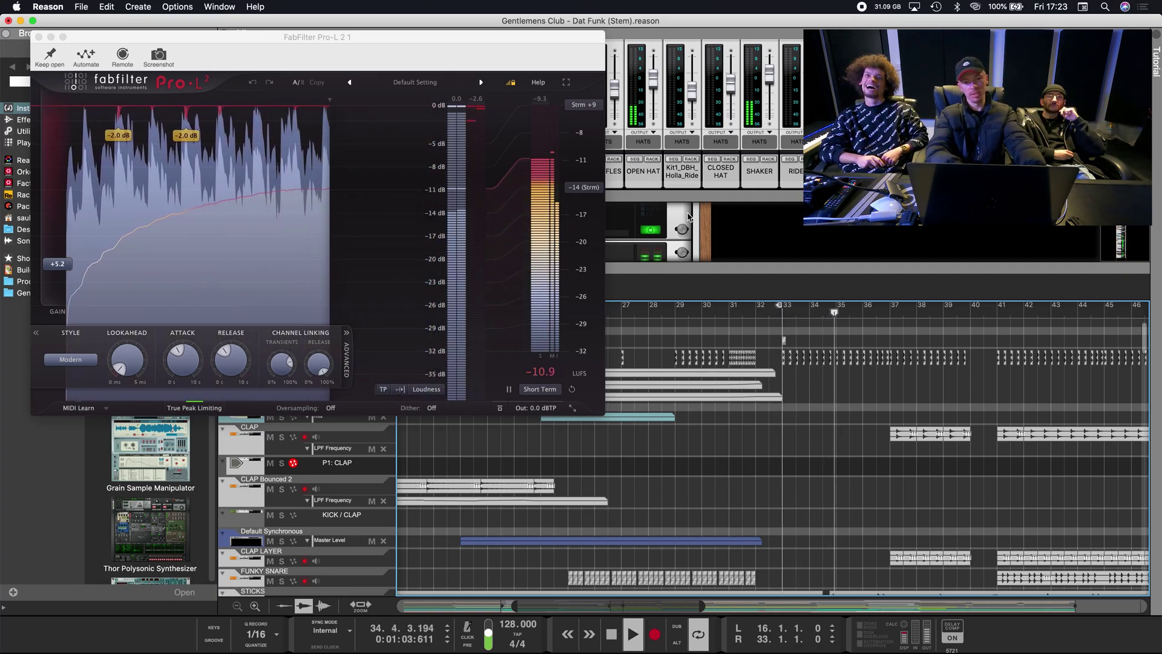
pyautogui.press('space')
pyautogui.click(39, 37)
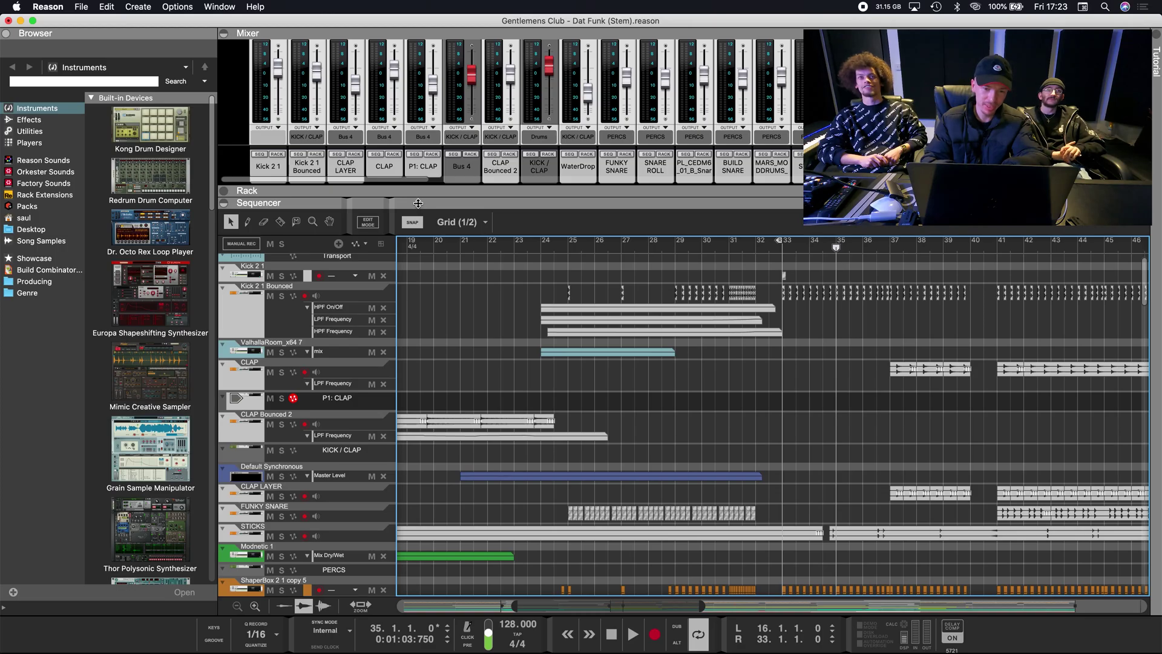
# - Enlarge the rack and look through its channel devices from the snare roll down past the pitch synth and Serum channels
pyautogui.moveTo(417, 202); pyautogui.dragTo(418, 391)
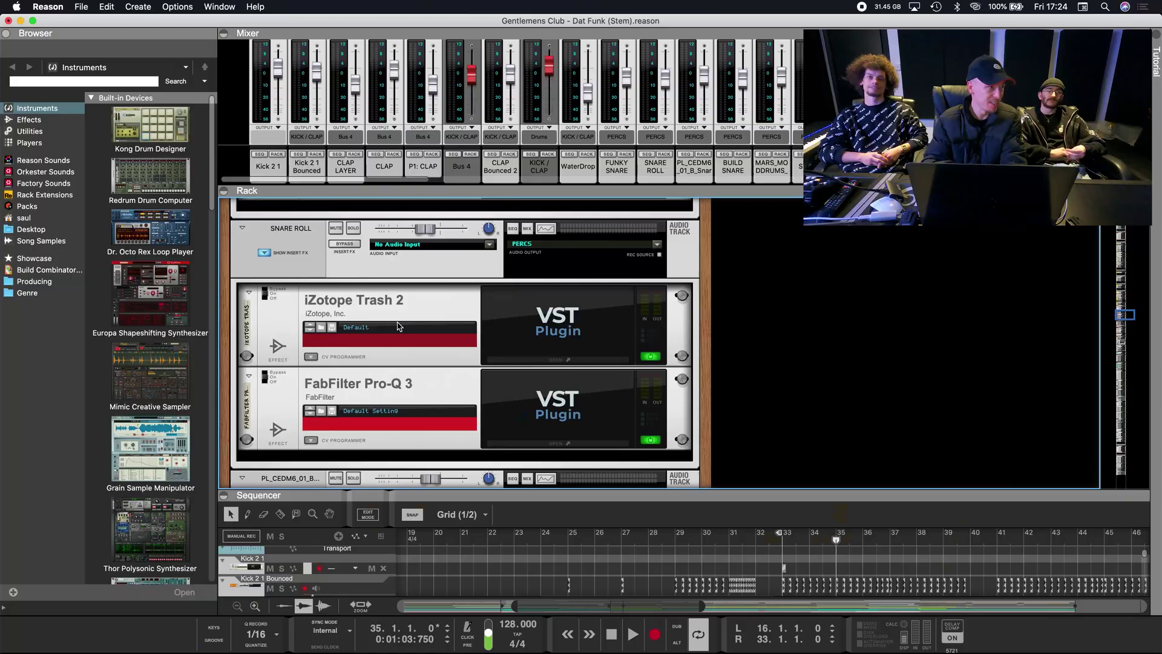
pyautogui.scroll(-5, 397, 326)
pyautogui.scroll(-5, 398, 326)
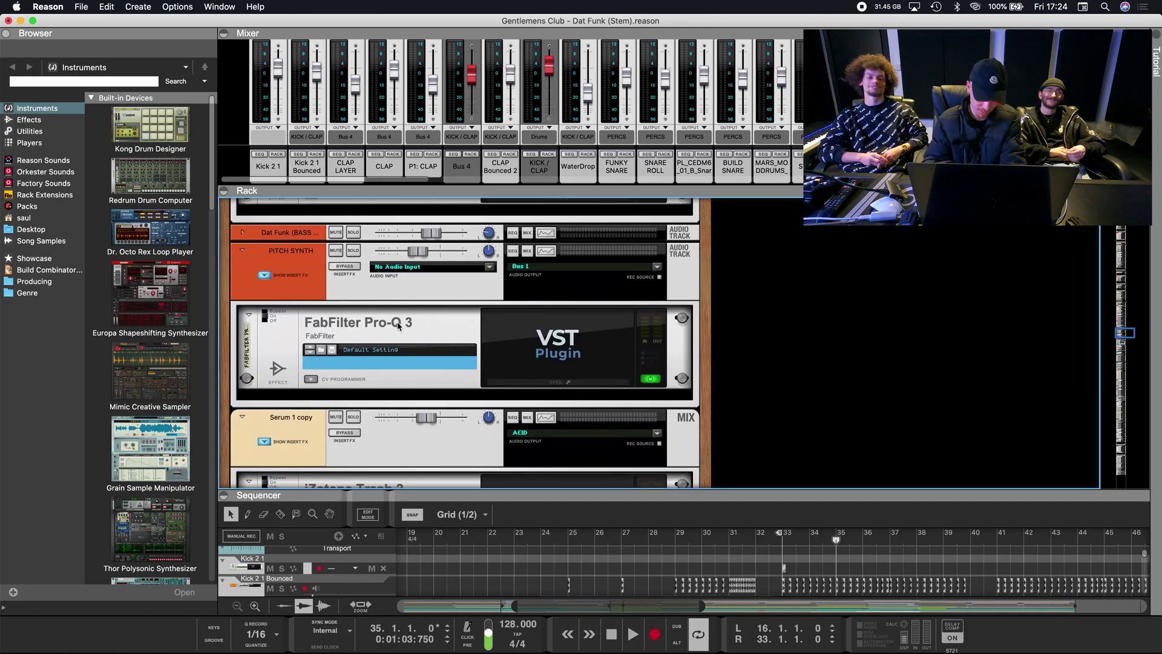
pyautogui.scroll(-5, 398, 326)
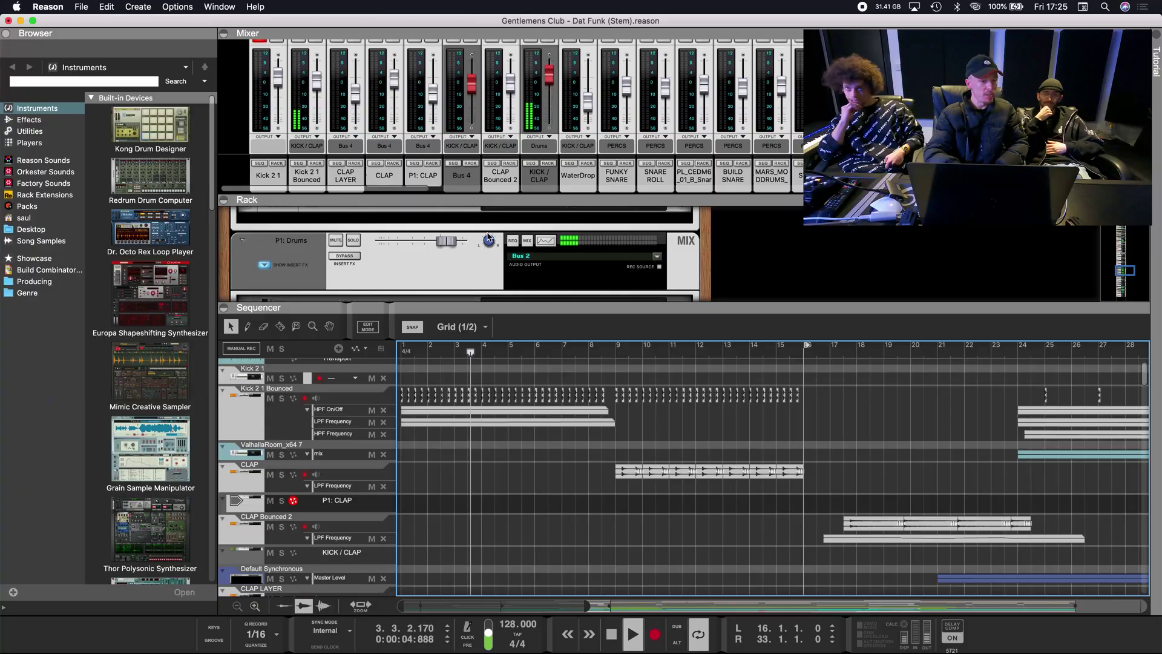
# - Expand the sequencer over the mixer and rack, and review the arrangement from the kick tracks down to the sub tracks during playback
pyautogui.press('F6')
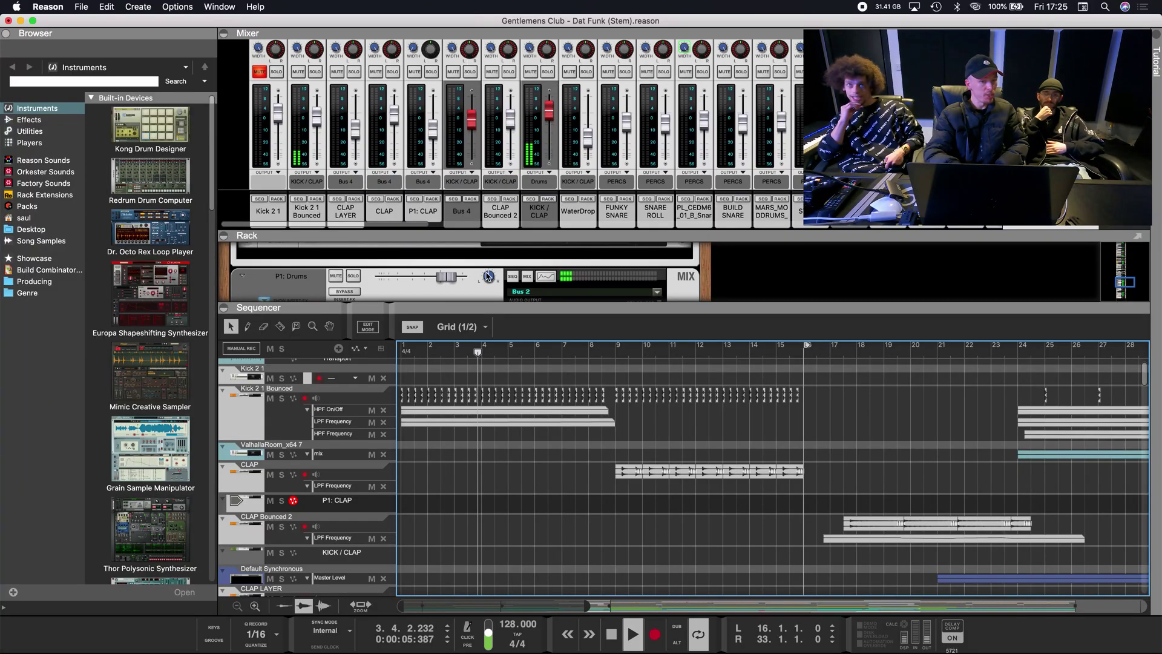
pyautogui.moveTo(484, 243); pyautogui.dragTo(480, 57)
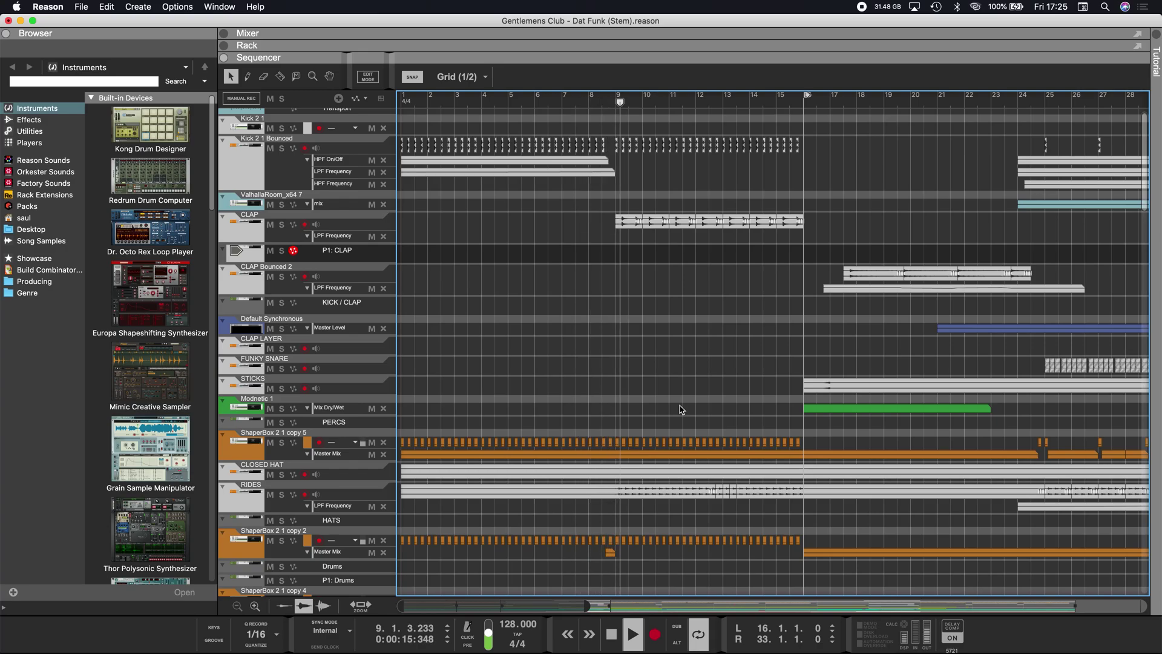
pyautogui.scroll(1, 682, 409)
pyautogui.scroll(-10, 682, 409)
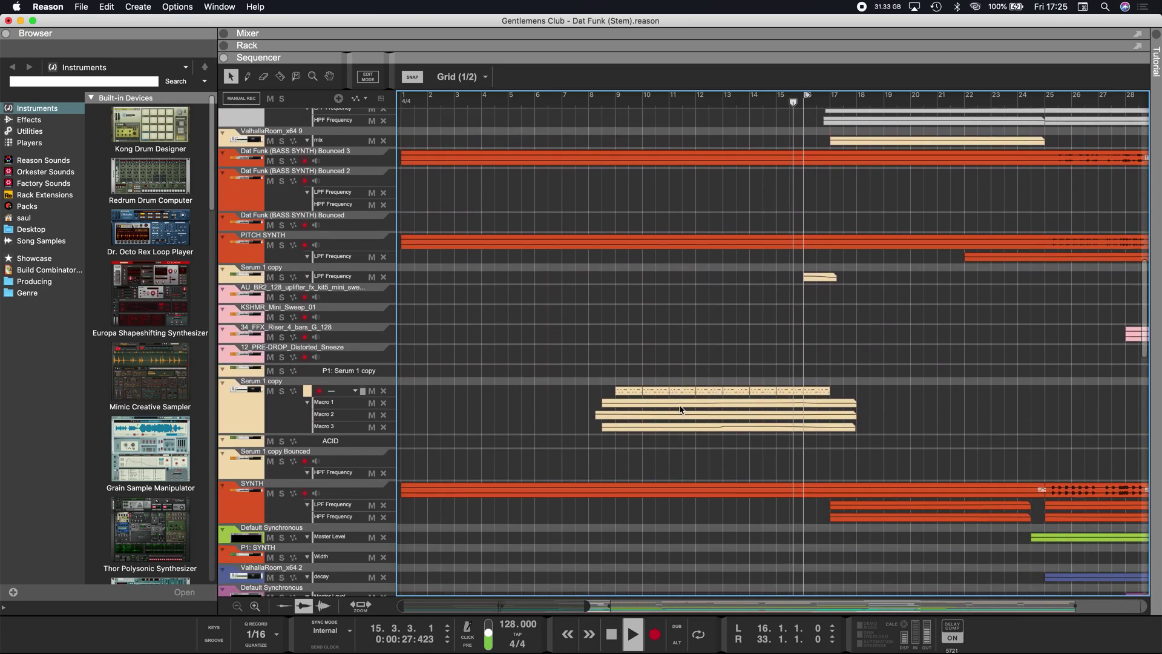
pyautogui.scroll(-10, 681, 409)
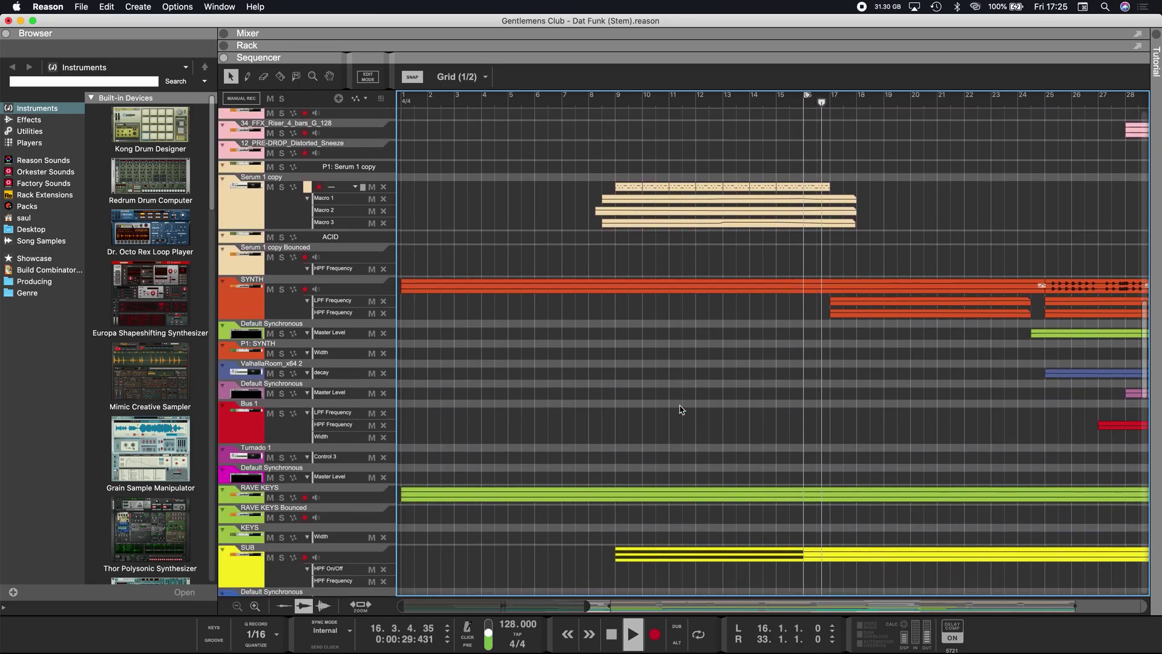
pyautogui.scroll(-5, 680, 409)
pyautogui.scroll(-9, 680, 409)
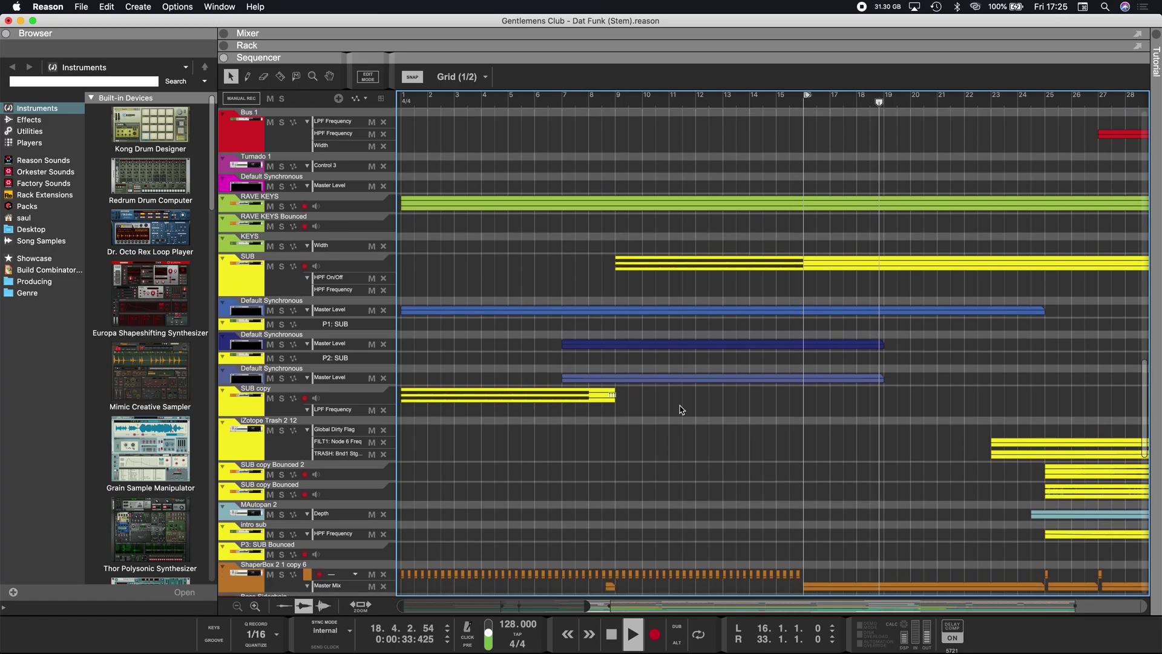
pyautogui.scroll(-2, 681, 409)
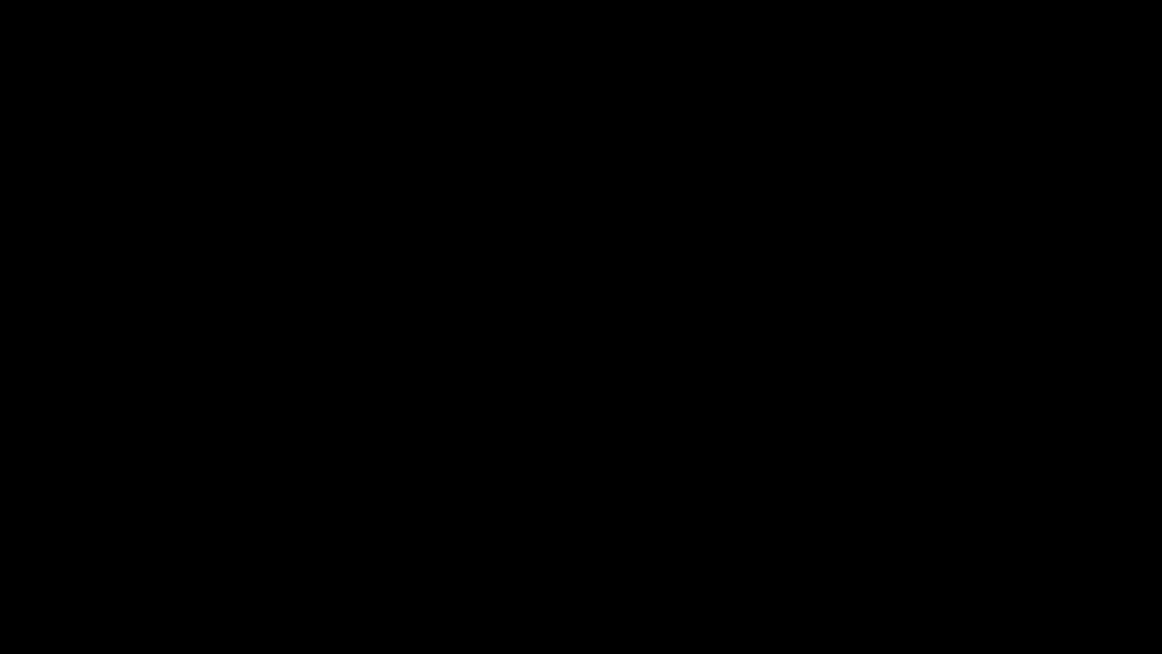